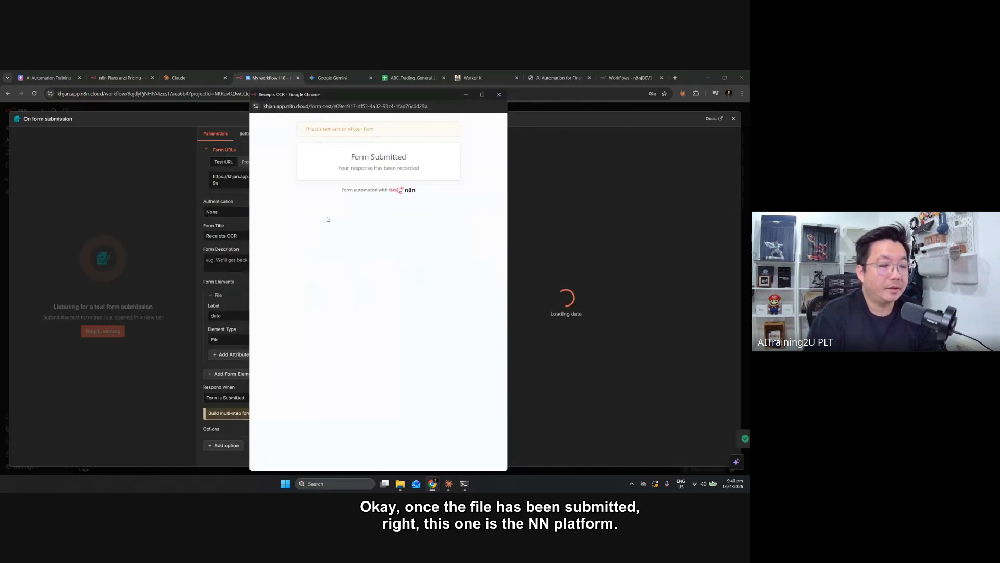
Close the submitted form window and the form trigger's settings to return to the workflow canvas
{"action": "left_click", "coordinate": [498, 95]}
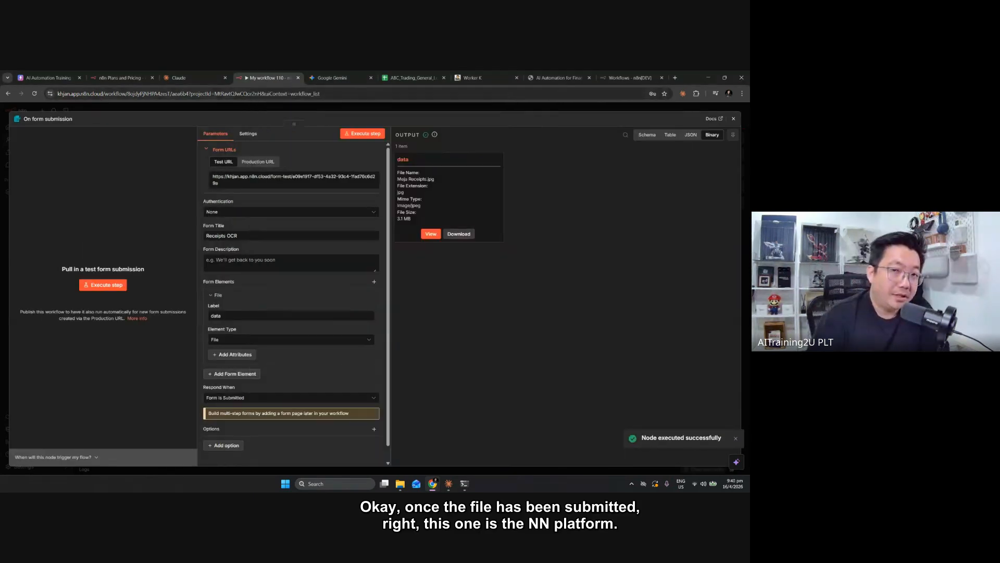
{"action": "left_click", "coordinate": [733, 119]}
{"action": "mouse_move", "coordinate": [377, 293]}
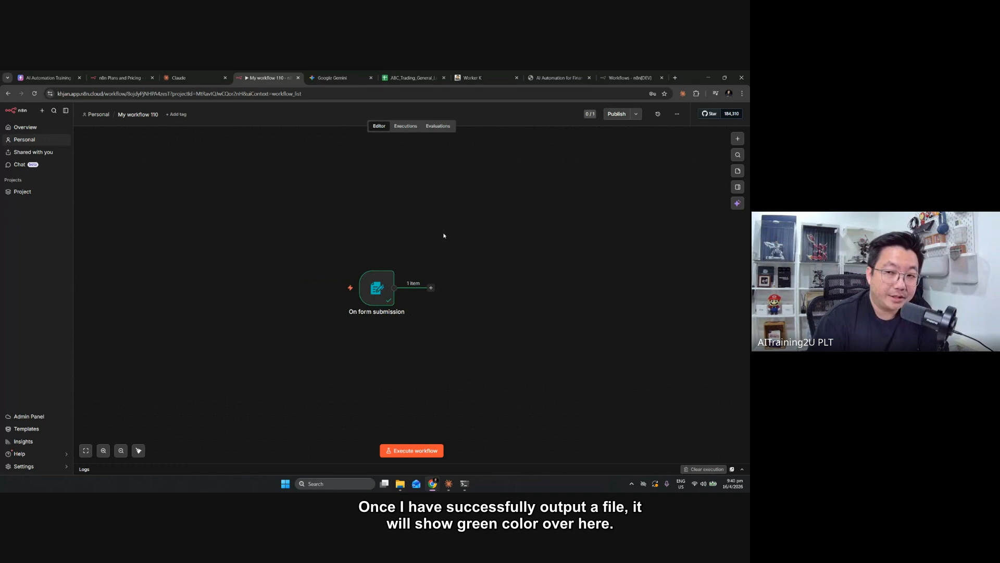
Open the On form submission node and view the uploaded receipt image in its output
{"action": "left_click", "coordinate": [103, 450]}
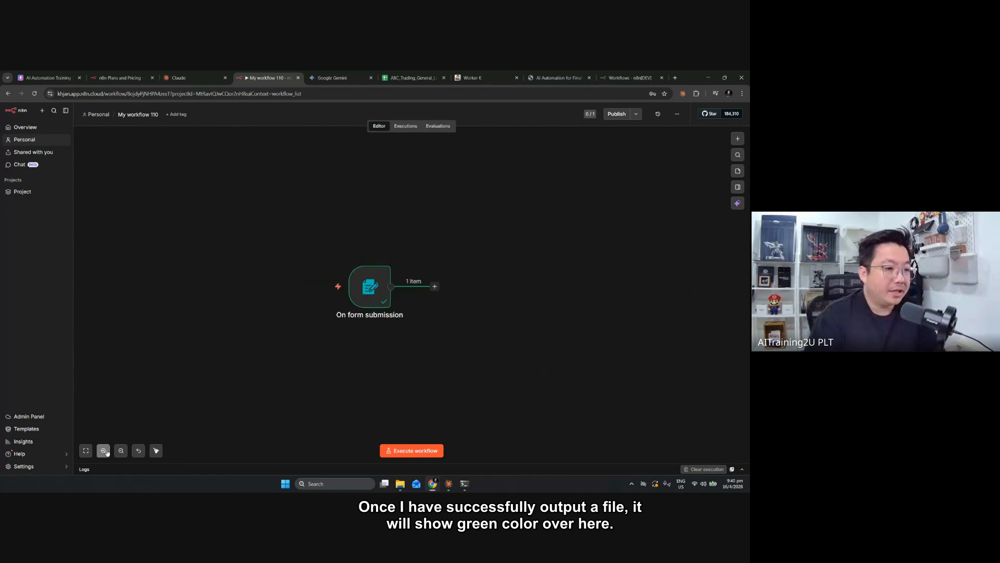
{"action": "left_click", "coordinate": [103, 450]}
{"action": "mouse_move", "coordinate": [354, 297]}
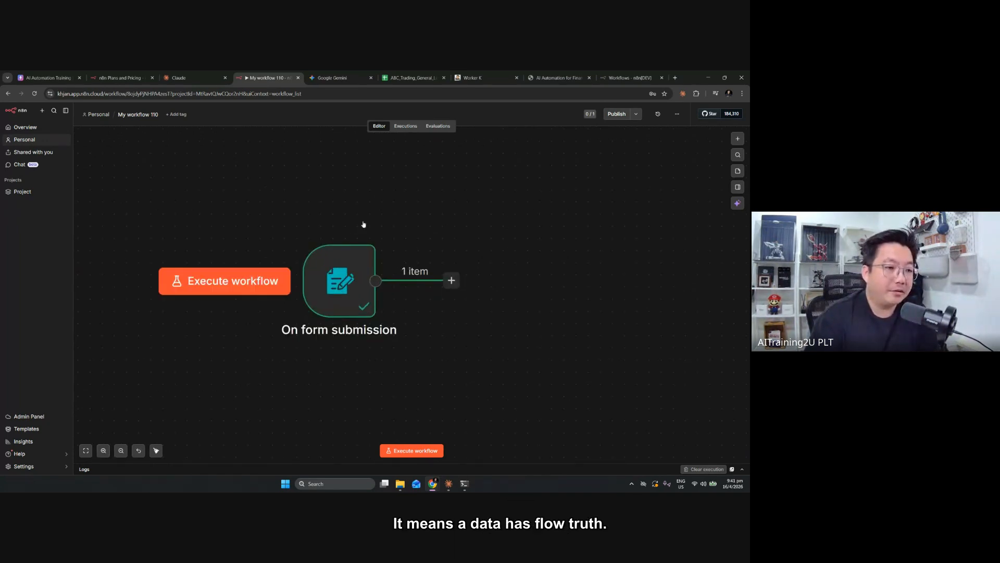
{"action": "left_click", "coordinate": [354, 297]}
{"action": "double_click", "coordinate": [354, 297]}
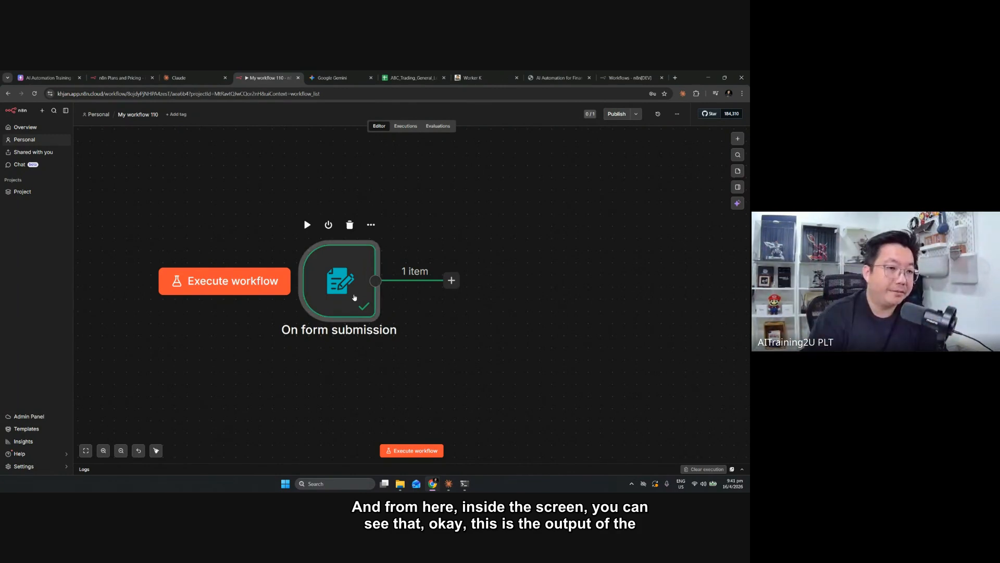
{"action": "left_click", "coordinate": [426, 232]}
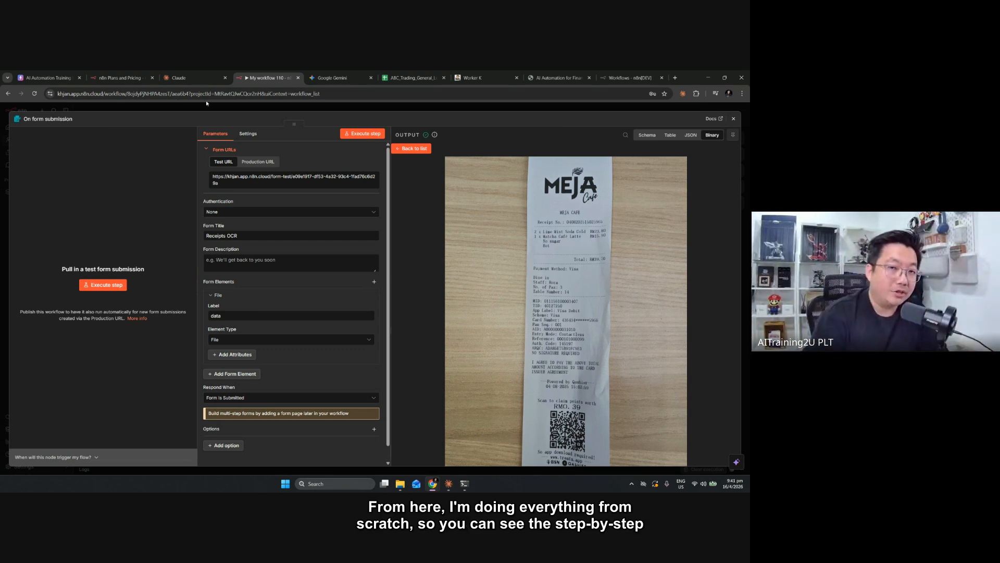
{"action": "left_click", "coordinate": [733, 119]}
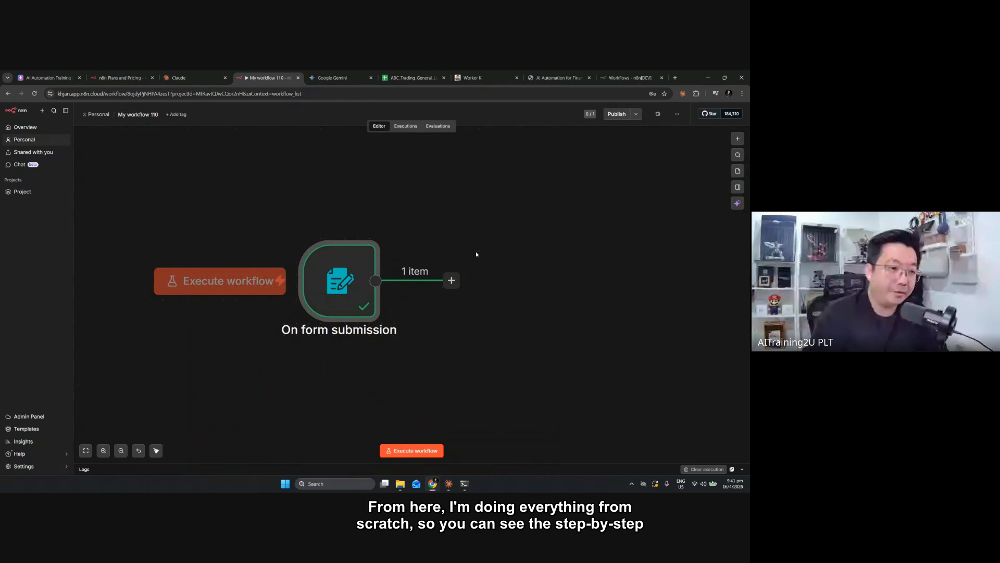
Move the On form submission node further left on the canvas to leave space after it
{"action": "left_click_drag", "start_coordinate": [316, 297], "coordinate": [243, 297]}
{"action": "left_click", "coordinate": [85, 452]}
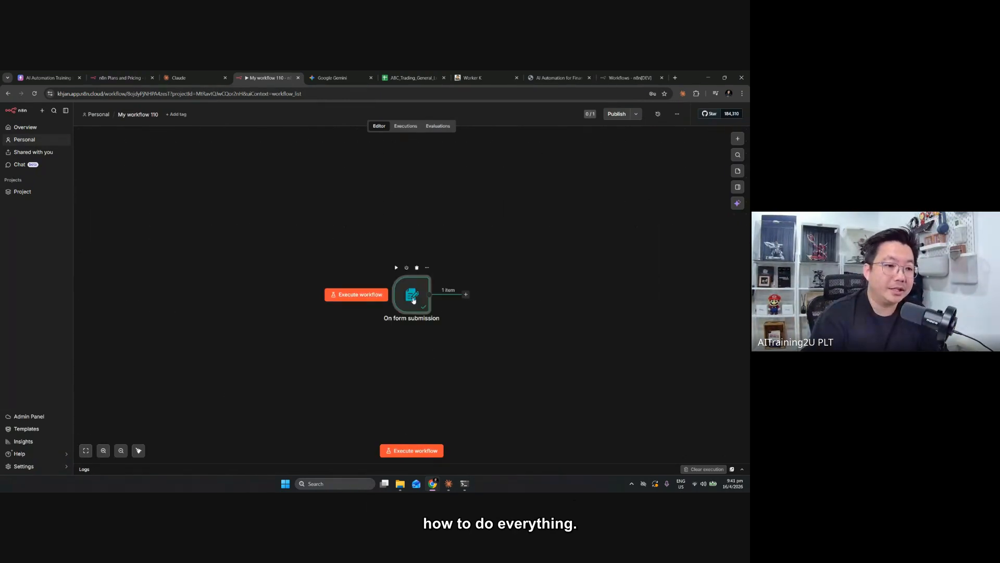
{"action": "left_click_drag", "start_coordinate": [411, 295], "coordinate": [347, 283]}
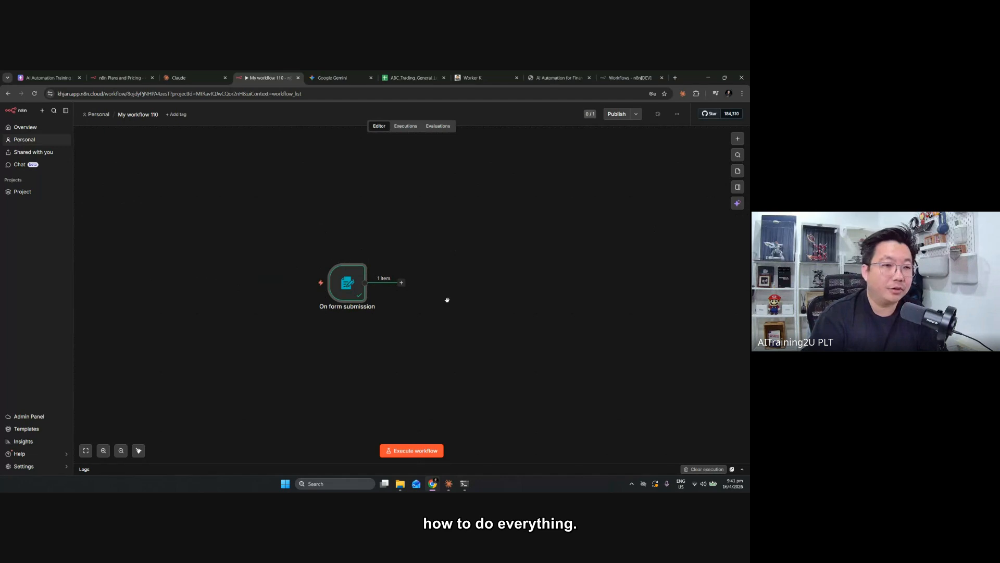
{"action": "scroll", "coordinate": [445, 294], "scroll_direction": "up", "scroll_amount": 5}
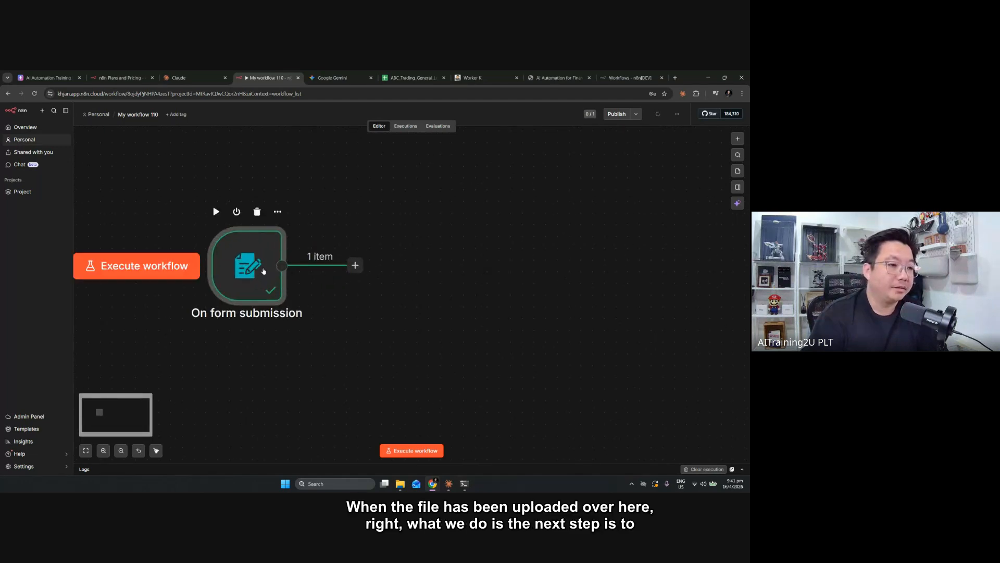
Review the form trigger's binary output again by viewing the Meja Receipts.jpg file, and return to the canvas
{"action": "double_click", "coordinate": [262, 270]}
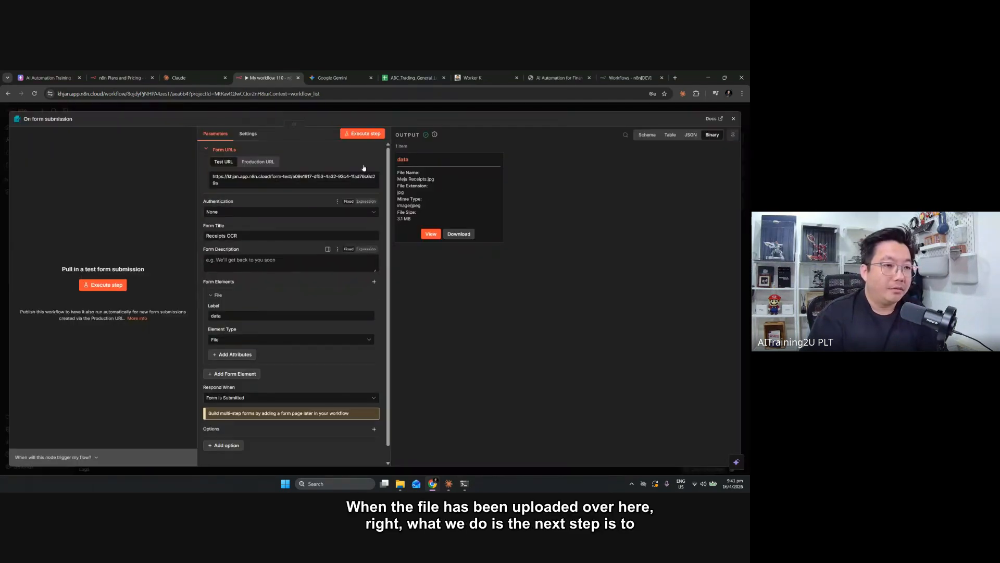
{"action": "left_click", "coordinate": [434, 235]}
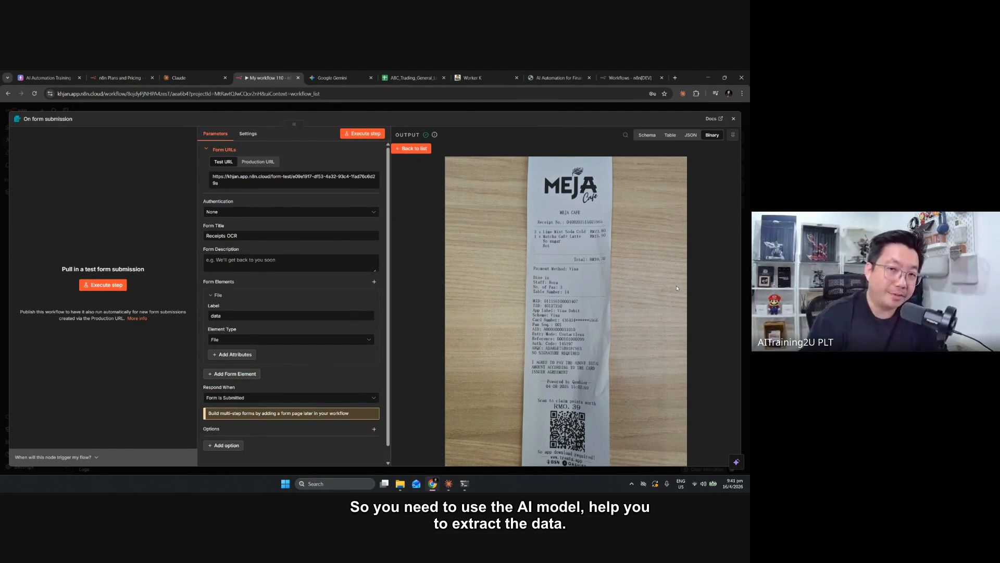
{"action": "left_click", "coordinate": [734, 119]}
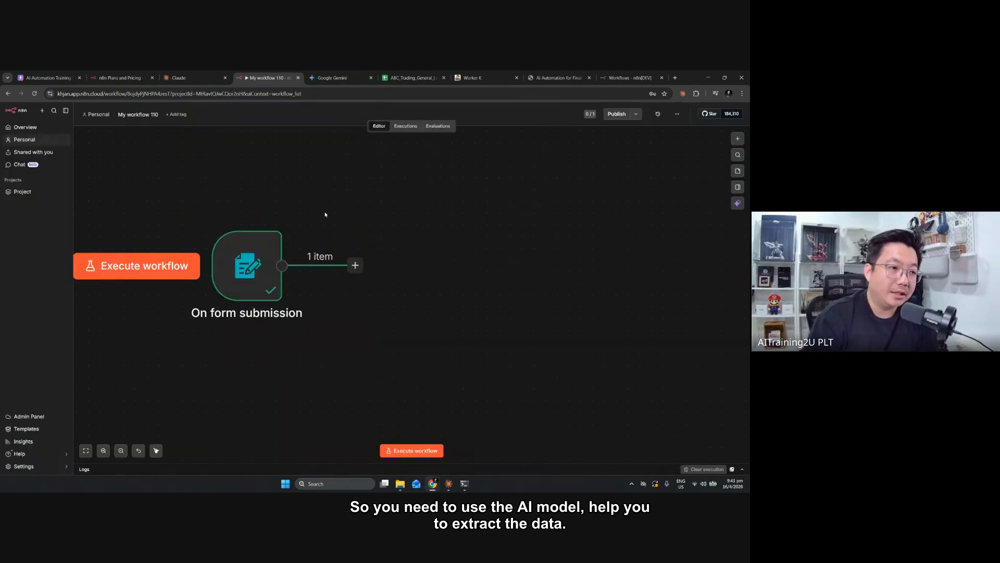
Start adding a node after On form submission, search for gemini and open the Google Gemini actions
{"action": "left_click", "coordinate": [354, 265]}
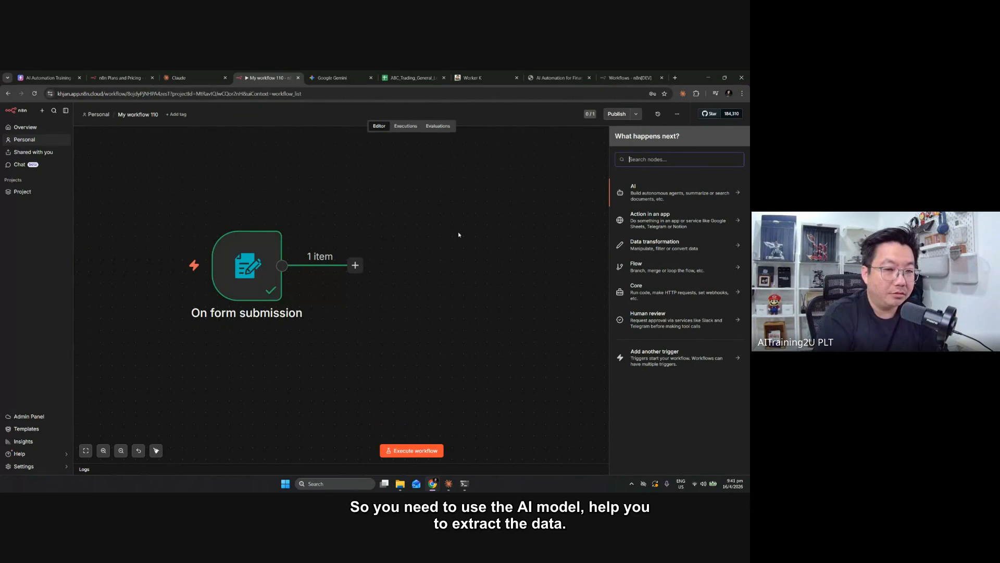
{"action": "type", "text": "gemini"}
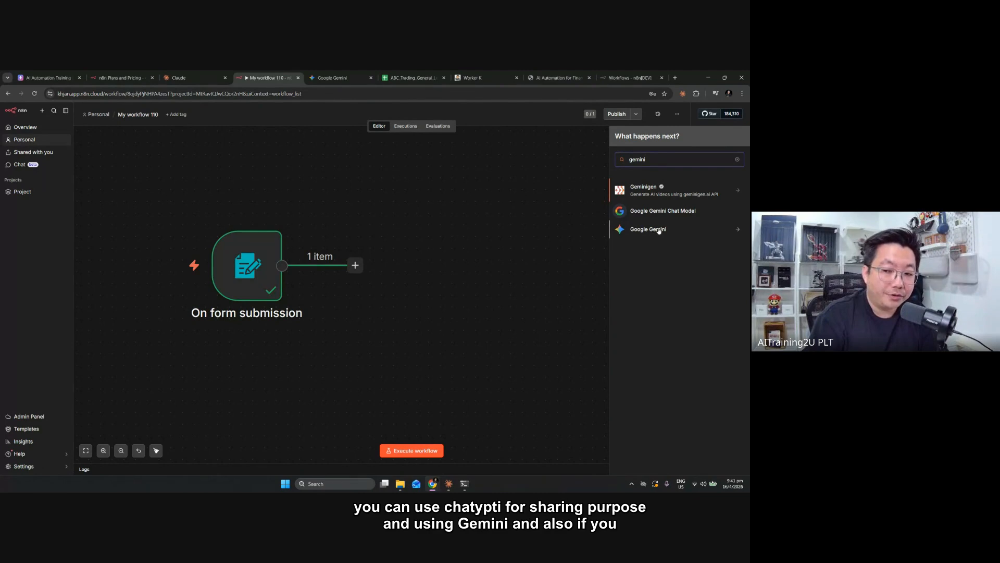
{"action": "left_click", "coordinate": [690, 233]}
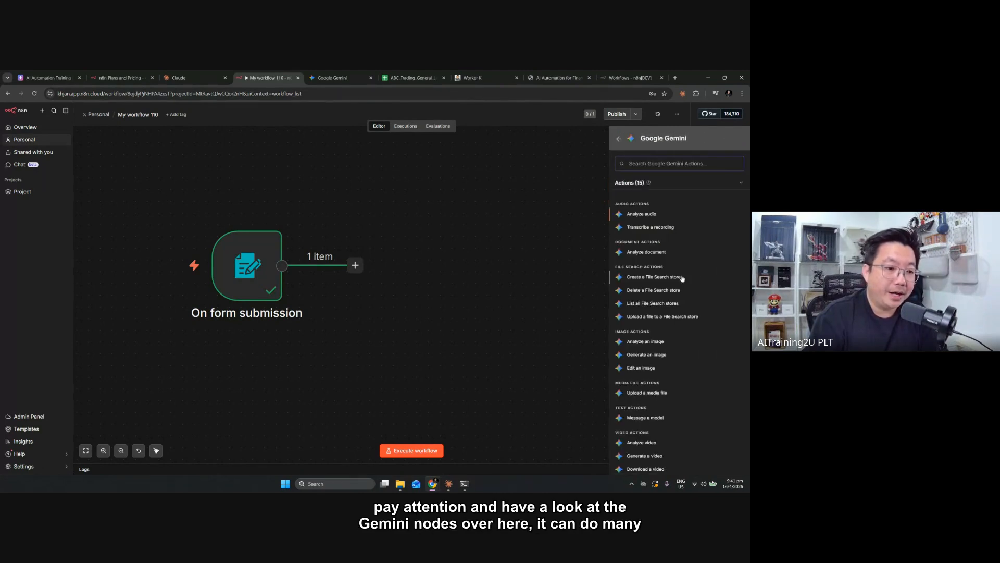
Look through the available Google Gemini actions, from audio and document to image, media file, text and video
{"action": "key", "text": "ctrl+plus"}
{"action": "key", "text": "ctrl+plus"}
{"action": "key", "text": "ctrl+plus"}
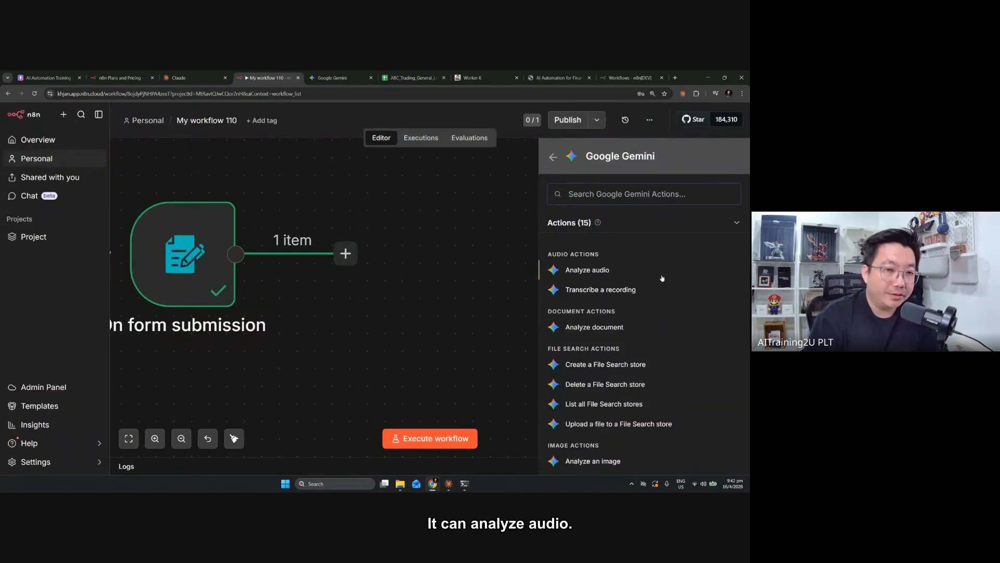
{"action": "key", "text": "ctrl+plus"}
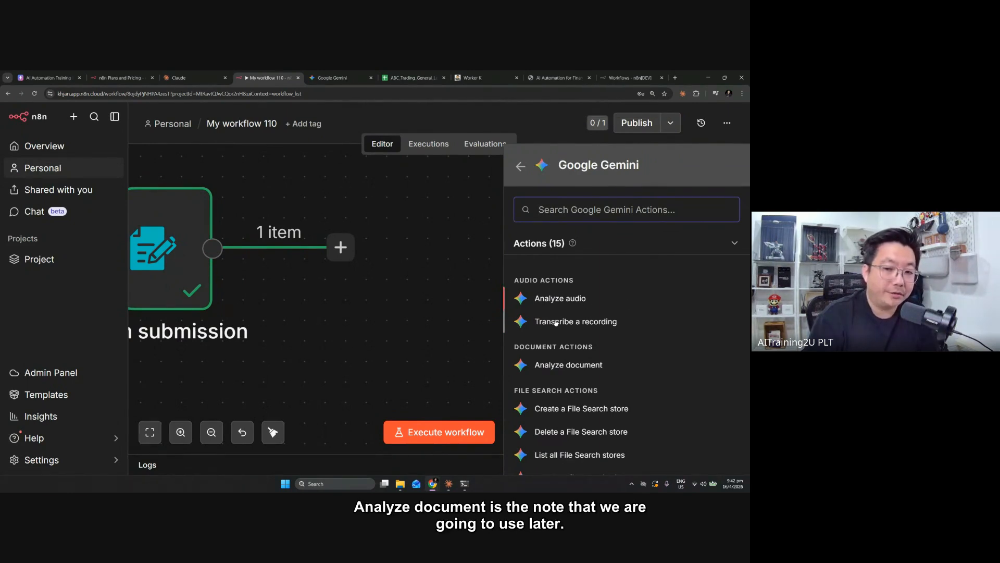
{"action": "scroll", "coordinate": [591, 334], "scroll_direction": "down", "scroll_amount": 2}
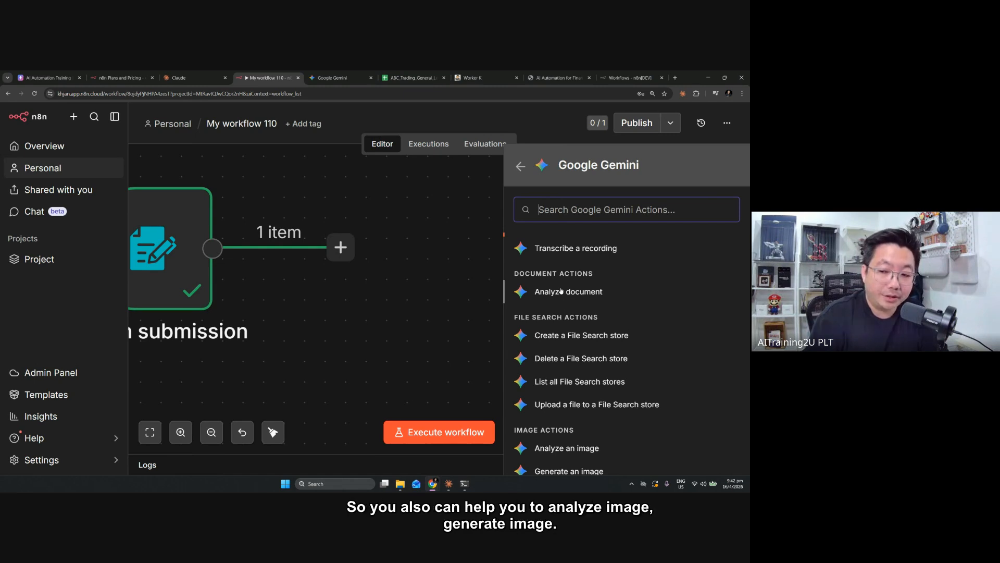
{"action": "scroll", "coordinate": [581, 290], "scroll_direction": "down", "scroll_amount": 4}
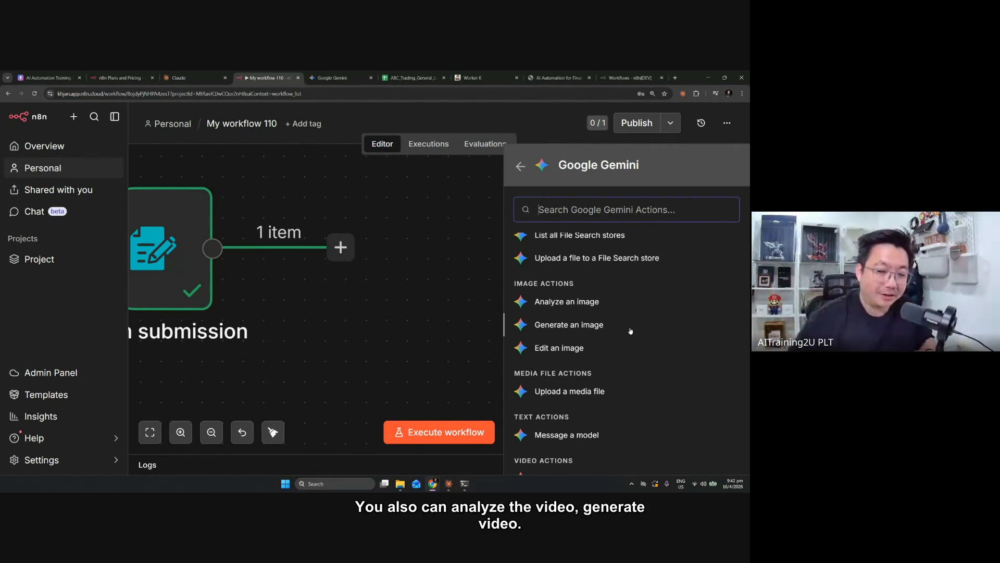
{"action": "scroll", "coordinate": [620, 333], "scroll_direction": "down", "scroll_amount": 1}
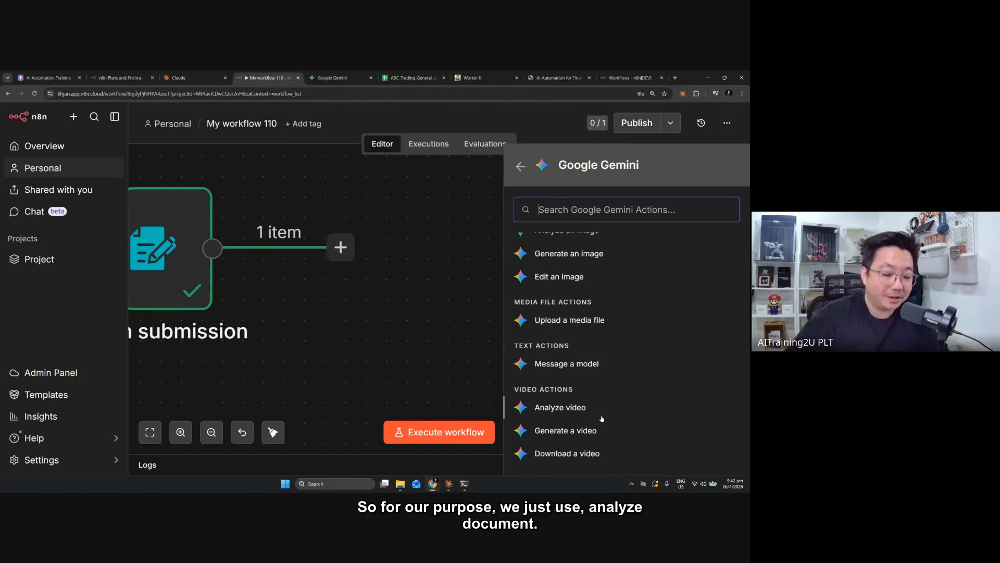
{"action": "scroll", "coordinate": [584, 410], "scroll_direction": "up", "scroll_amount": 5}
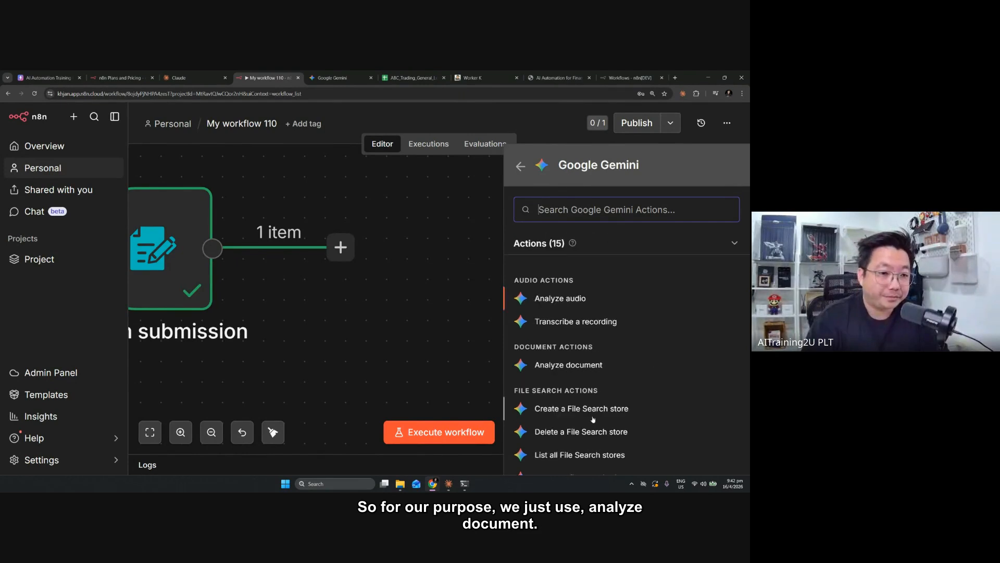
Add the Analyze document action and set its model to models/gemini-2.5-flash
{"action": "left_click", "coordinate": [561, 366]}
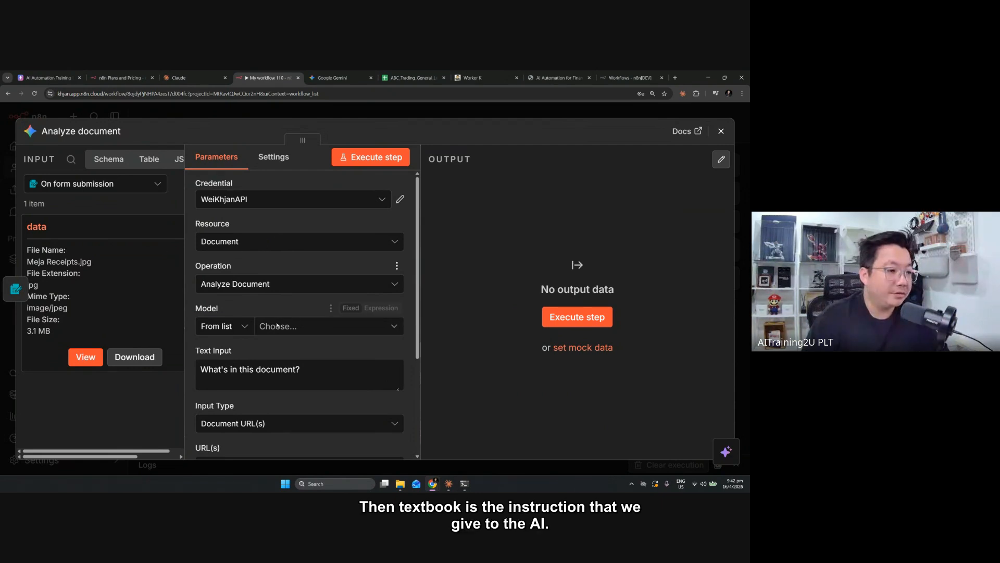
{"action": "left_click", "coordinate": [326, 326]}
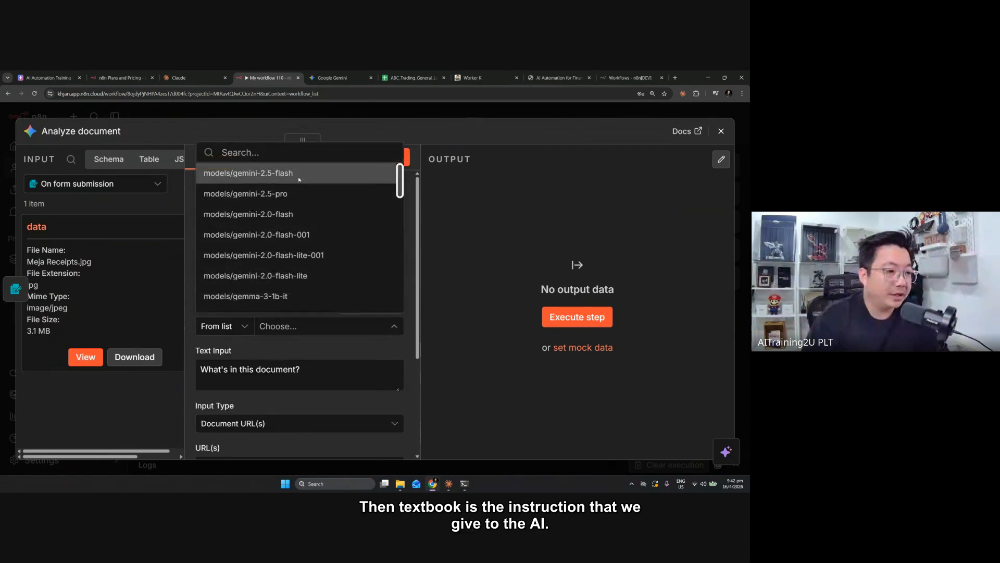
{"action": "left_click", "coordinate": [303, 177]}
Replace the text input prompt with "Extract all details from the documents"
{"action": "left_click", "coordinate": [240, 370]}
{"action": "double_click", "coordinate": [240, 371]}
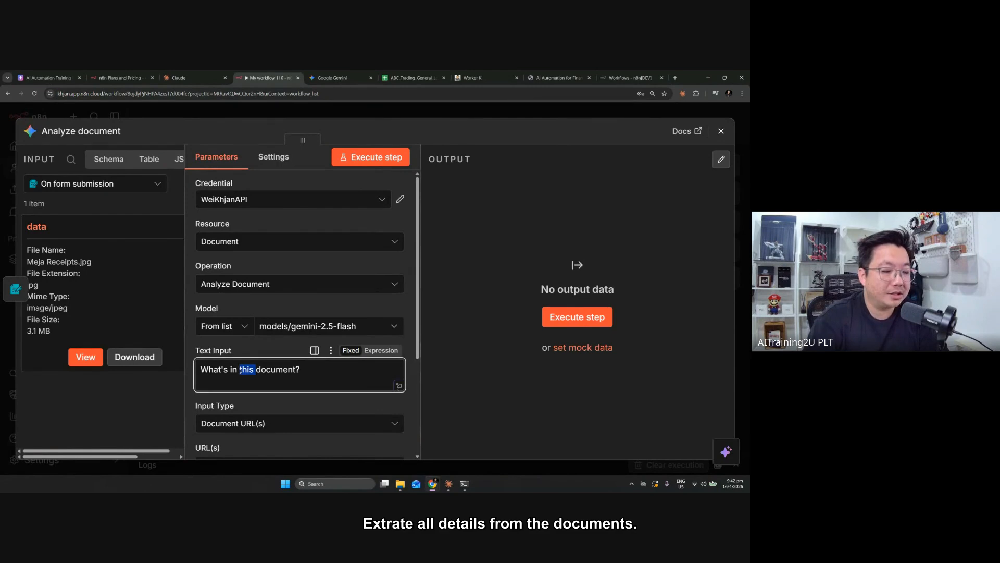
{"action": "key", "text": "ctrl+a"}
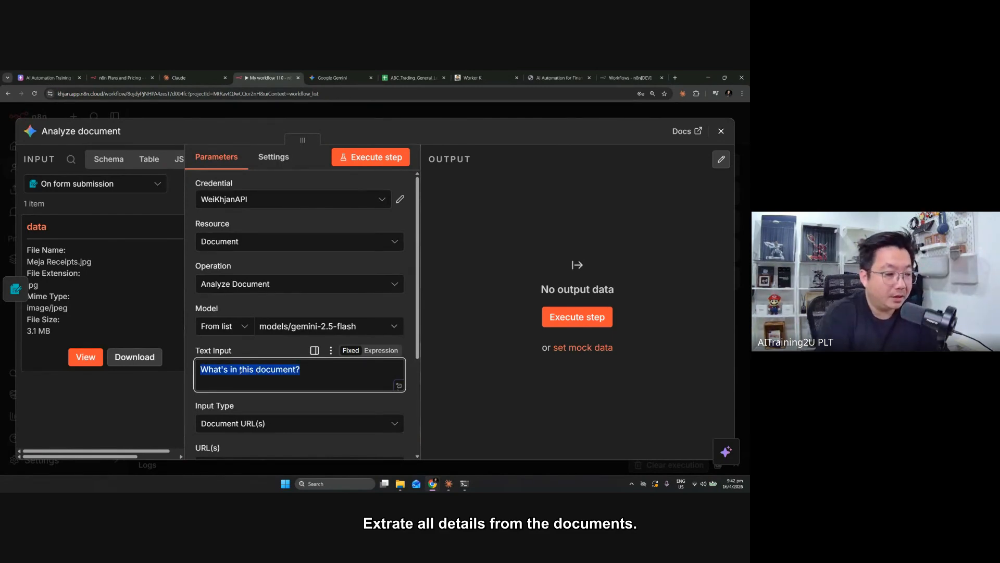
{"action": "type", "text": "Extract all de"}
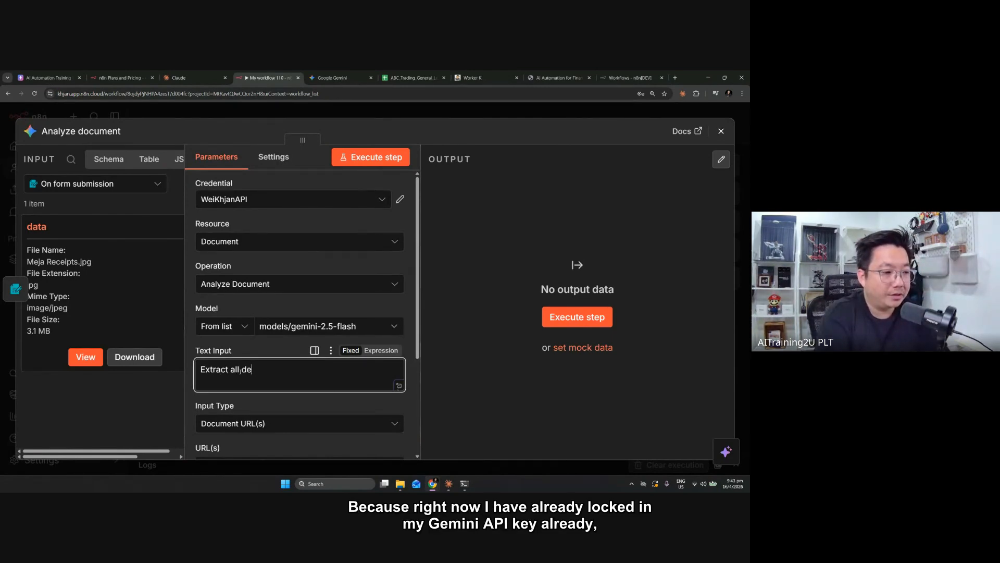
{"action": "type", "text": "tails from the documents"}
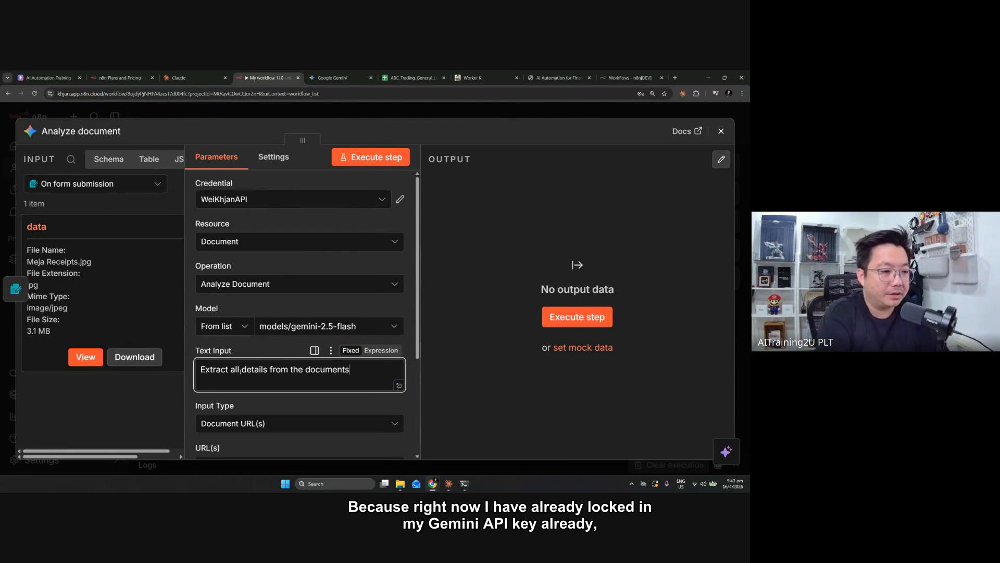
Inspect the Google Gemini credential's connection status, host and API key settings, and close it unchanged
{"action": "left_click", "coordinate": [401, 200]}
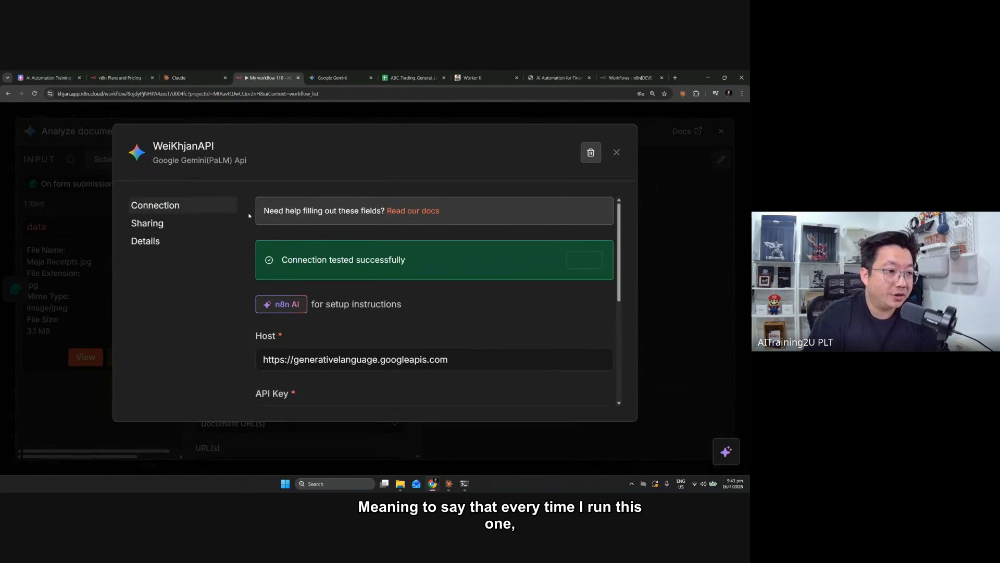
{"action": "scroll", "coordinate": [281, 355], "scroll_direction": "down", "scroll_amount": 3}
{"action": "scroll", "coordinate": [433, 315], "scroll_direction": "up", "scroll_amount": 3}
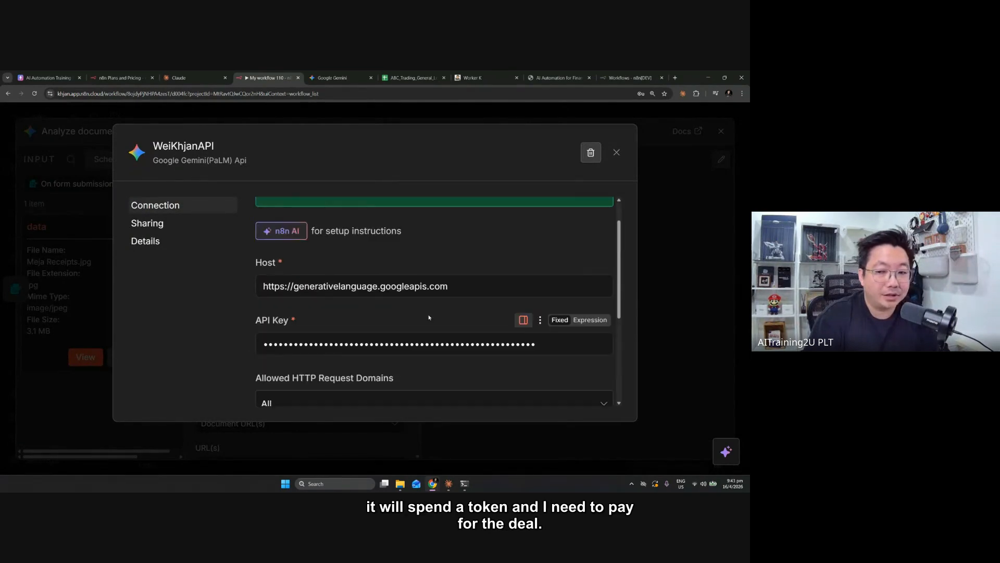
{"action": "scroll", "coordinate": [442, 316], "scroll_direction": "down", "scroll_amount": 1}
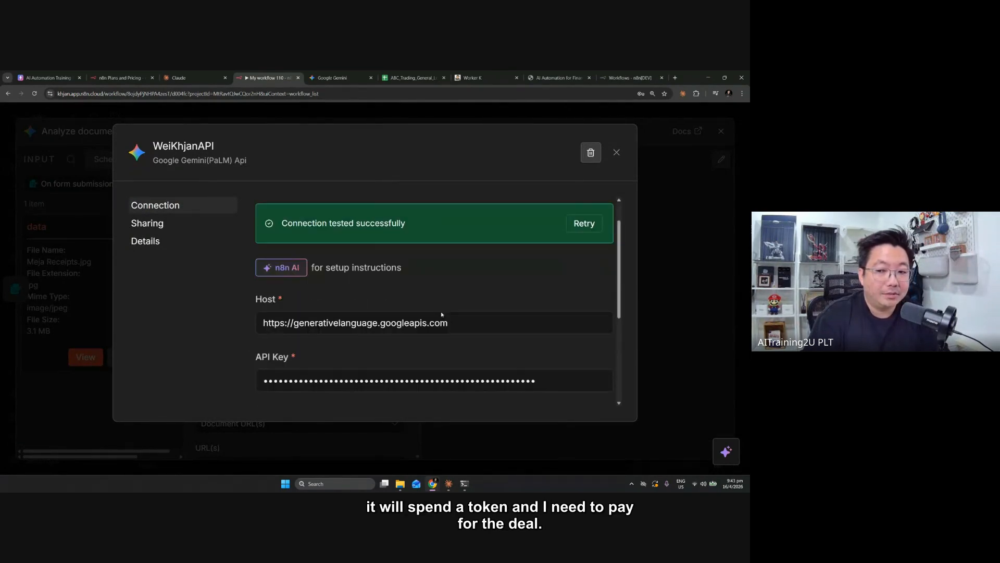
{"action": "left_click", "coordinate": [616, 153]}
Set the Analyze document node's input type to Binary File(s)
{"action": "scroll", "coordinate": [290, 330], "scroll_direction": "down", "scroll_amount": 2}
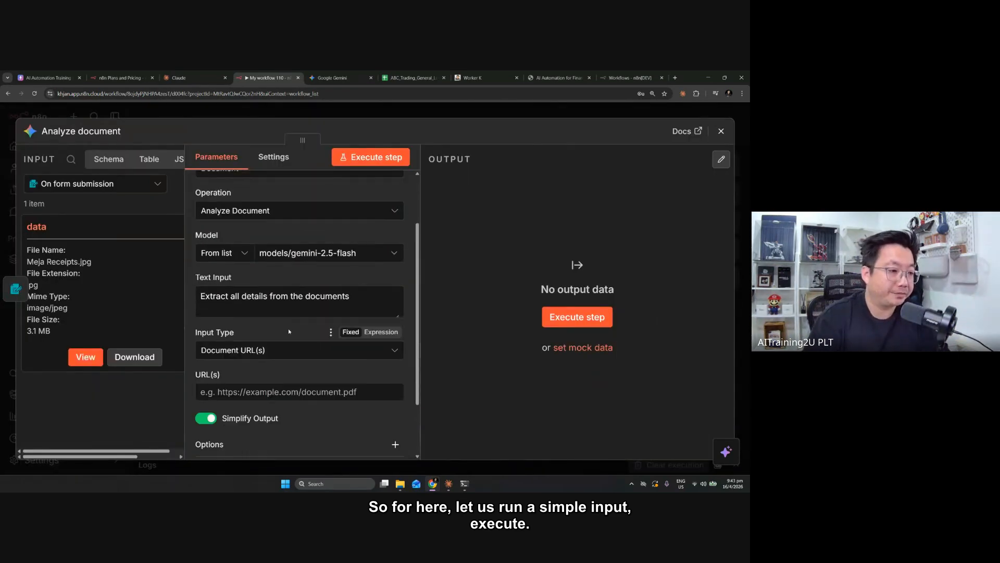
{"action": "left_click", "coordinate": [261, 350]}
{"action": "left_click", "coordinate": [241, 405]}
{"action": "scroll", "coordinate": [271, 365], "scroll_direction": "down", "scroll_amount": 1}
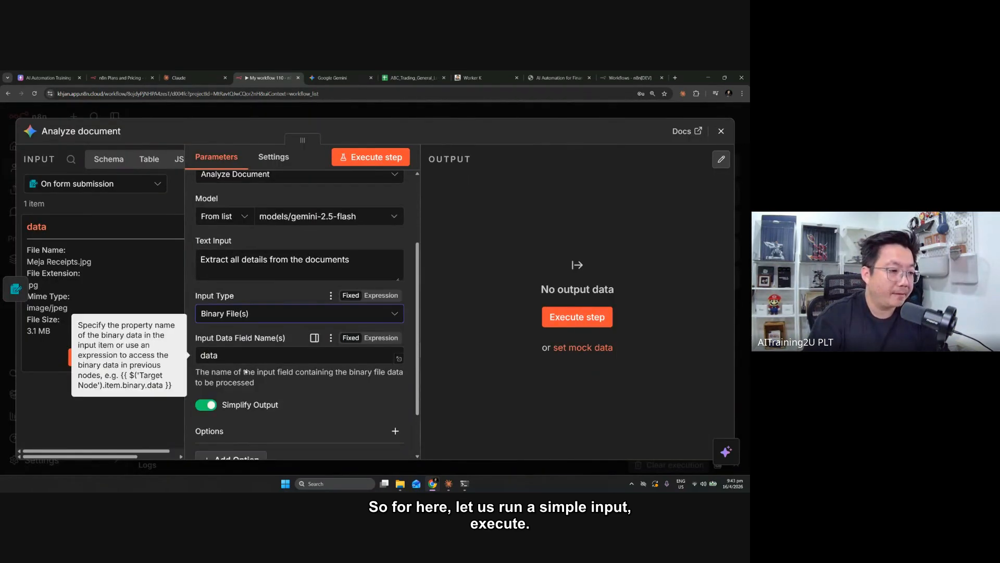
Turn off Simplify Output for the Analyze document node
{"action": "scroll", "coordinate": [216, 387], "scroll_direction": "down", "scroll_amount": 2}
{"action": "scroll", "coordinate": [215, 387], "scroll_direction": "up", "scroll_amount": 4}
{"action": "scroll", "coordinate": [215, 387], "scroll_direction": "down", "scroll_amount": 3}
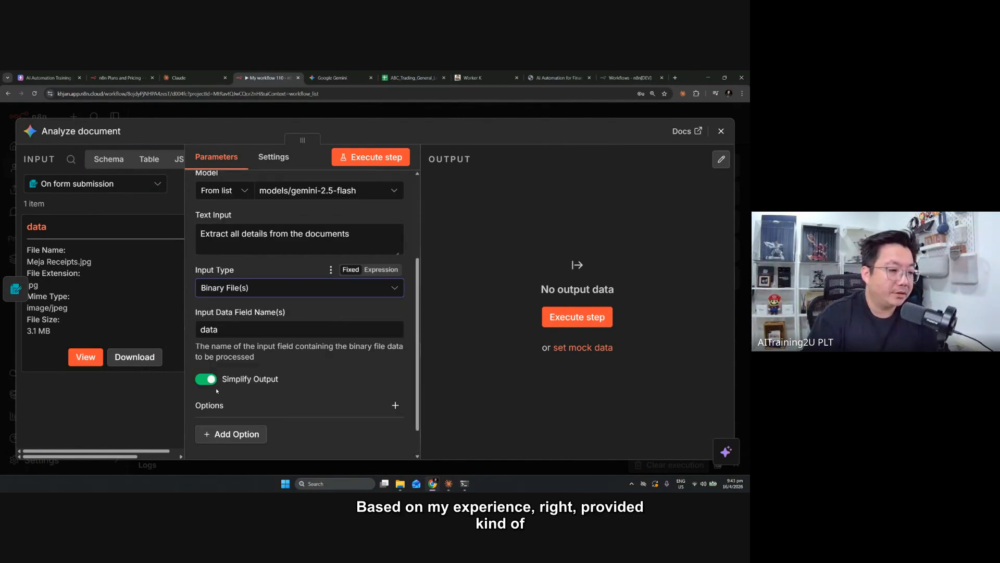
{"action": "left_click", "coordinate": [207, 379]}
{"action": "scroll", "coordinate": [206, 385], "scroll_direction": "down", "scroll_amount": 1}
{"action": "scroll", "coordinate": [308, 313], "scroll_direction": "up", "scroll_amount": 2}
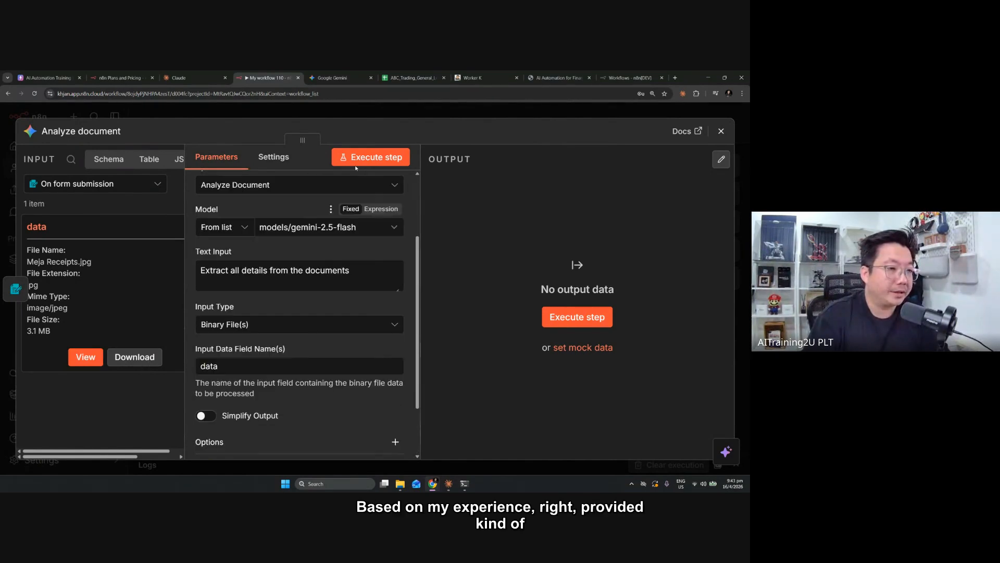
Execute the Analyze document node on the uploaded receipt and display its output as JSON
{"action": "left_click", "coordinate": [369, 157]}
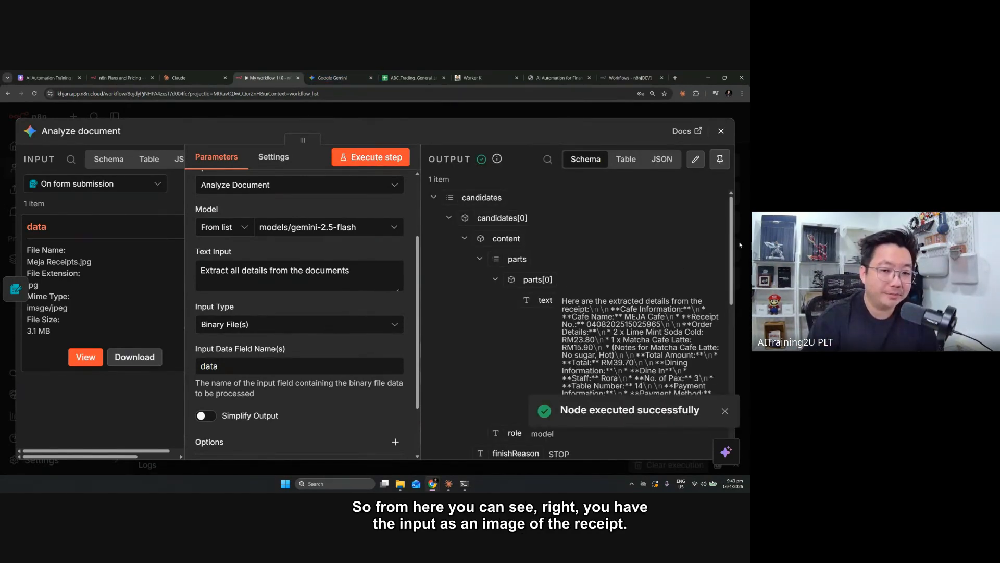
{"action": "left_click", "coordinate": [724, 411]}
{"action": "left_click", "coordinate": [661, 159]}
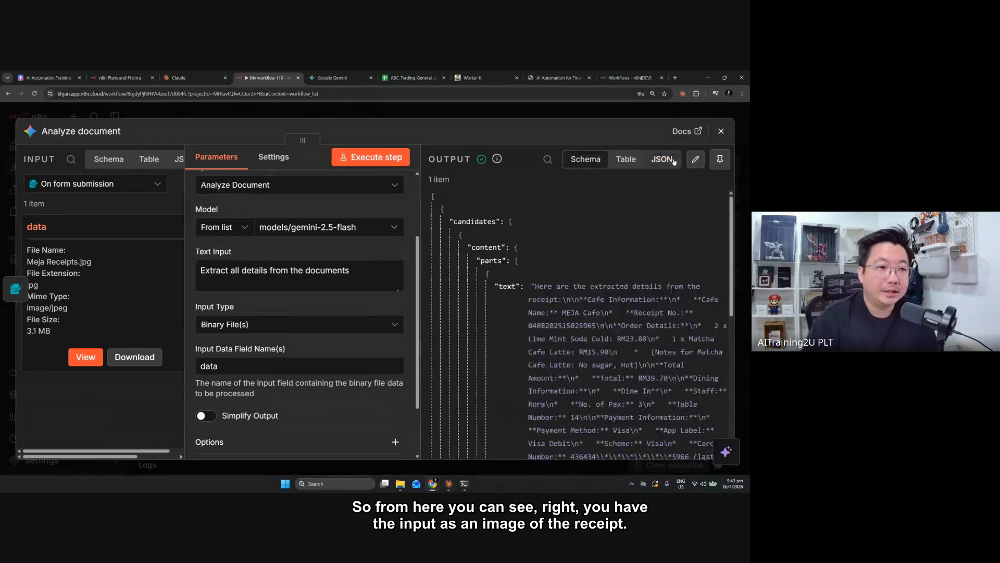
{"action": "scroll", "coordinate": [639, 261], "scroll_direction": "down", "scroll_amount": 3}
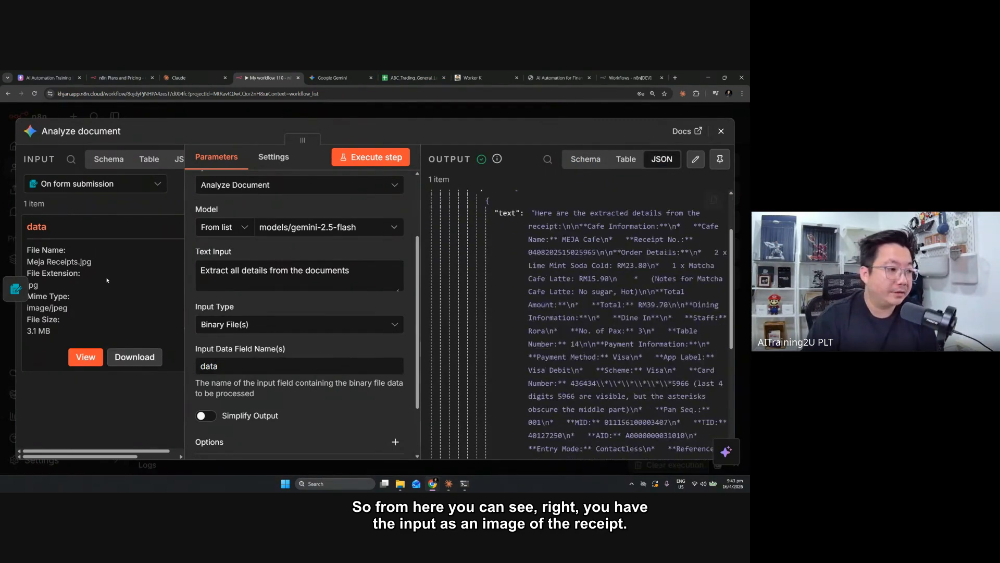
View the uploaded receipt image and review the Analyze document node's settings and extraction prompt
{"action": "left_click", "coordinate": [86, 358]}
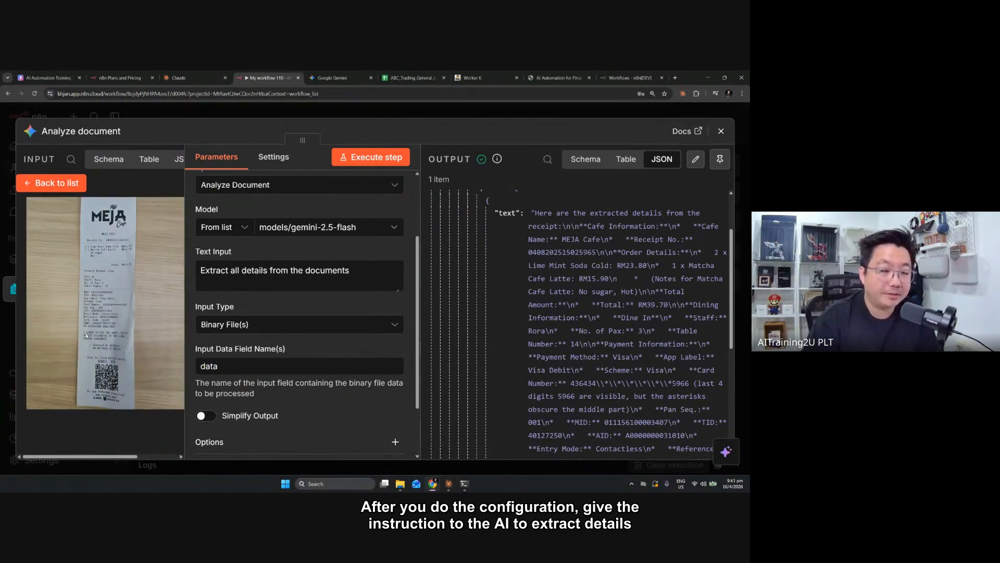
{"action": "scroll", "coordinate": [259, 230], "scroll_direction": "up", "scroll_amount": 4}
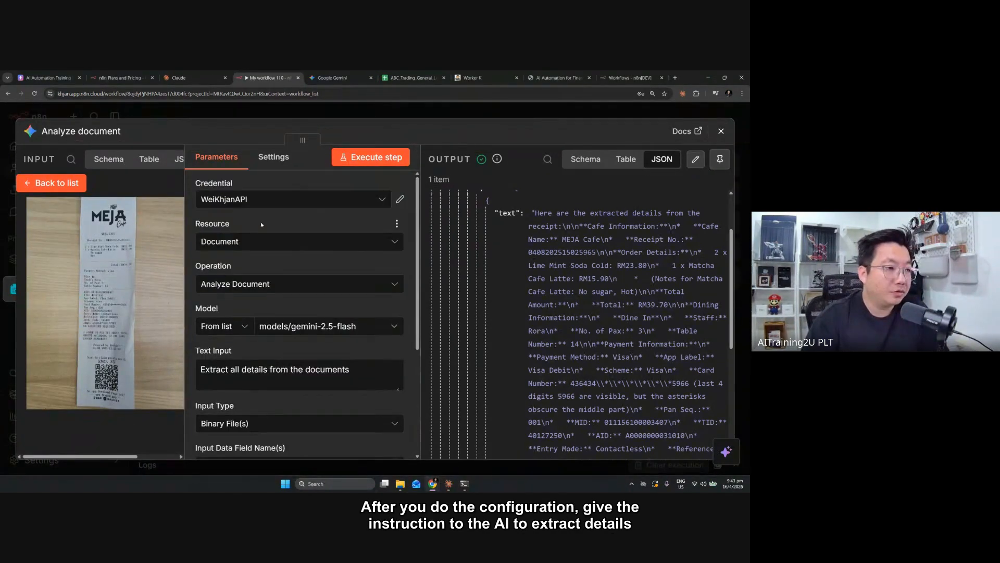
{"action": "scroll", "coordinate": [330, 299], "scroll_direction": "down", "scroll_amount": 2}
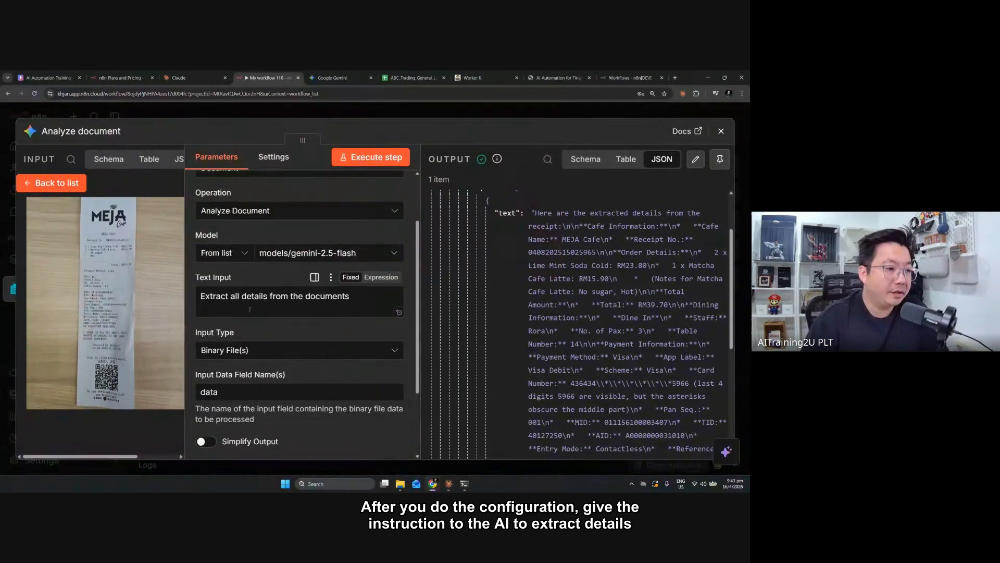
{"action": "left_click_drag", "start_coordinate": [200, 296], "coordinate": [339, 299]}
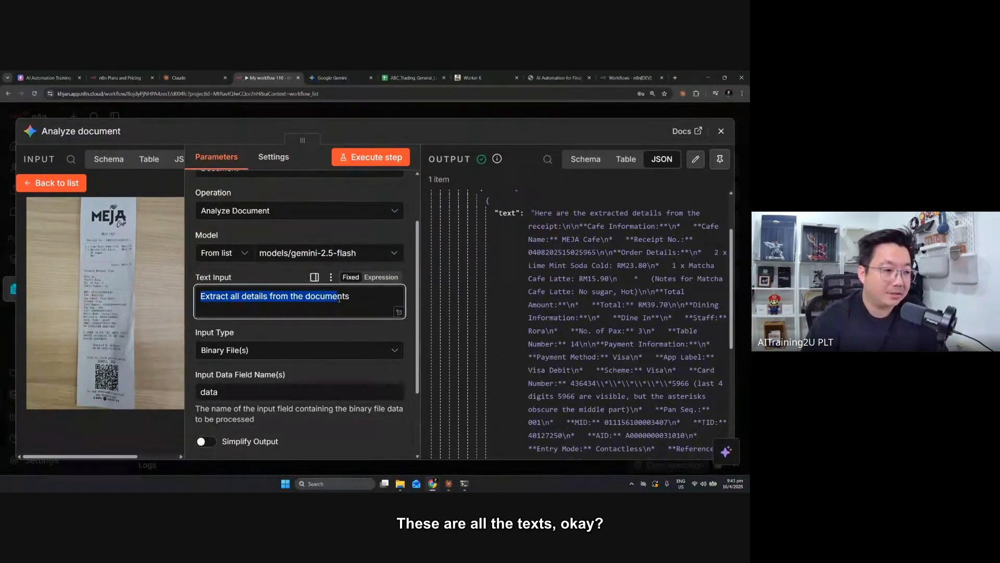
{"action": "scroll", "coordinate": [339, 299], "scroll_direction": "down", "scroll_amount": 2}
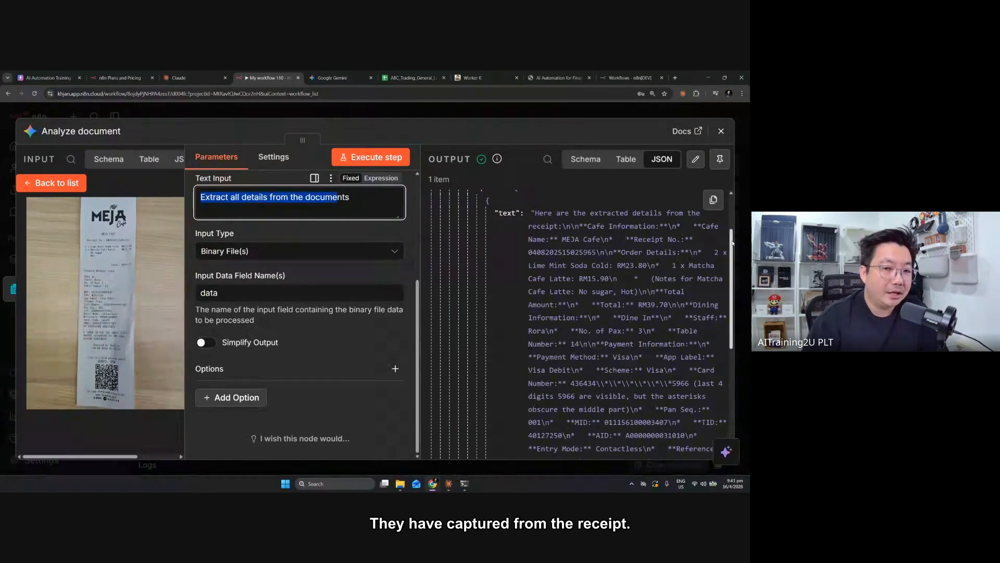
Examine the extracted receipt text in the JSON output, checking the cafe name, the ordered items and their prices
{"action": "left_click_drag", "start_coordinate": [733, 243], "coordinate": [749, 274]}
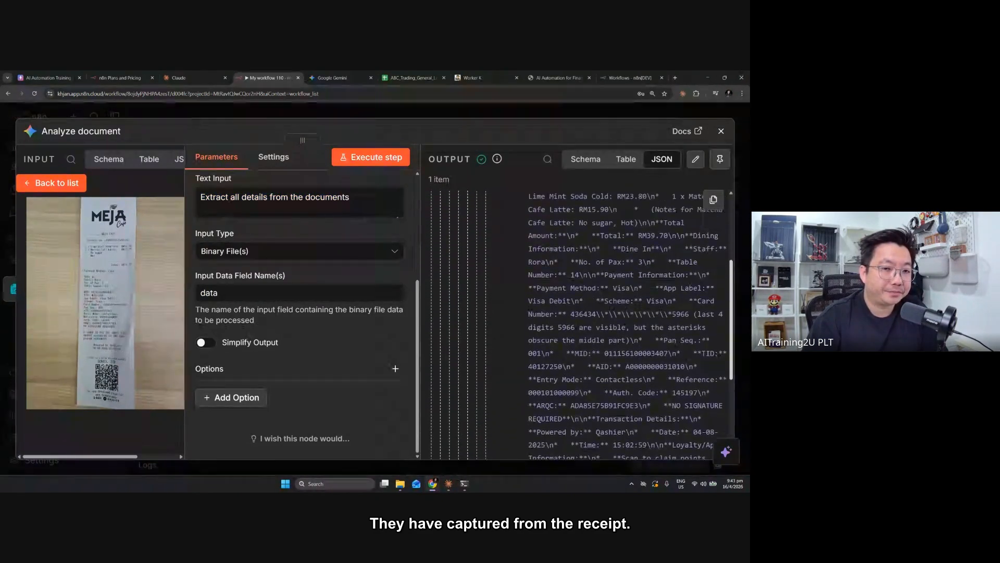
{"action": "scroll", "coordinate": [663, 271], "scroll_direction": "up", "scroll_amount": 3}
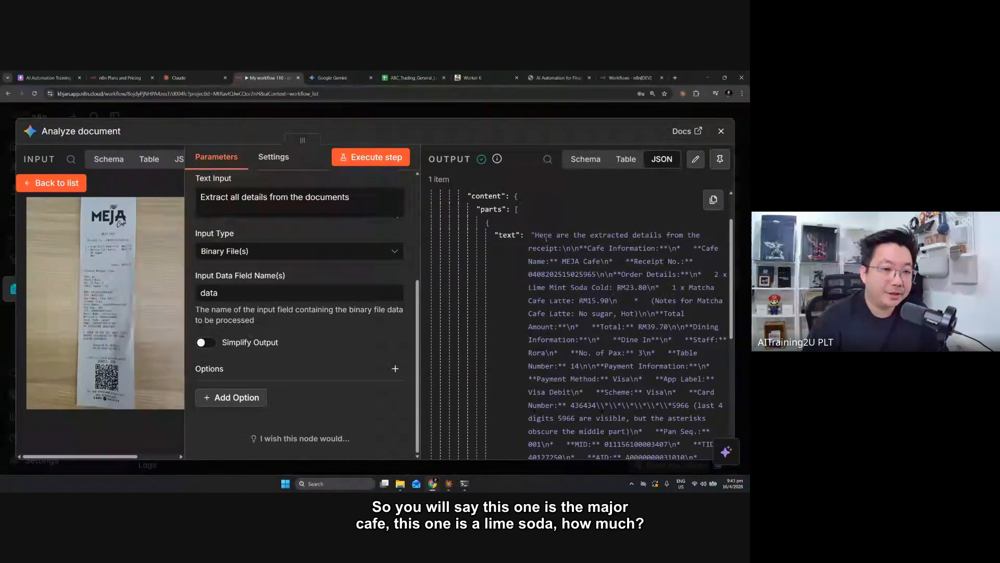
{"action": "left_click_drag", "start_coordinate": [534, 235], "coordinate": [653, 262]}
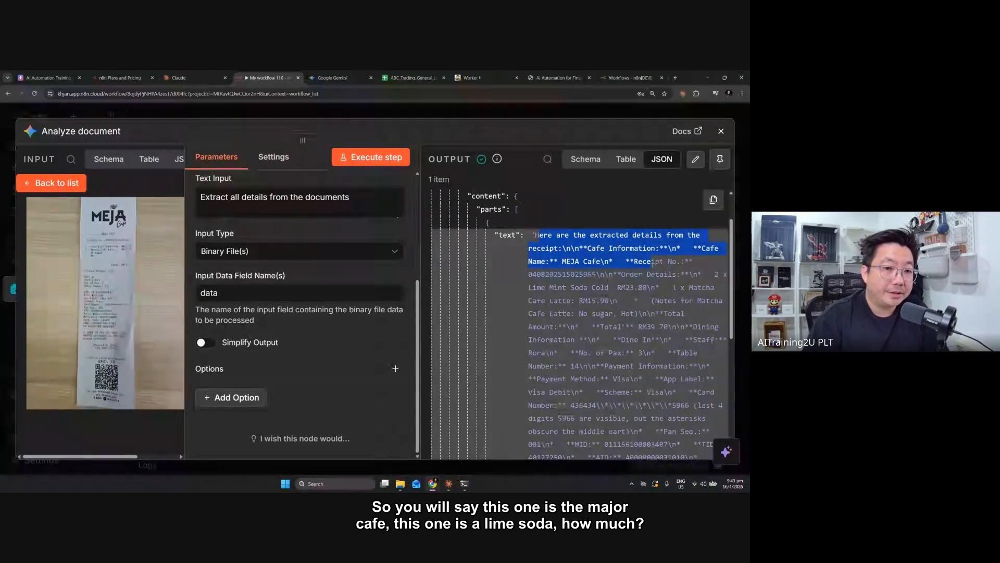
{"action": "left_click", "coordinate": [653, 264]}
{"action": "left_click_drag", "start_coordinate": [566, 261], "coordinate": [592, 262]}
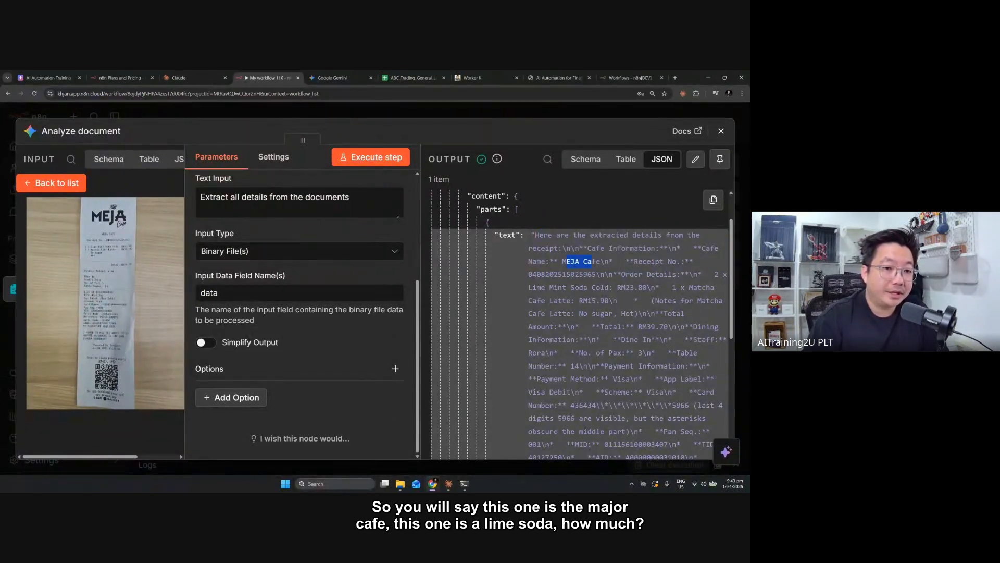
{"action": "left_click_drag", "start_coordinate": [541, 289], "coordinate": [570, 288]}
{"action": "left_click_drag", "start_coordinate": [634, 288], "coordinate": [651, 288]}
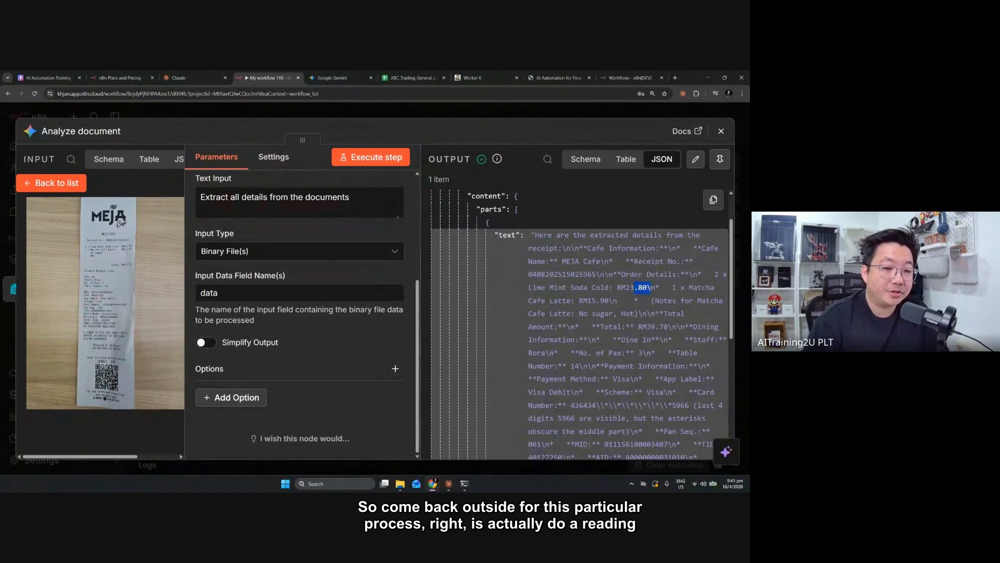
{"action": "scroll", "coordinate": [667, 296], "scroll_direction": "down", "scroll_amount": 2}
{"action": "scroll", "coordinate": [599, 261], "scroll_direction": "up", "scroll_amount": 1}
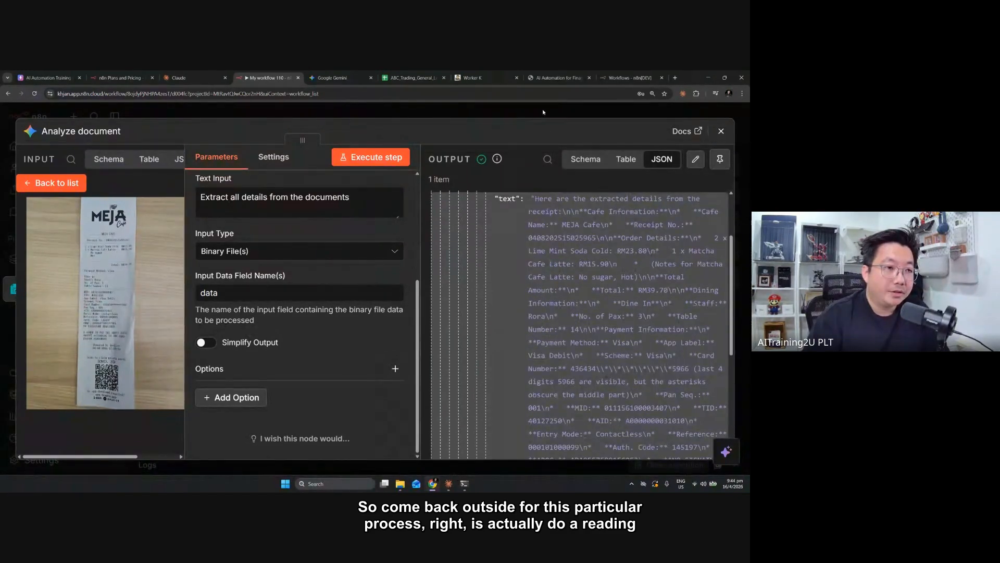
Close the Analyze document node and tidy up the node layout on the workflow canvas
{"action": "left_click", "coordinate": [542, 108]}
{"action": "left_click", "coordinate": [149, 432]}
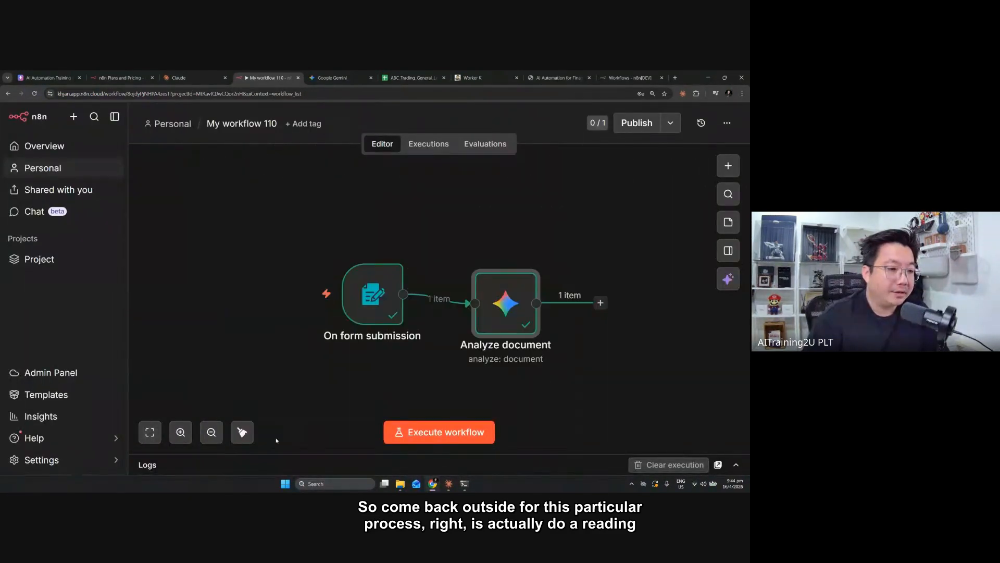
{"action": "left_click", "coordinate": [240, 437]}
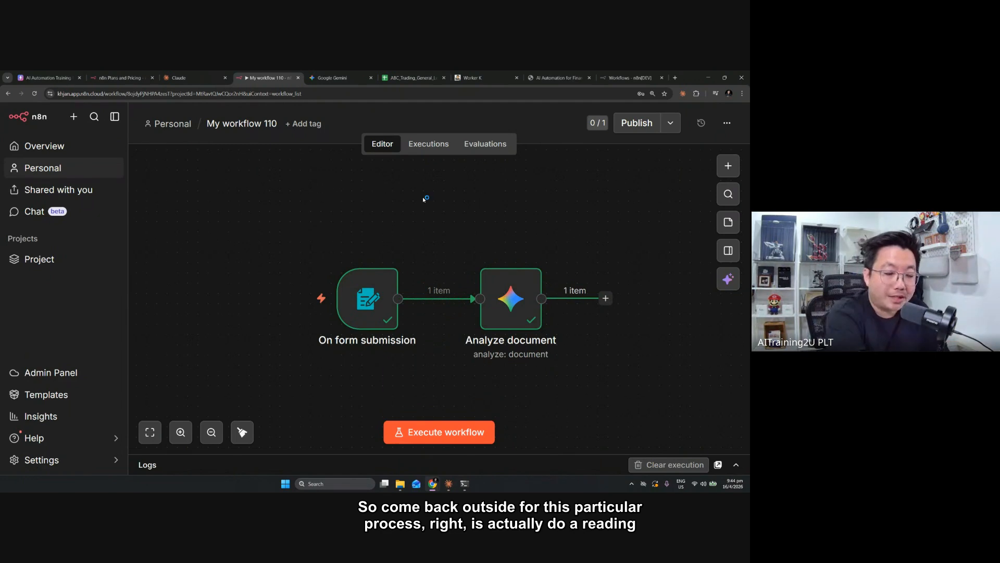
Reopen the Analyze document node, compare the receipt image with the extracted text, and close it unchanged
{"action": "left_click", "coordinate": [509, 313]}
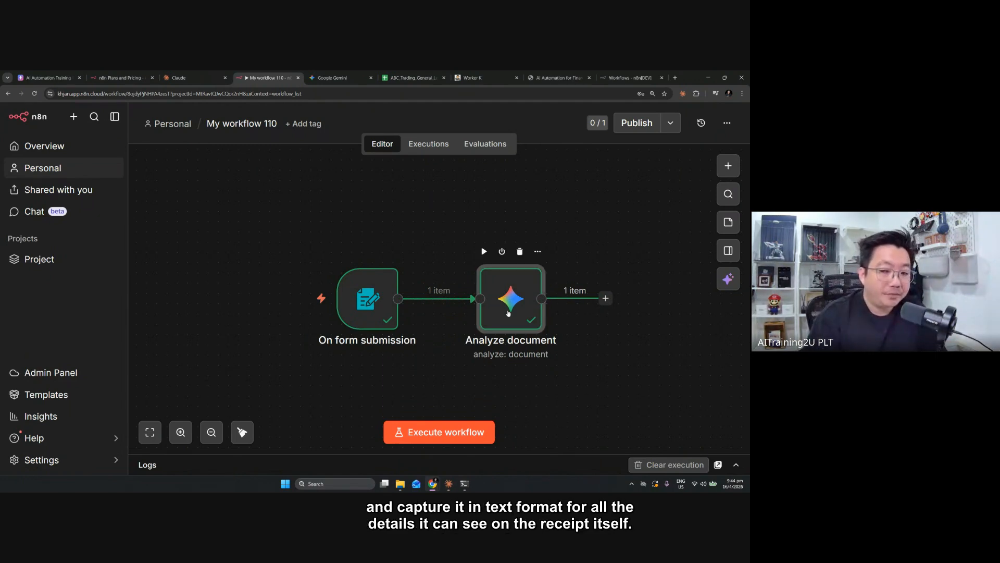
{"action": "double_click", "coordinate": [509, 313]}
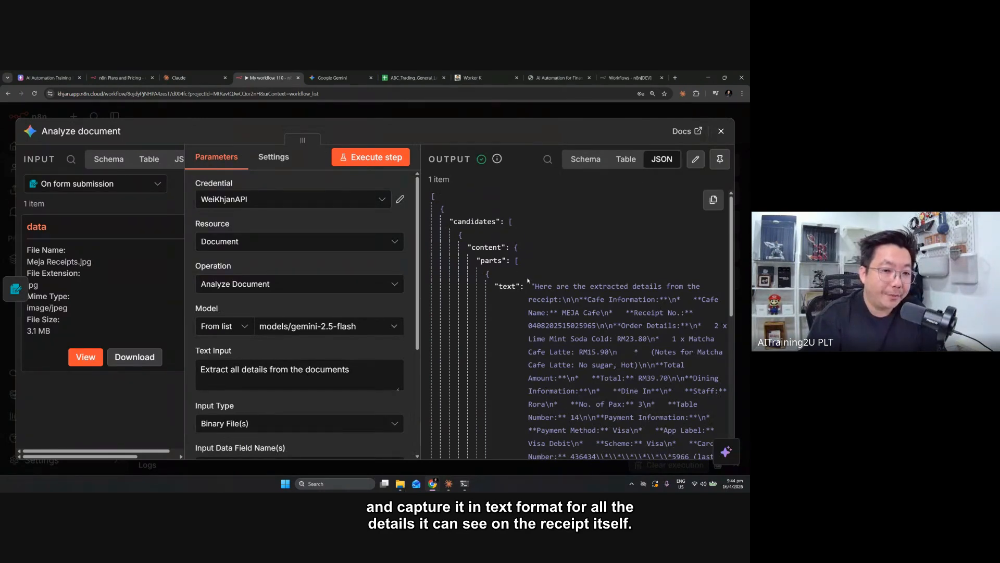
{"action": "left_click", "coordinate": [80, 362]}
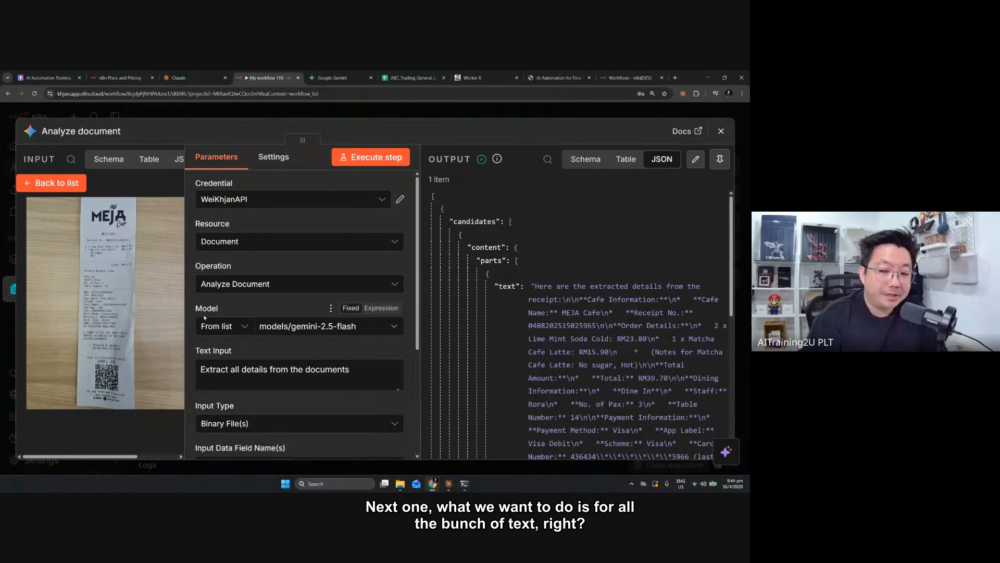
{"action": "scroll", "coordinate": [628, 320], "scroll_direction": "down", "scroll_amount": 2}
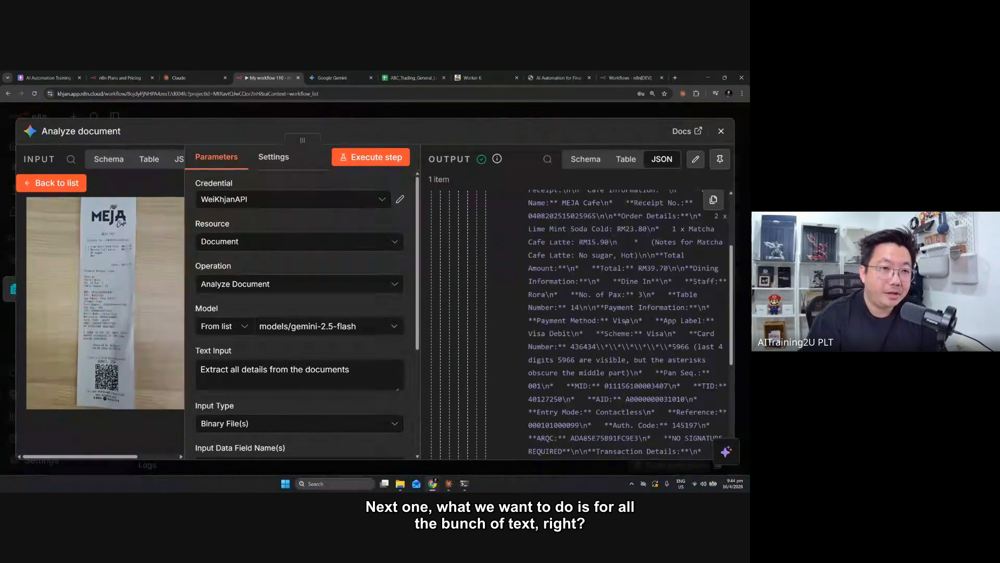
{"action": "left_click", "coordinate": [510, 116]}
Move the On form submission and Analyze document nodes together to free canvas space after them
{"action": "left_click_drag", "start_coordinate": [312, 239], "coordinate": [677, 411]}
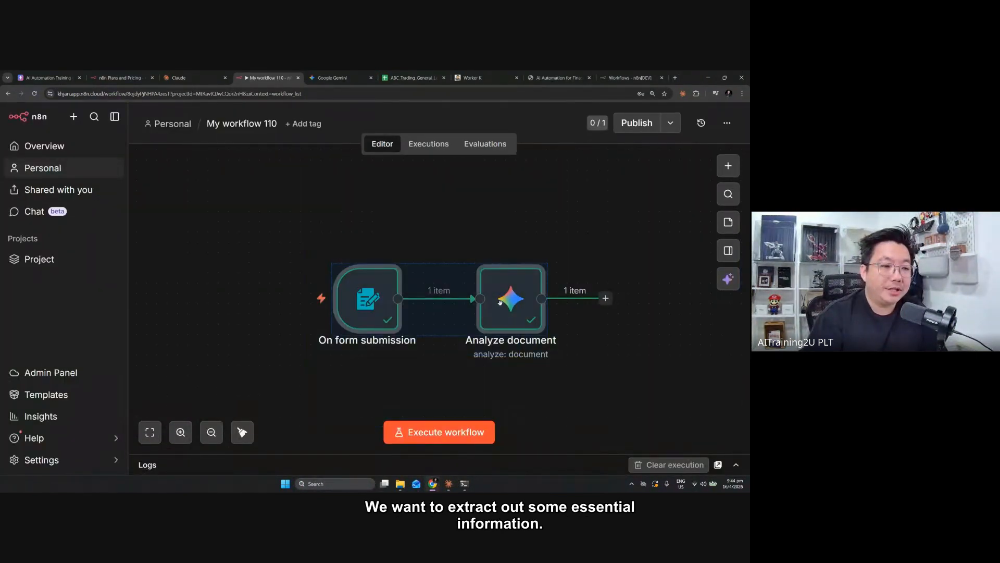
{"action": "left_click_drag", "start_coordinate": [499, 302], "coordinate": [376, 304]}
{"action": "left_click", "coordinate": [378, 233]}
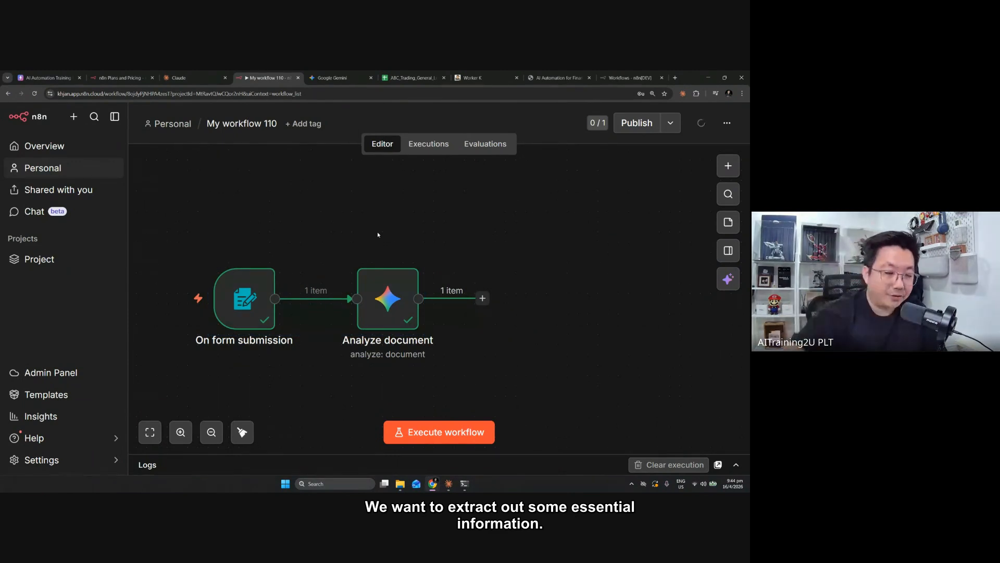
Add an Information Extractor node after the Analyze document node
{"action": "left_click", "coordinate": [488, 307]}
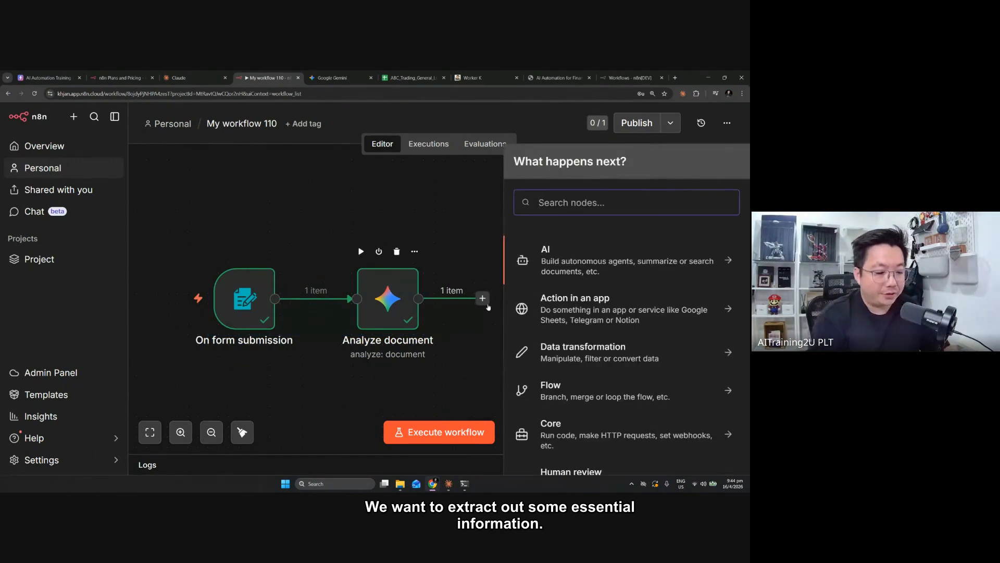
{"action": "type", "text": "exta"}
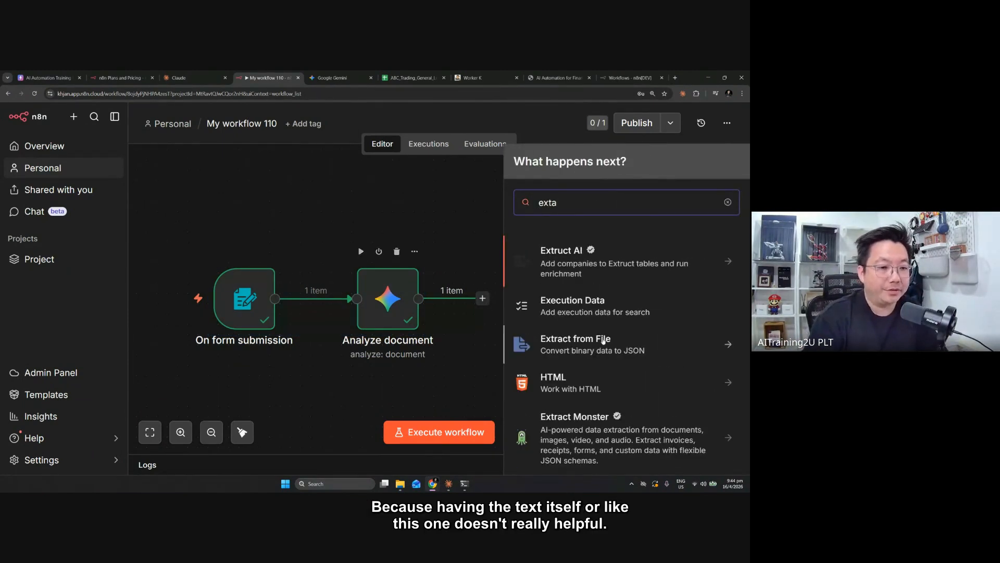
{"action": "scroll", "coordinate": [647, 408], "scroll_direction": "down", "scroll_amount": 3}
{"action": "scroll", "coordinate": [626, 430], "scroll_direction": "down", "scroll_amount": 2}
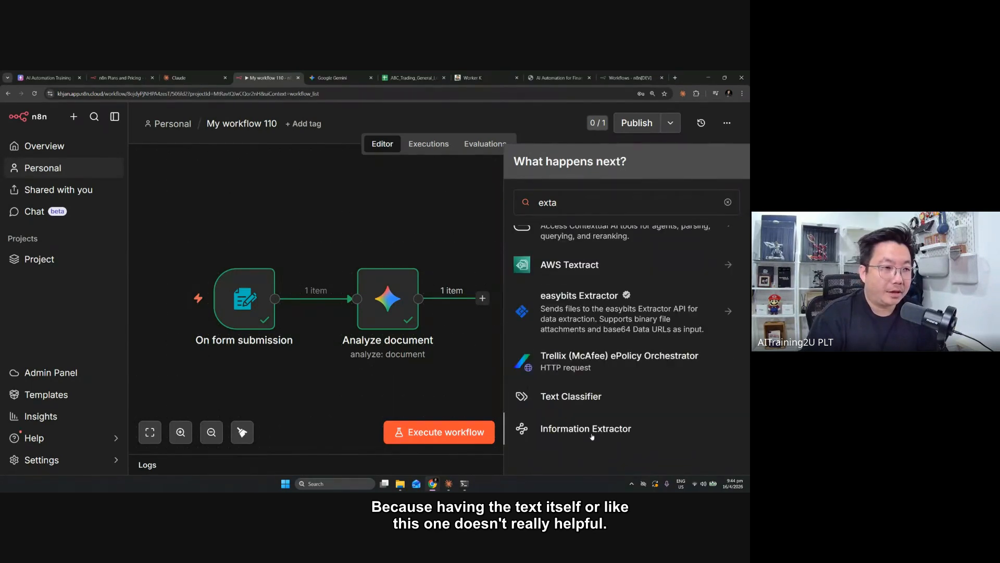
{"action": "left_click", "coordinate": [585, 428]}
Map the text field of the Analyze document output's first candidate part to the Information Extractor's Text parameter
{"action": "left_click", "coordinate": [178, 160]}
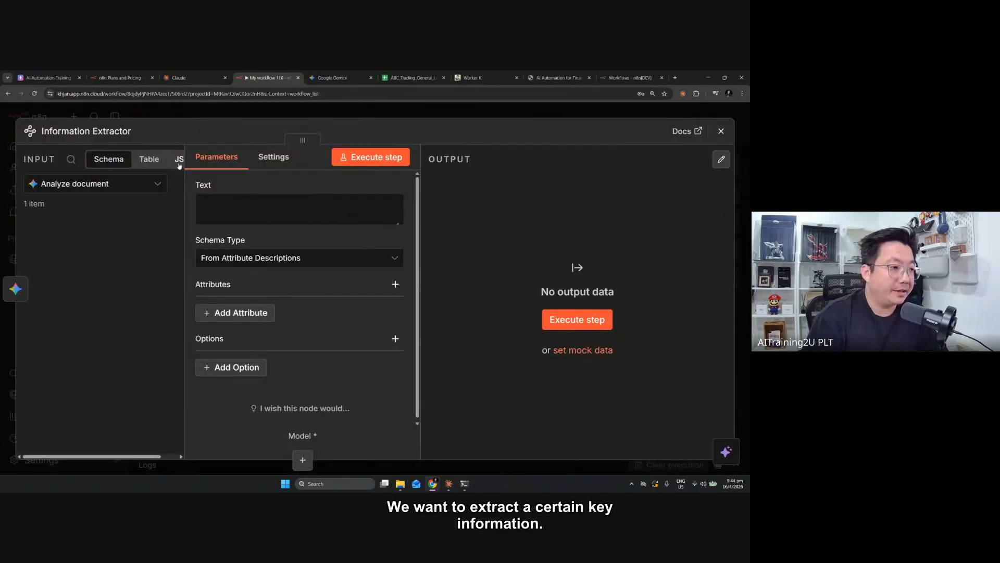
{"action": "scroll", "coordinate": [105, 318], "scroll_direction": "down", "scroll_amount": 5}
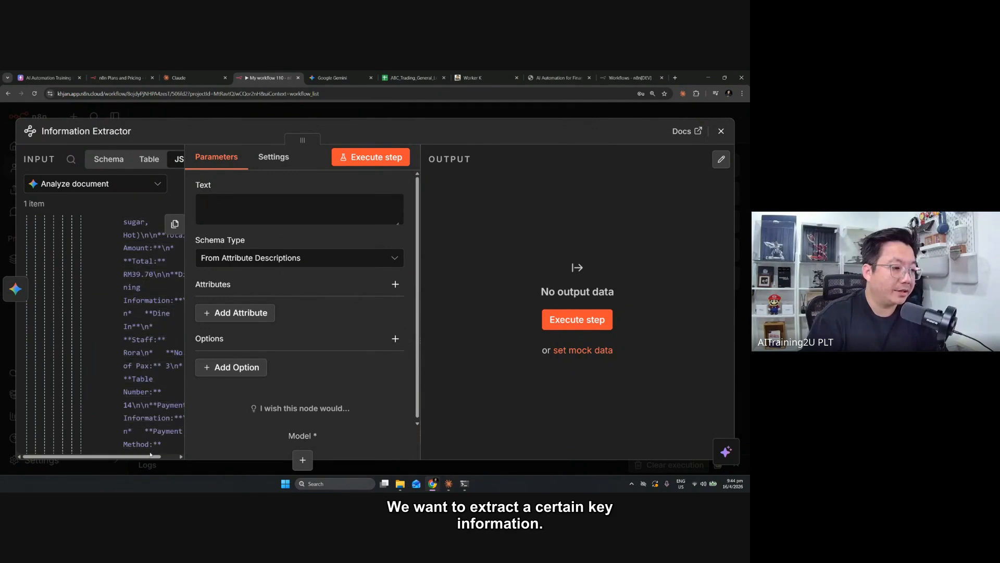
{"action": "left_click_drag", "start_coordinate": [151, 456], "coordinate": [169, 456]}
{"action": "scroll", "coordinate": [136, 391], "scroll_direction": "down", "scroll_amount": 3}
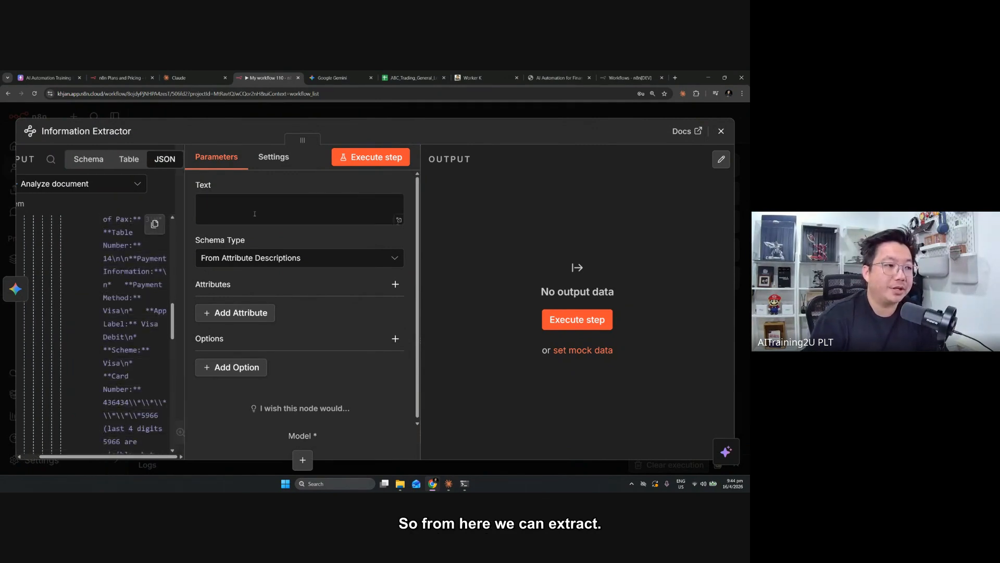
{"action": "left_click", "coordinate": [89, 159]}
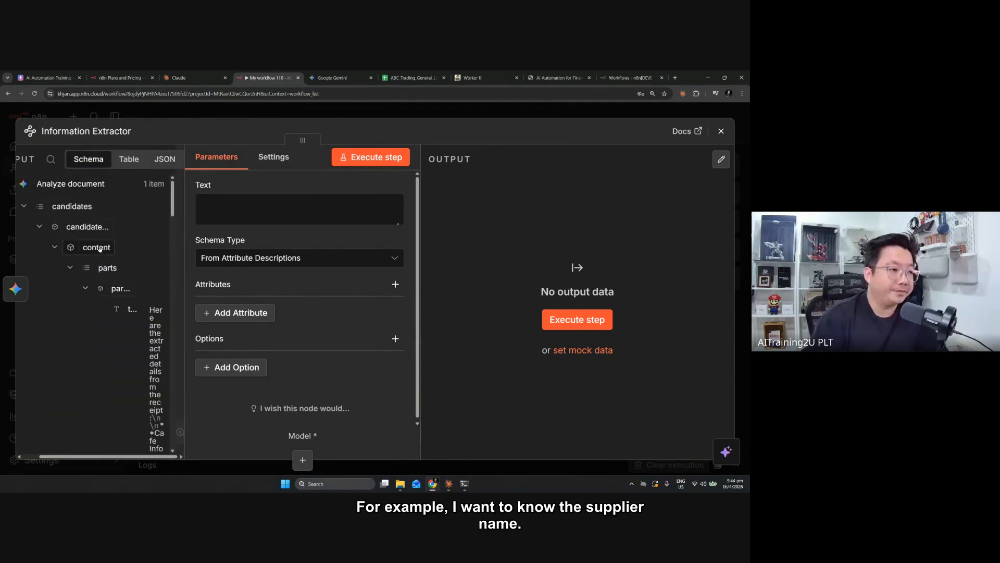
{"action": "left_click_drag", "start_coordinate": [131, 309], "coordinate": [268, 195]}
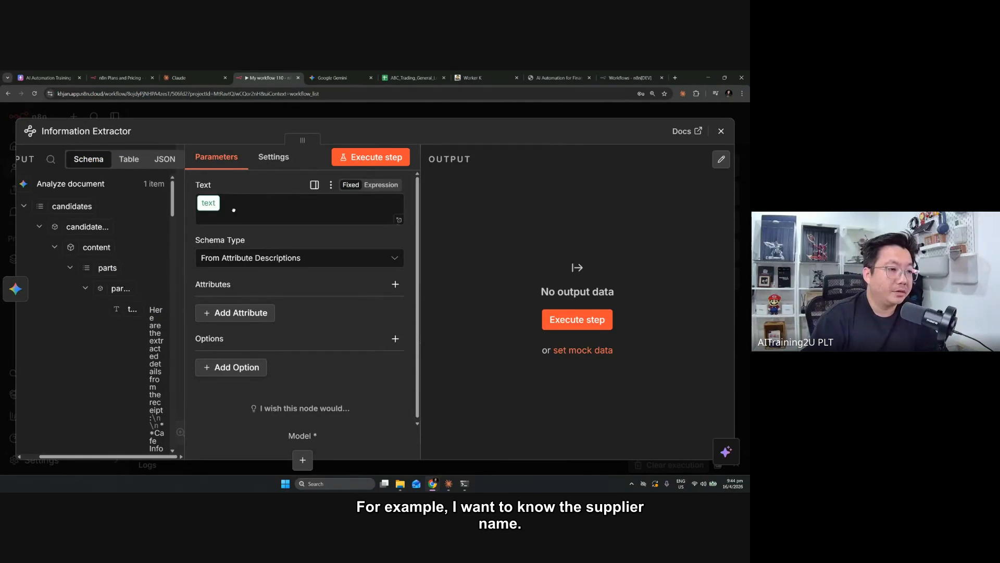
Add a string attribute named "Supplier Name" with the description "Supplier Name" to the Information Extractor
{"action": "left_click", "coordinate": [237, 326]}
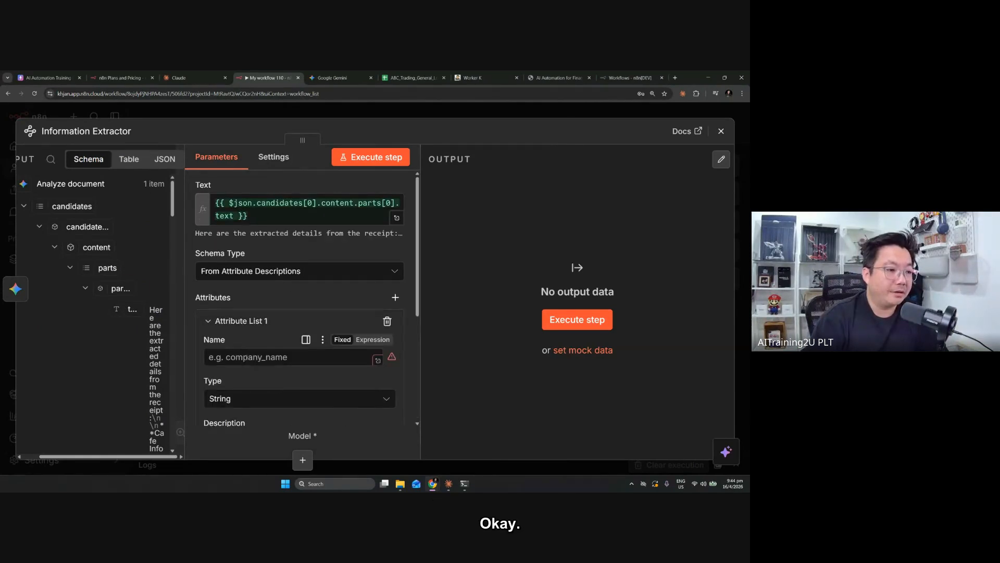
{"action": "left_click", "coordinate": [245, 358]}
{"action": "type", "text": "Supoplier Name"}
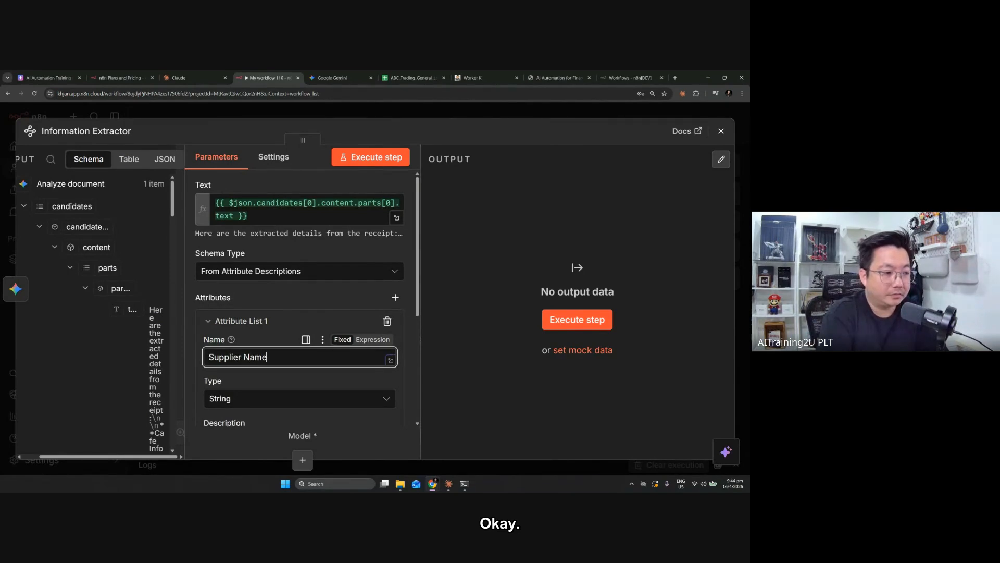
{"action": "scroll", "coordinate": [265, 351], "scroll_direction": "down", "scroll_amount": 2}
{"action": "triple_click", "coordinate": [245, 284]}
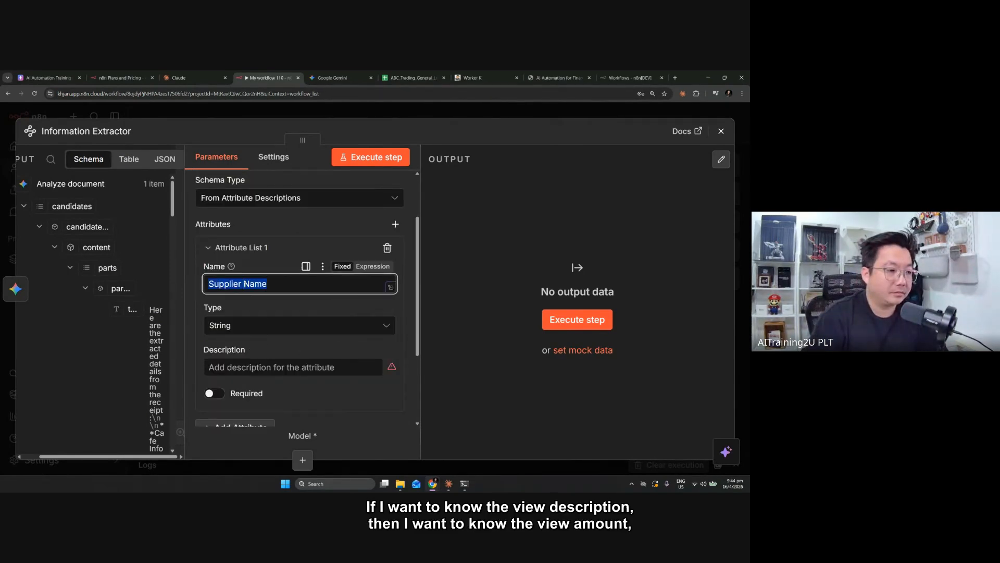
{"action": "key", "text": "ctrl+c"}
{"action": "left_click", "coordinate": [292, 366]}
{"action": "key", "text": "ctrl+v"}
Add a second string attribute named "Bill Description" with the description "Bill Description" to the Information Extractor
{"action": "scroll", "coordinate": [291, 367], "scroll_direction": "down", "scroll_amount": 2}
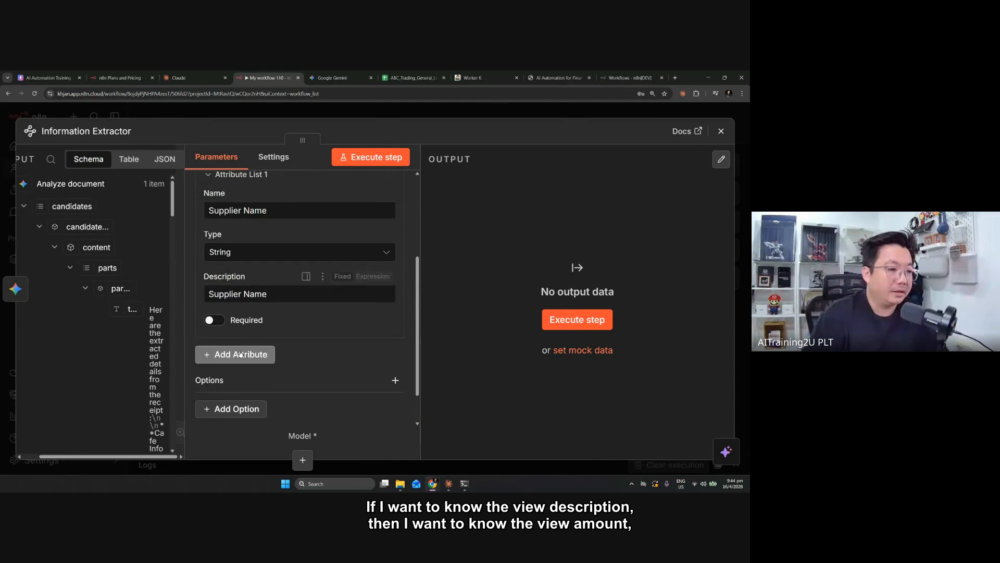
{"action": "left_click", "coordinate": [240, 354]}
{"action": "scroll", "coordinate": [239, 355], "scroll_direction": "down", "scroll_amount": 2}
{"action": "scroll", "coordinate": [239, 355], "scroll_direction": "up", "scroll_amount": 4}
{"action": "scroll", "coordinate": [239, 356], "scroll_direction": "down", "scroll_amount": 2}
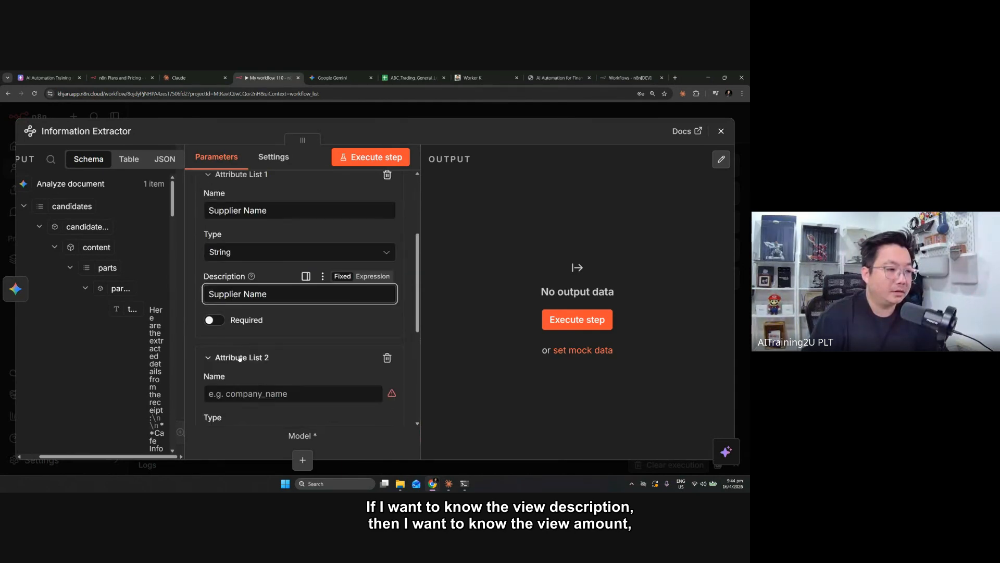
{"action": "left_click", "coordinate": [243, 394]}
{"action": "type", "text": "Bill Description"}
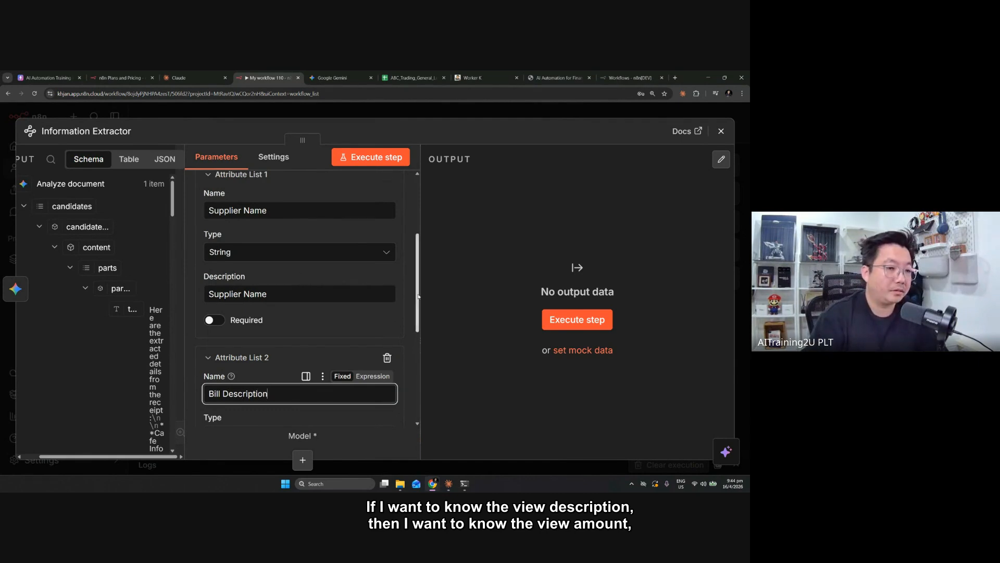
{"action": "scroll", "coordinate": [386, 333], "scroll_direction": "down", "scroll_amount": 3}
{"action": "scroll", "coordinate": [386, 346], "scroll_direction": "up", "scroll_amount": 1}
{"action": "triple_click", "coordinate": [238, 256]}
{"action": "scroll", "coordinate": [252, 344], "scroll_direction": "up", "scroll_amount": 1}
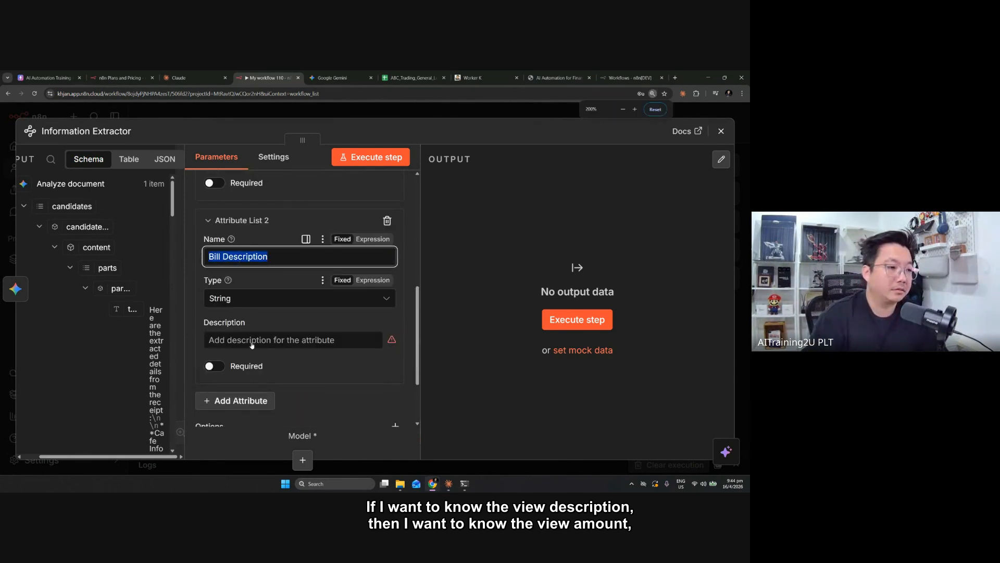
{"action": "left_click", "coordinate": [259, 375]}
{"action": "key", "text": "ctrl+v"}
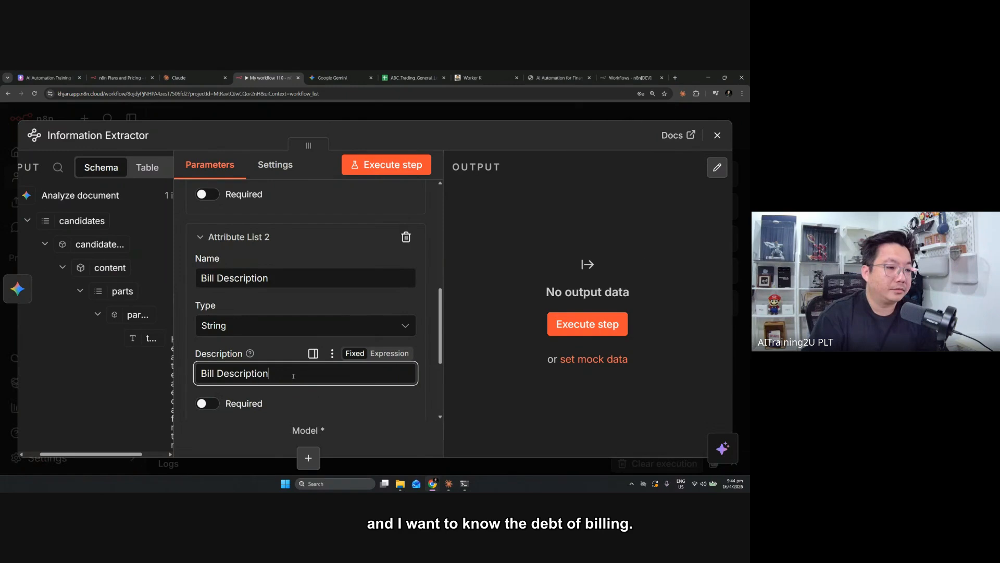
Add a third string attribute named "Bill Amount" with the description "Bill Amount" to the Information Extractor
{"action": "scroll", "coordinate": [248, 308], "scroll_direction": "down", "scroll_amount": 3}
{"action": "left_click", "coordinate": [248, 304]}
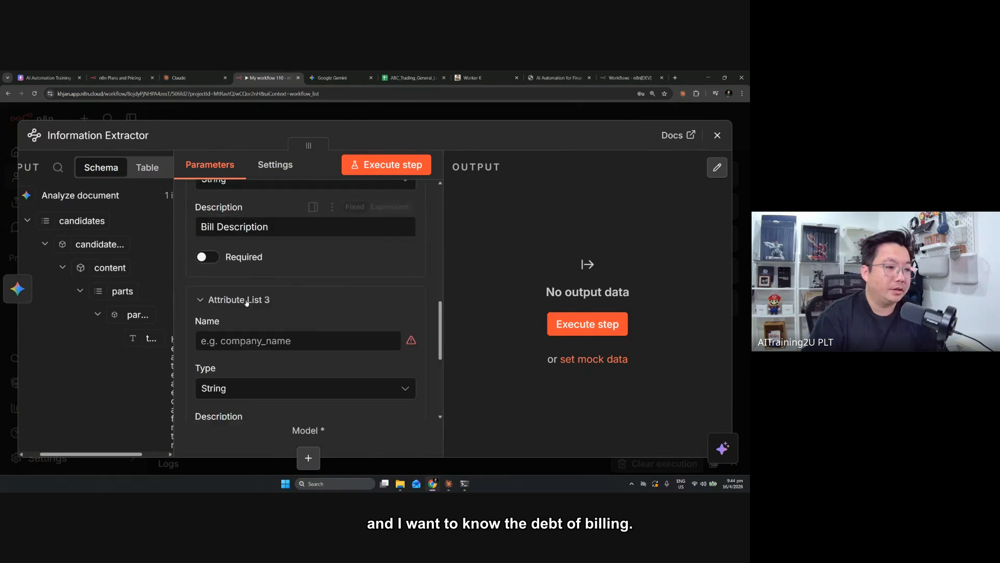
{"action": "left_click", "coordinate": [247, 341]}
{"action": "type", "text": "Bill Amount"}
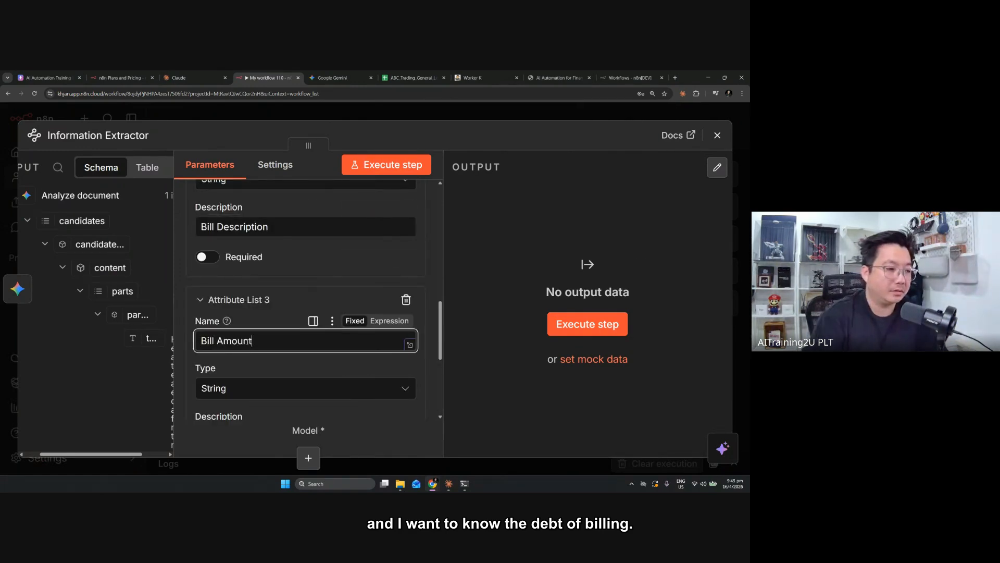
{"action": "triple_click", "coordinate": [248, 342]}
{"action": "left_click_drag", "start_coordinate": [441, 338], "coordinate": [441, 364]}
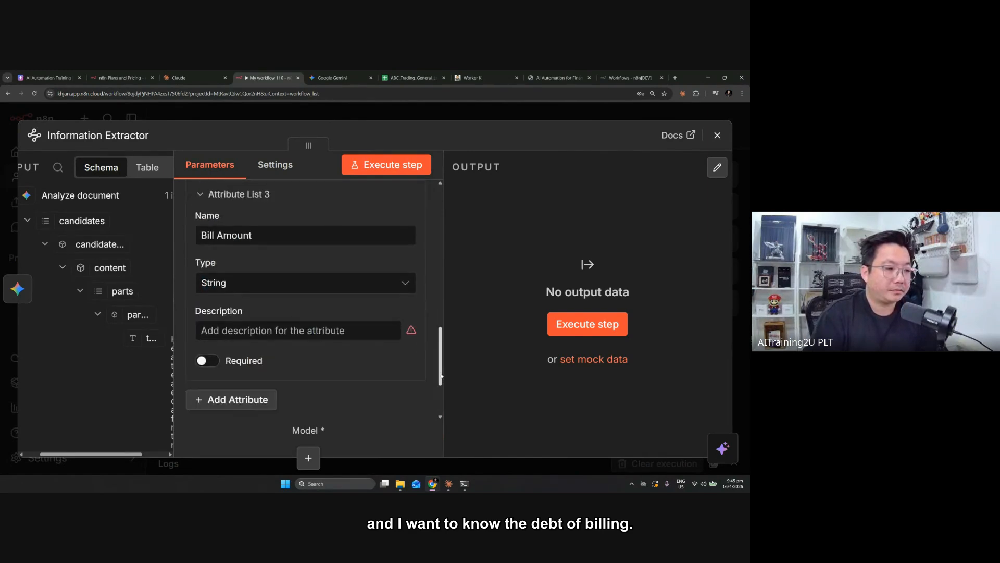
{"action": "left_click", "coordinate": [328, 333]}
{"action": "key", "text": "ctrl+v"}
Add a fourth string attribute named "Date of Billing" with the description "Date of Billing" to the Information Extractor
{"action": "left_click", "coordinate": [234, 400]}
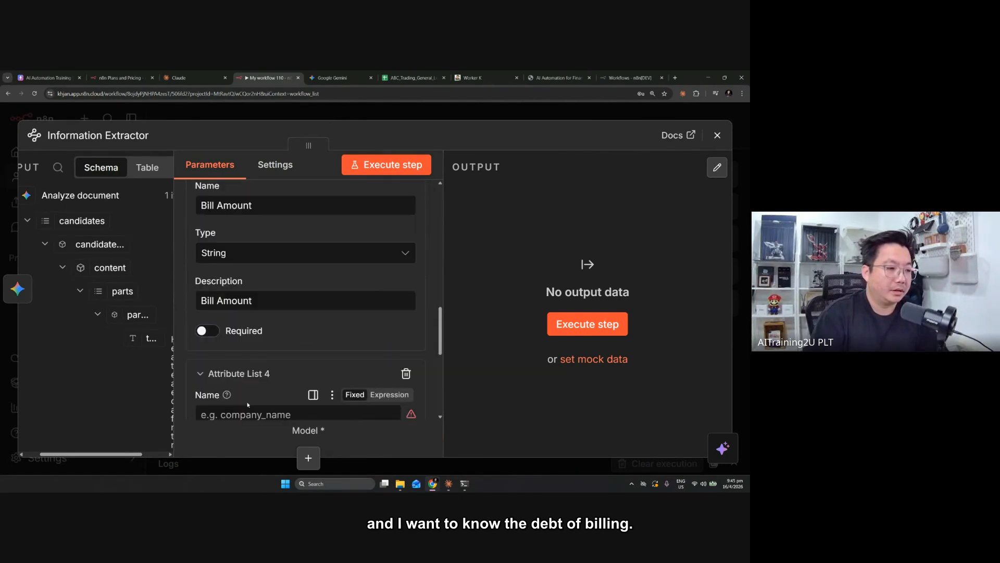
{"action": "left_click_drag", "start_coordinate": [441, 345], "coordinate": [440, 379]}
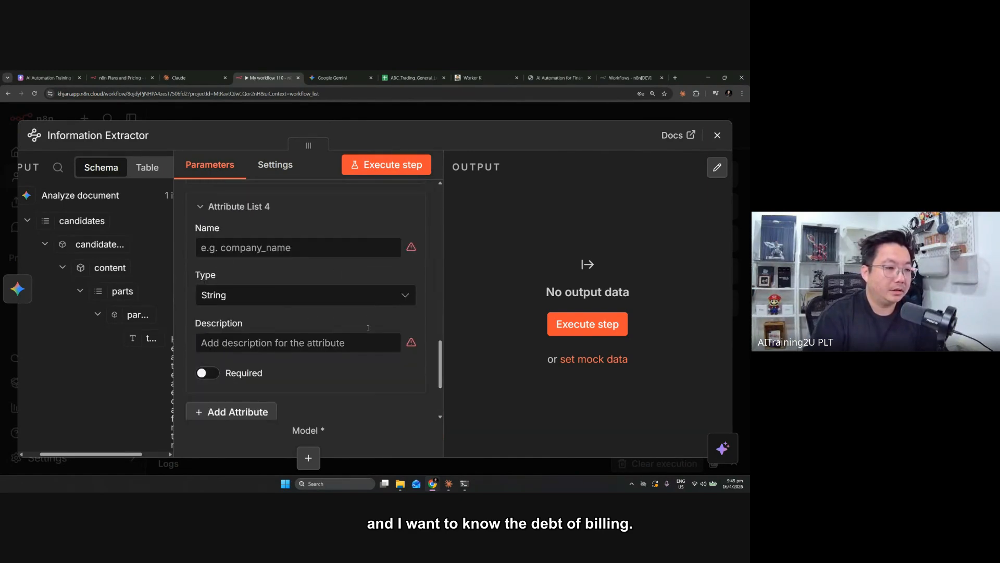
{"action": "left_click", "coordinate": [235, 249]}
{"action": "type", "text": "Date of Billi"}
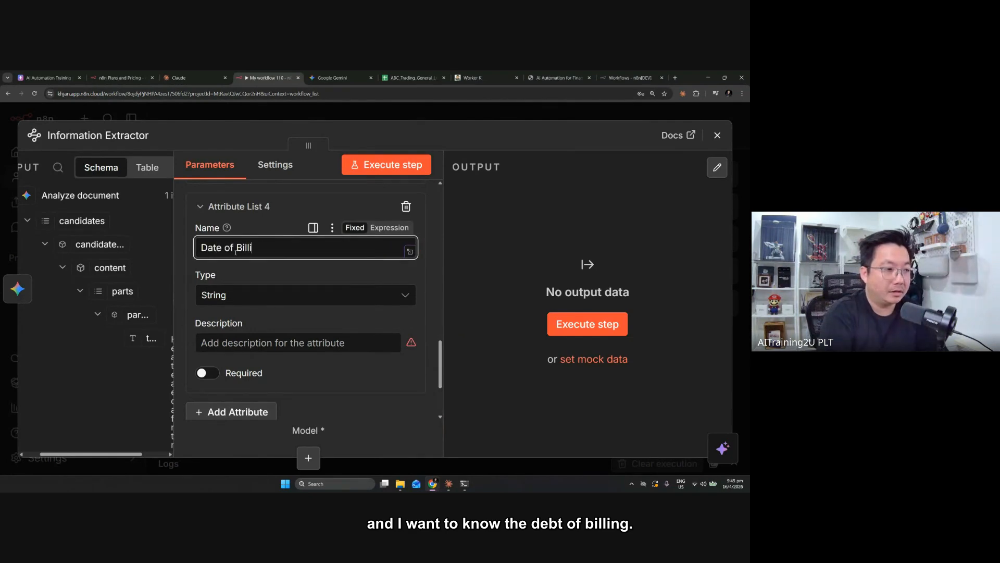
{"action": "type", "text": "ng"}
{"action": "key", "text": "ctrl+a"}
{"action": "key", "text": "ctrl+c"}
{"action": "left_click", "coordinate": [252, 342]}
{"action": "key", "text": "ctrl+v"}
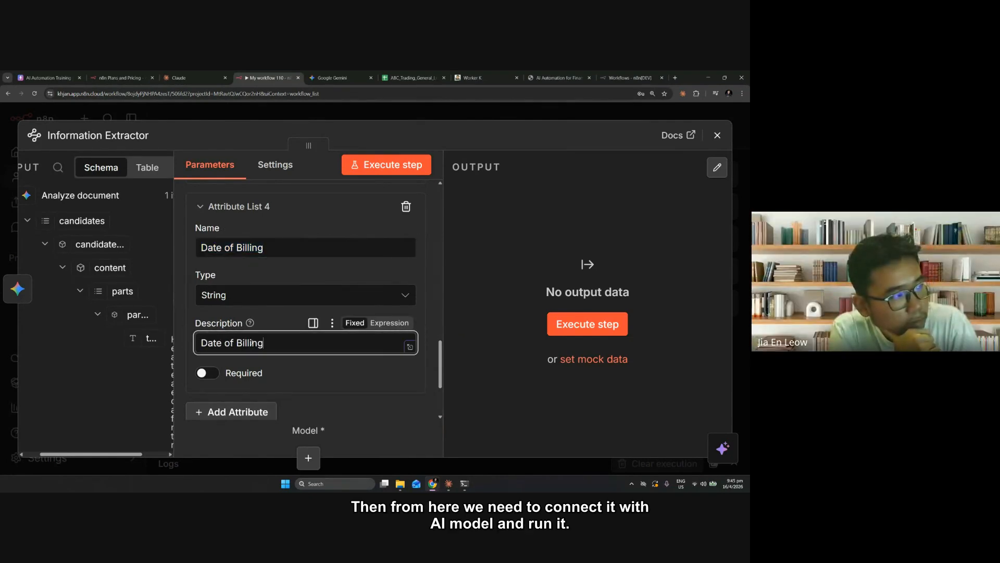
Close the Information Extractor settings and attach an OpenAI Chat Model to its Model input
{"action": "key", "text": "ctrl+minus"}
{"action": "key", "text": "ctrl+minus"}
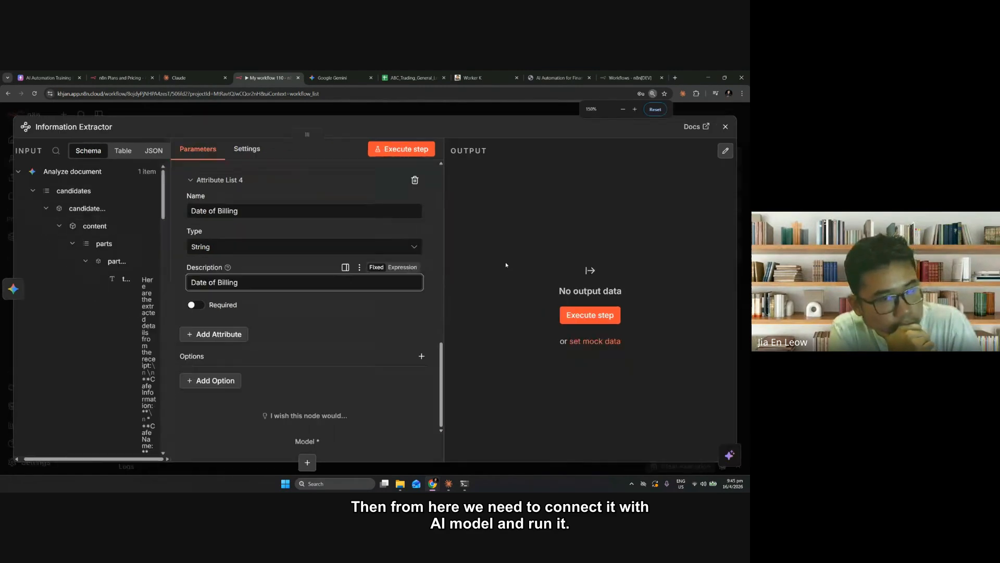
{"action": "key", "text": "ctrl+minus"}
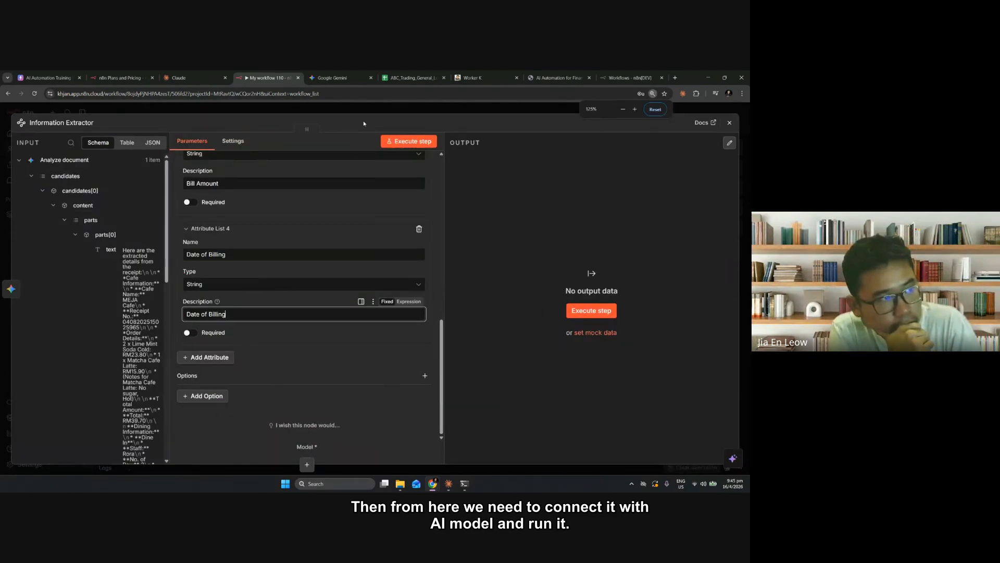
{"action": "key", "text": "Escape"}
{"action": "left_click", "coordinate": [476, 348]}
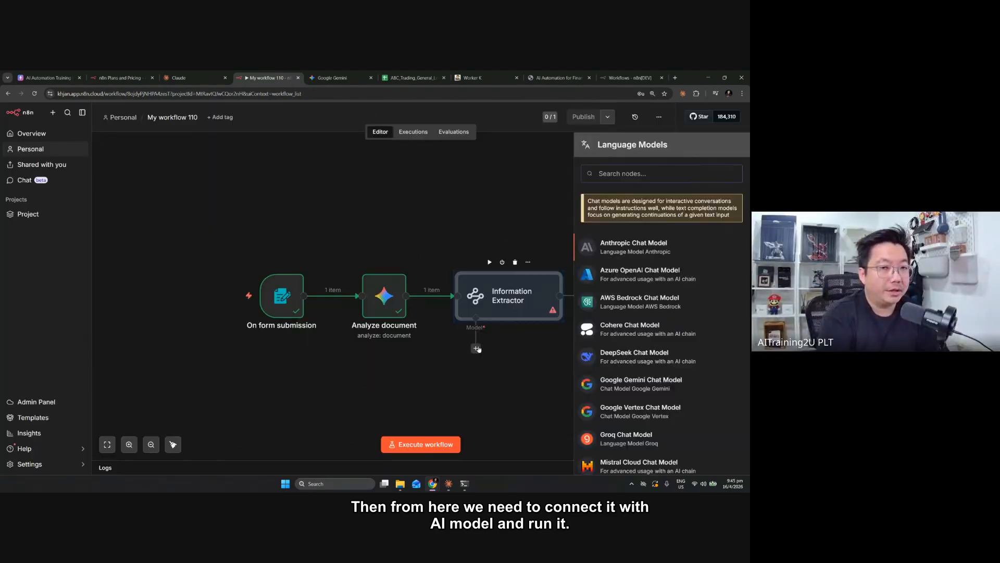
{"action": "type", "text": "open"}
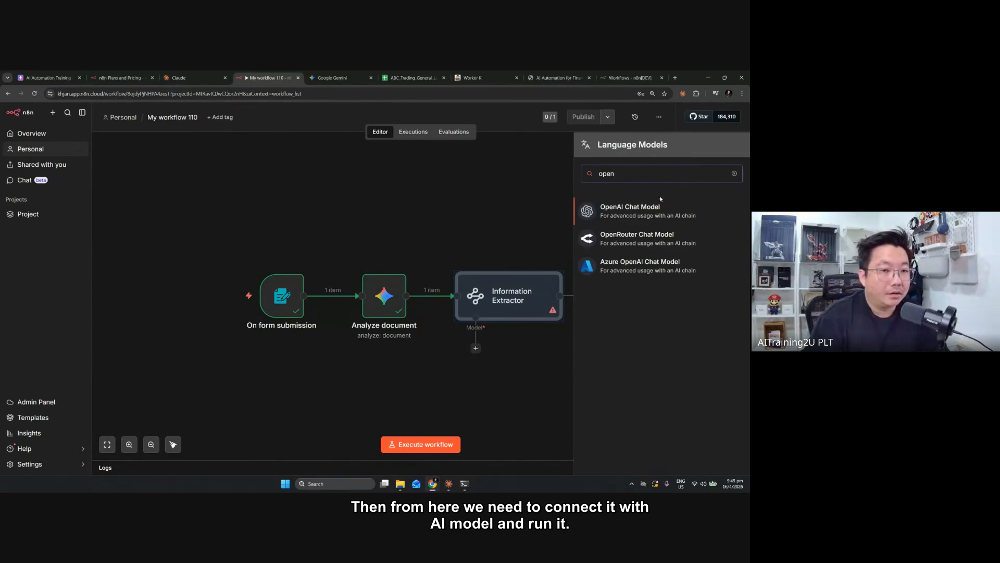
{"action": "key", "text": "Return"}
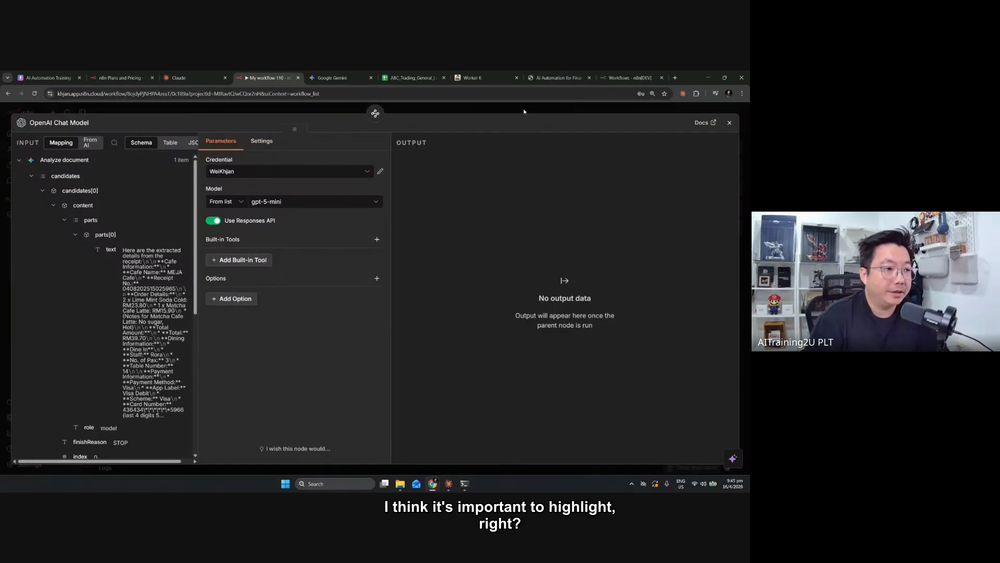
Close the OpenAI Chat Model settings and execute the Information Extractor node
{"action": "key", "text": "Escape"}
{"action": "left_click", "coordinate": [489, 262]}
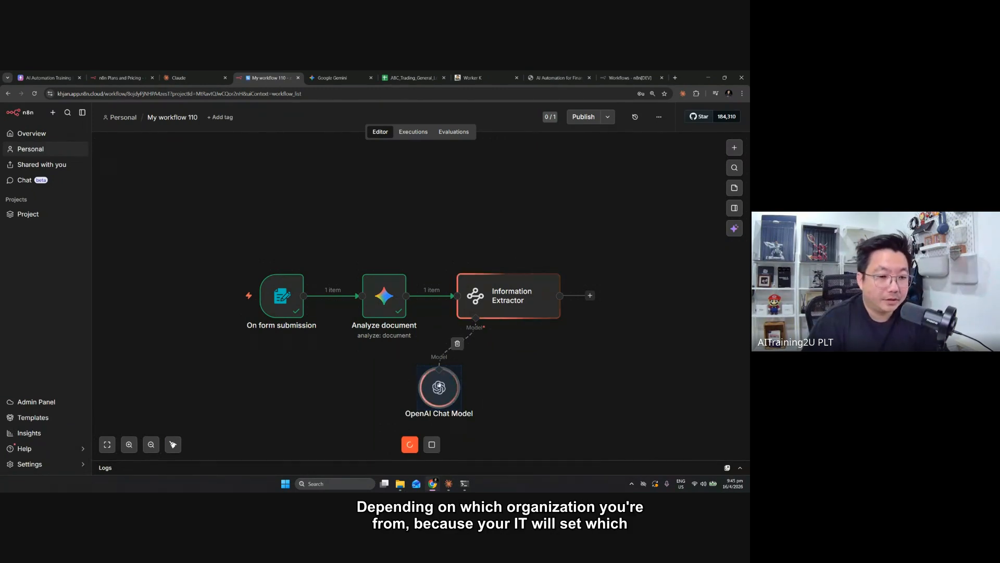
{"action": "scroll", "coordinate": [562, 265], "scroll_direction": "down", "scroll_amount": 1}
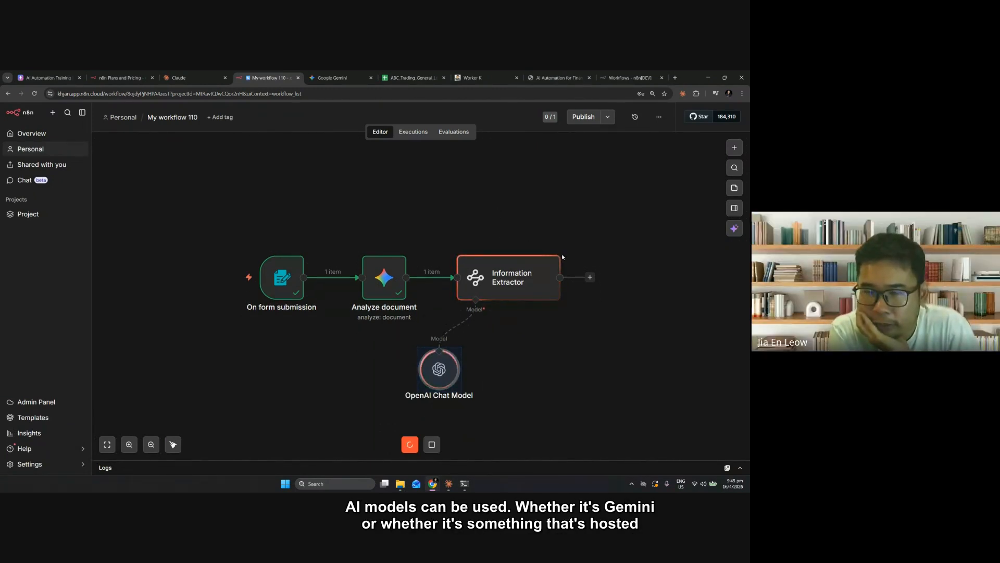
{"action": "scroll", "coordinate": [553, 268], "scroll_direction": "up", "scroll_amount": 1}
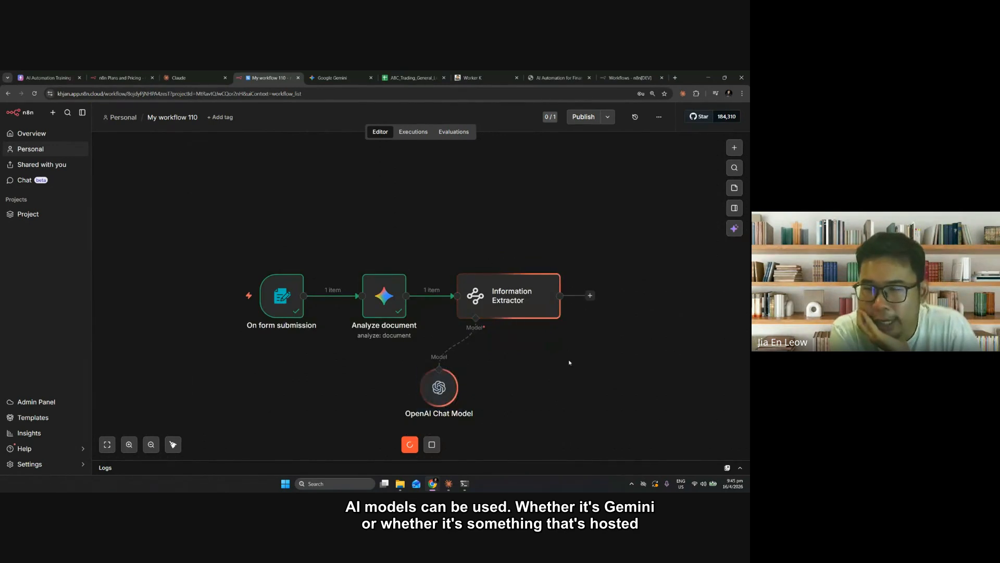
{"action": "left_click", "coordinate": [107, 446]}
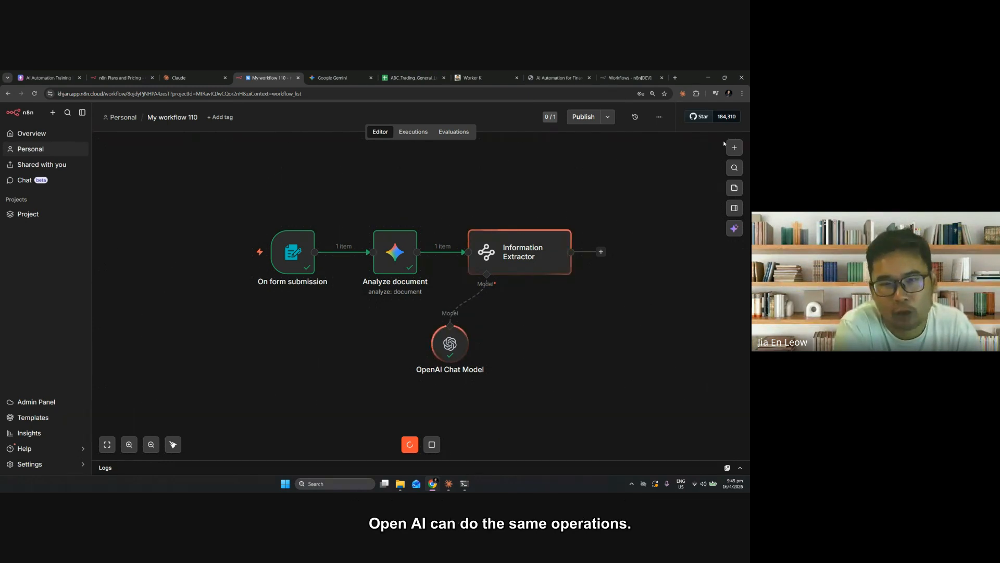
{"action": "left_click", "coordinate": [734, 148]}
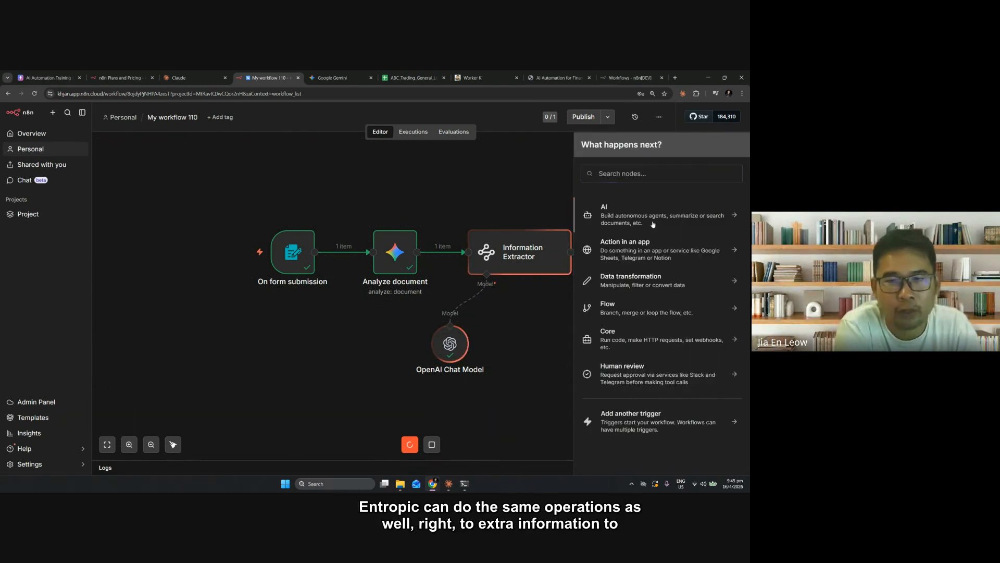
{"action": "left_click", "coordinate": [680, 222]}
{"action": "left_click", "coordinate": [586, 148]}
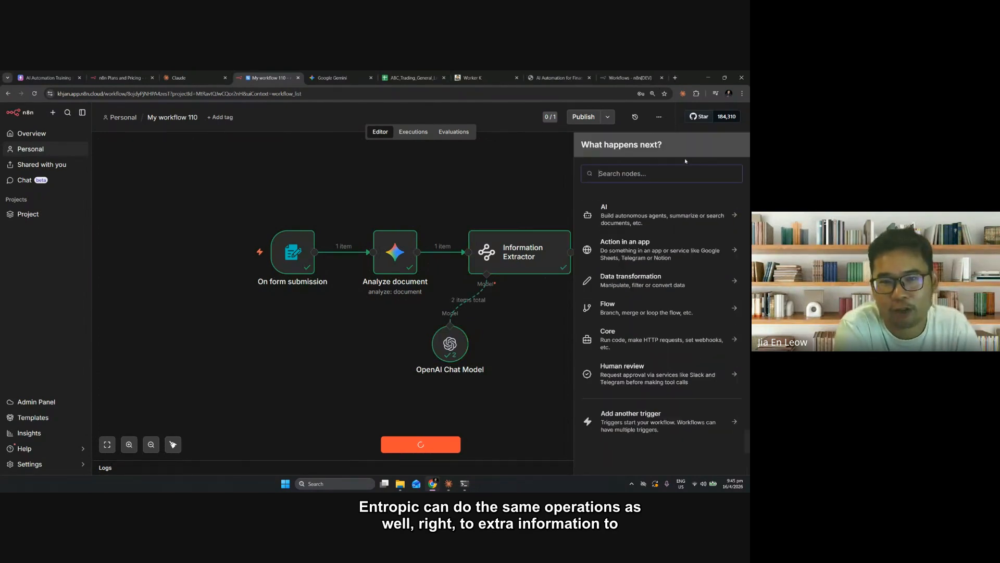
{"action": "left_click", "coordinate": [521, 195]}
{"action": "left_click", "coordinate": [735, 150]}
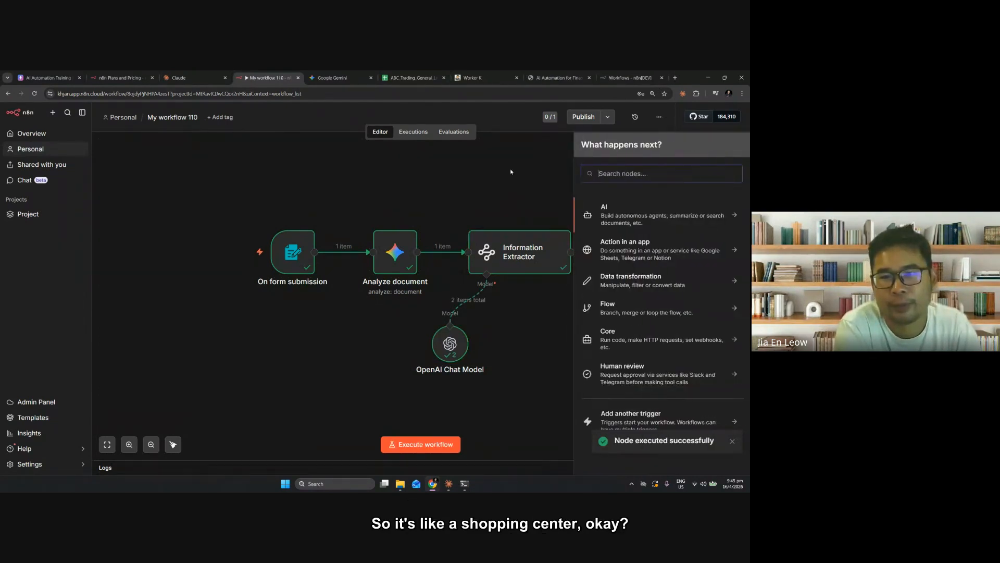
{"action": "left_click", "coordinate": [511, 172]}
Disconnect the OpenAI Chat Model from the Information Extractor and examine the language models available for its Model input
{"action": "left_click", "coordinate": [470, 300]}
{"action": "left_click", "coordinate": [486, 305]}
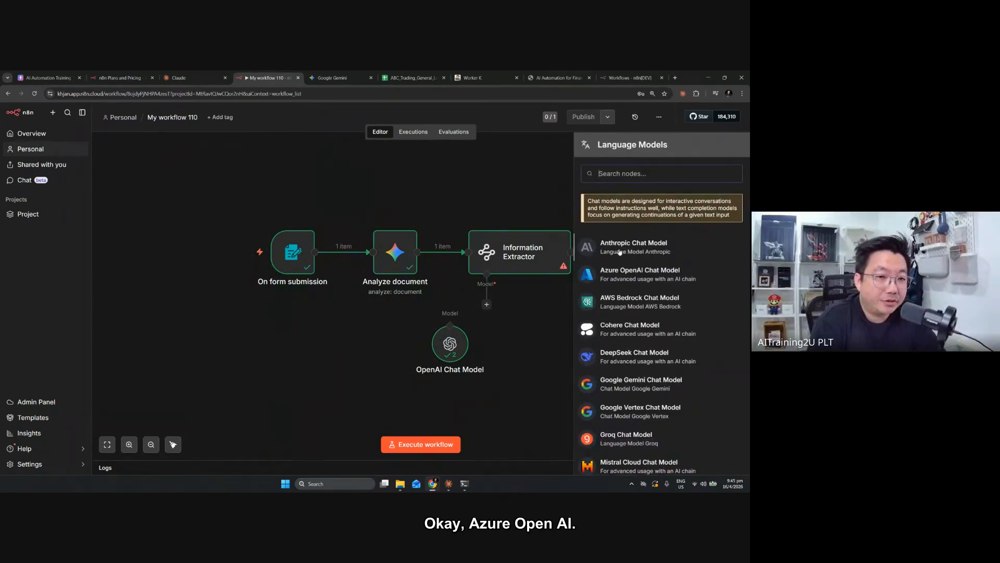
{"action": "key", "text": "ctrl+plus"}
{"action": "key", "text": "ctrl+plus"}
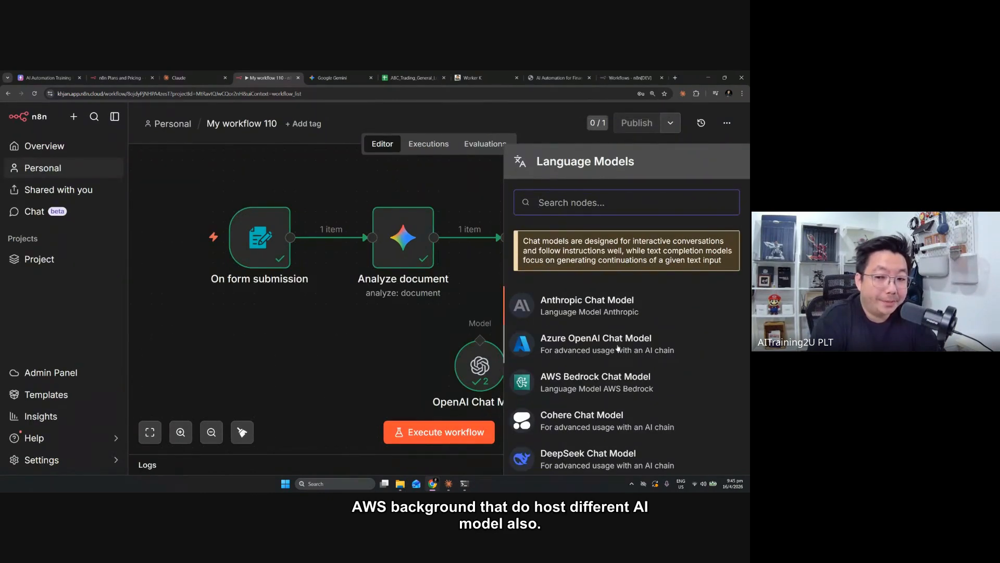
{"action": "scroll", "coordinate": [566, 345], "scroll_direction": "down", "scroll_amount": 1}
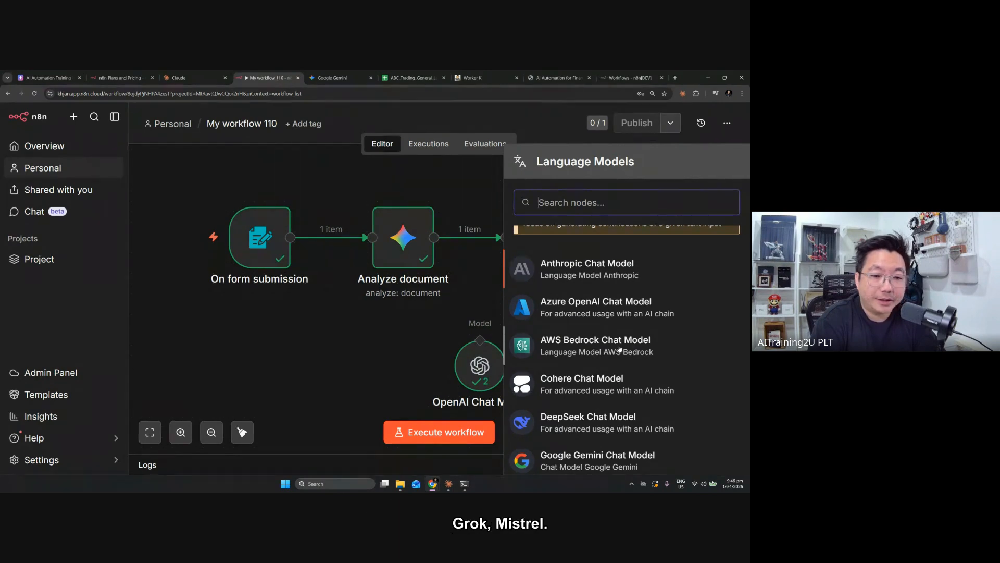
{"action": "scroll", "coordinate": [619, 349], "scroll_direction": "down", "scroll_amount": 4}
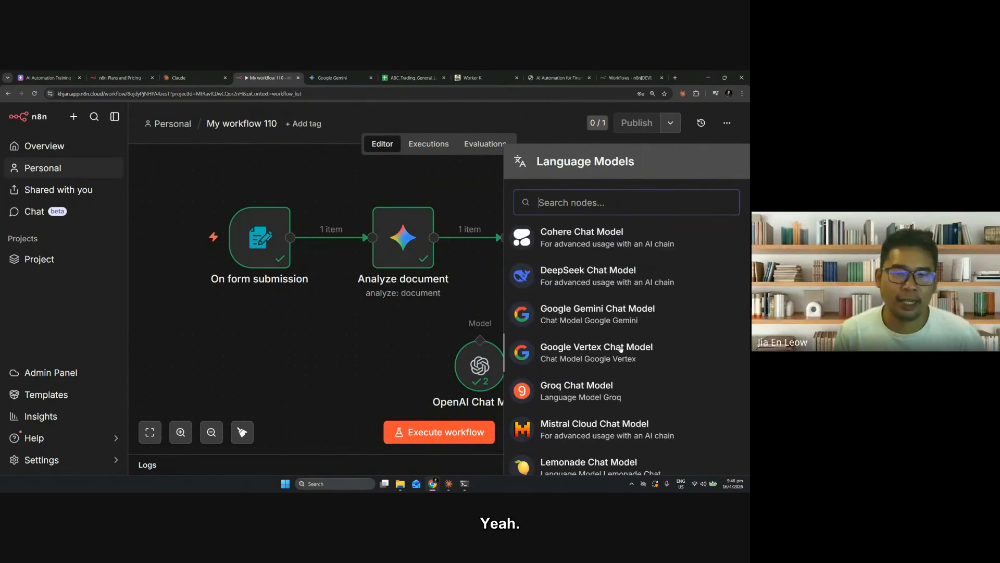
{"action": "scroll", "coordinate": [620, 348], "scroll_direction": "down", "scroll_amount": 2}
{"action": "scroll", "coordinate": [621, 350], "scroll_direction": "down", "scroll_amount": 4}
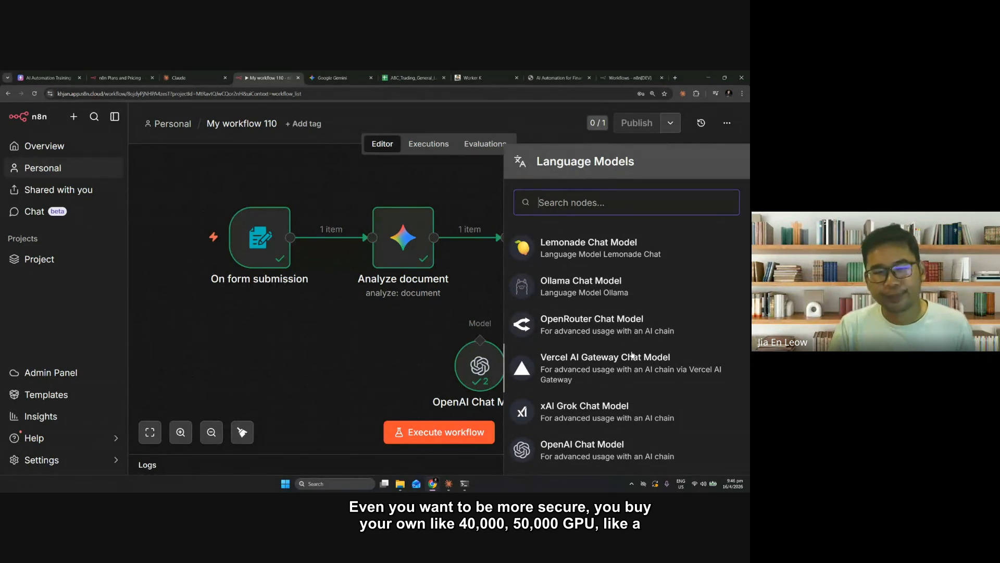
{"action": "scroll", "coordinate": [633, 355], "scroll_direction": "up", "scroll_amount": 2}
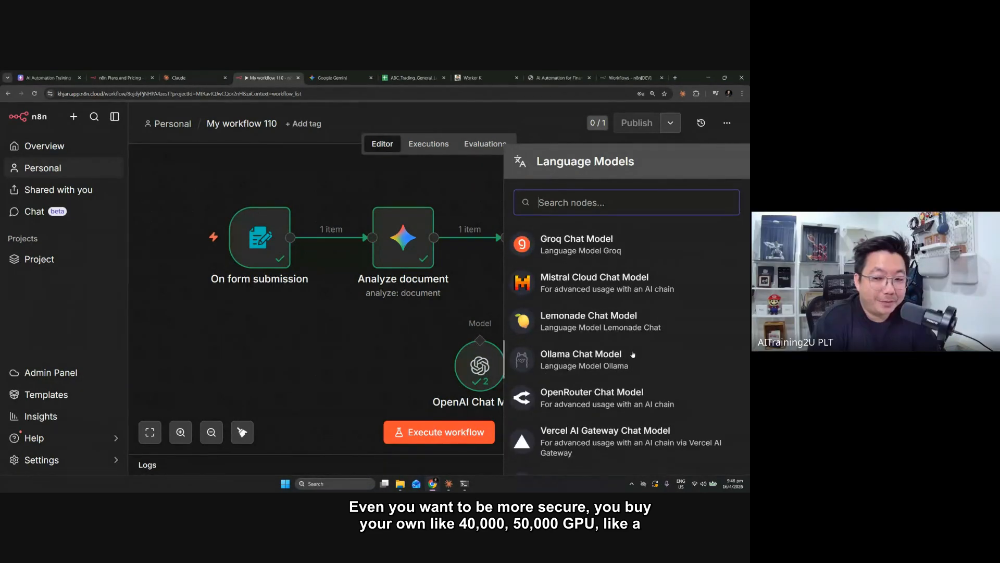
{"action": "scroll", "coordinate": [633, 354], "scroll_direction": "up", "scroll_amount": 2}
{"action": "scroll", "coordinate": [636, 356], "scroll_direction": "down", "scroll_amount": 4}
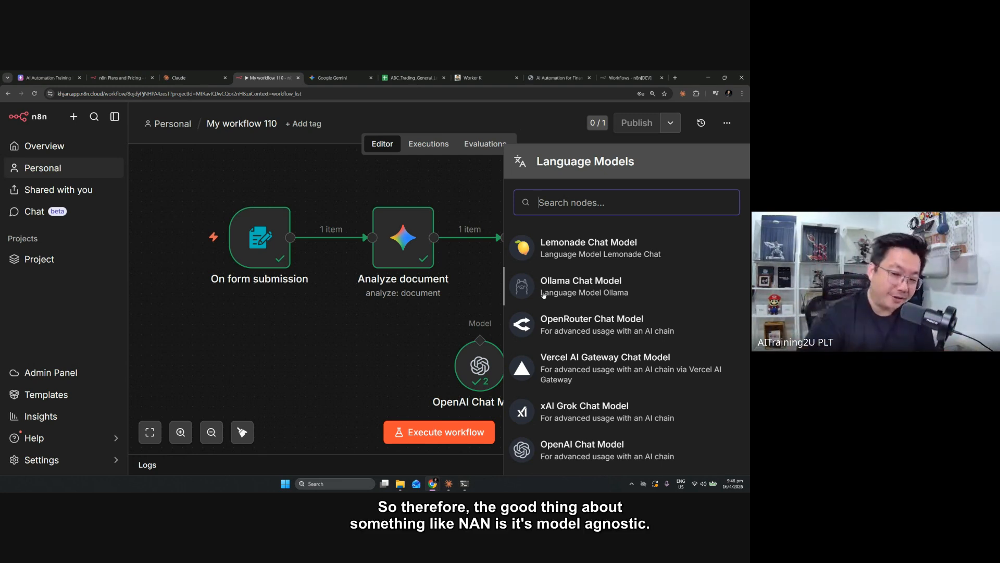
{"action": "scroll", "coordinate": [543, 295], "scroll_direction": "down", "scroll_amount": 5}
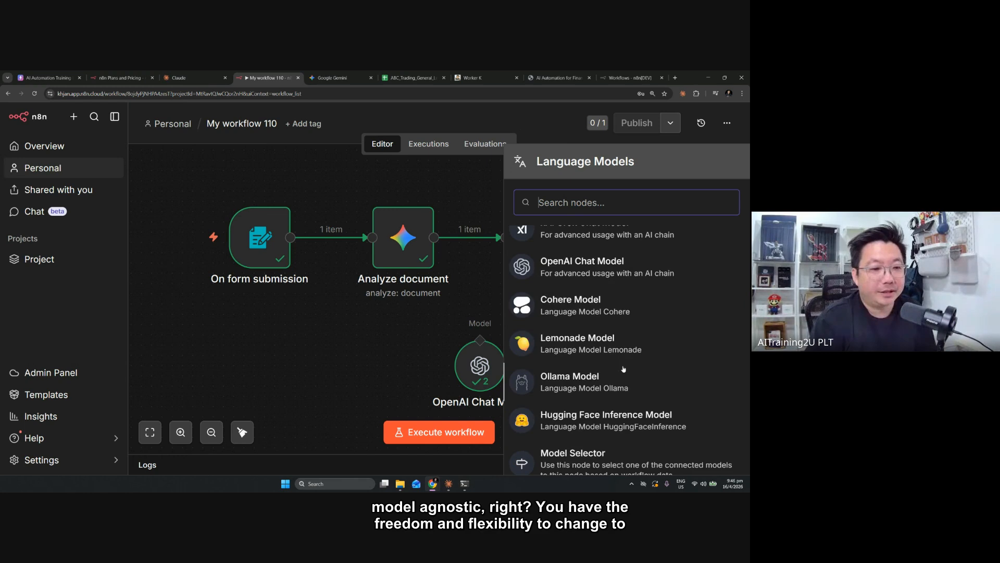
{"action": "scroll", "coordinate": [619, 356], "scroll_direction": "up", "scroll_amount": 8}
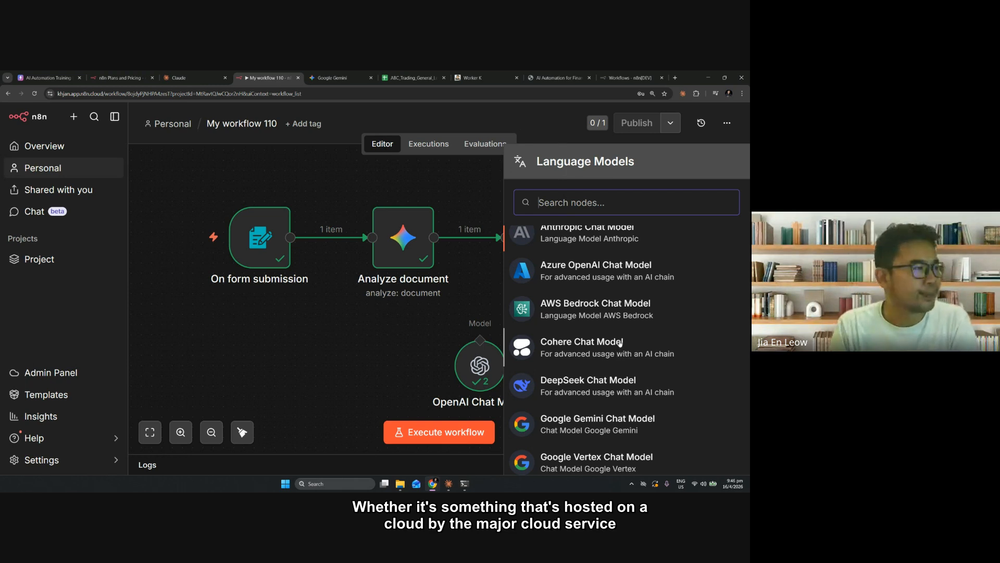
Close the language model list and reconnect the Information Extractor's Model input to the OpenAI Chat Model
{"action": "left_click", "coordinate": [376, 351]}
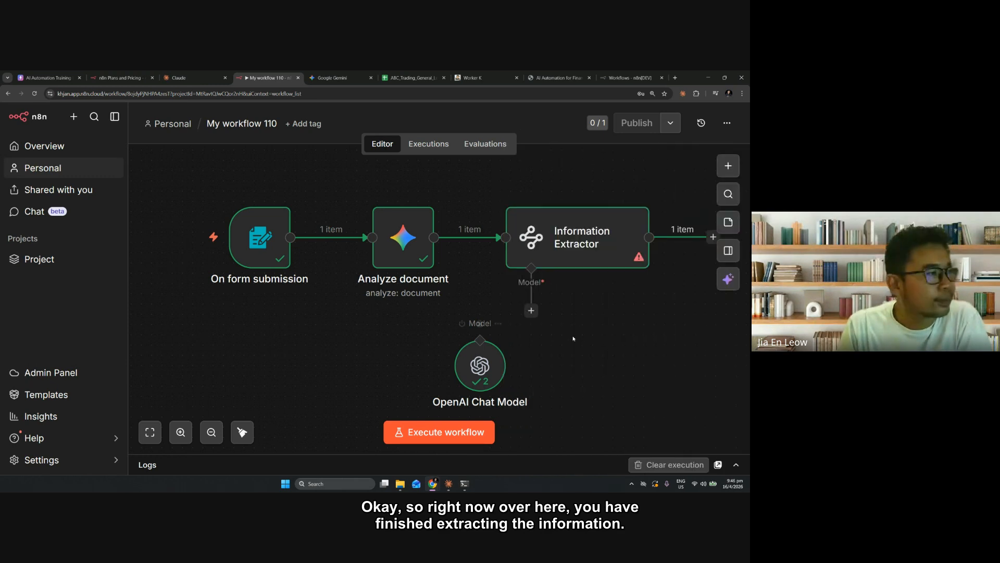
{"action": "left_click_drag", "start_coordinate": [531, 310], "coordinate": [480, 340]}
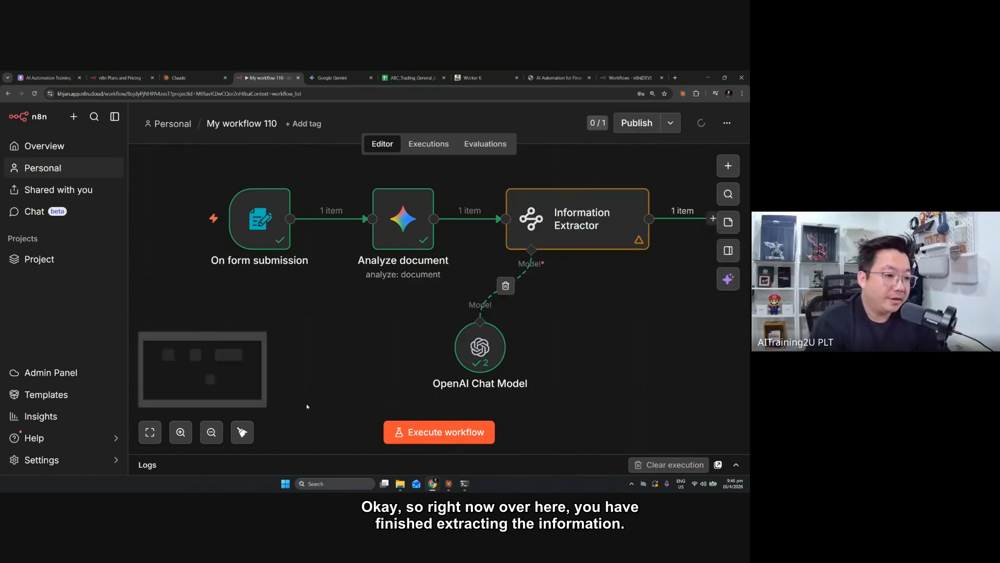
Open the Information Extractor and examine the extracted Supplier Name, Bill Amount and Date of Billing values in its output
{"action": "left_click", "coordinate": [210, 434]}
{"action": "left_click", "coordinate": [210, 434]}
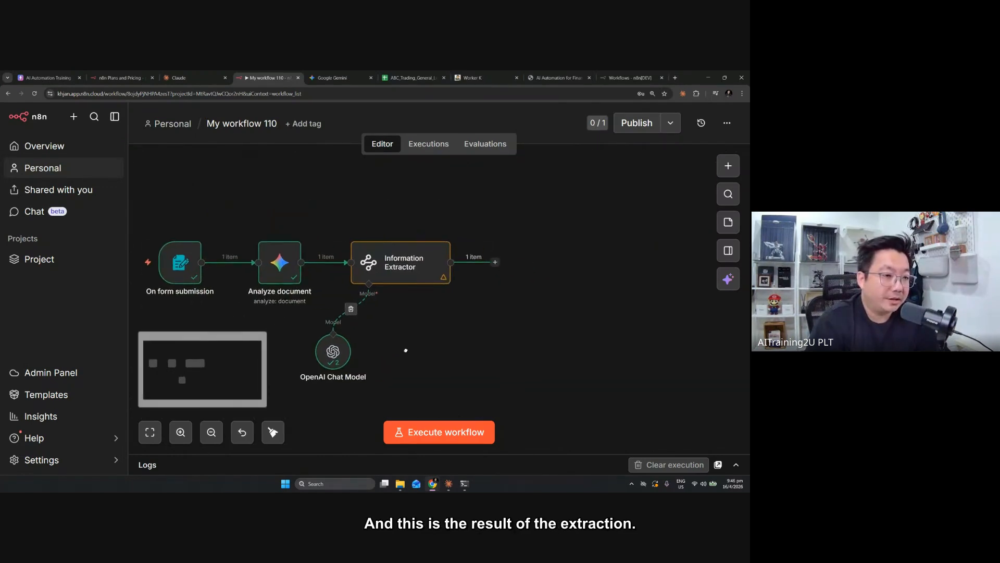
{"action": "double_click", "coordinate": [420, 252]}
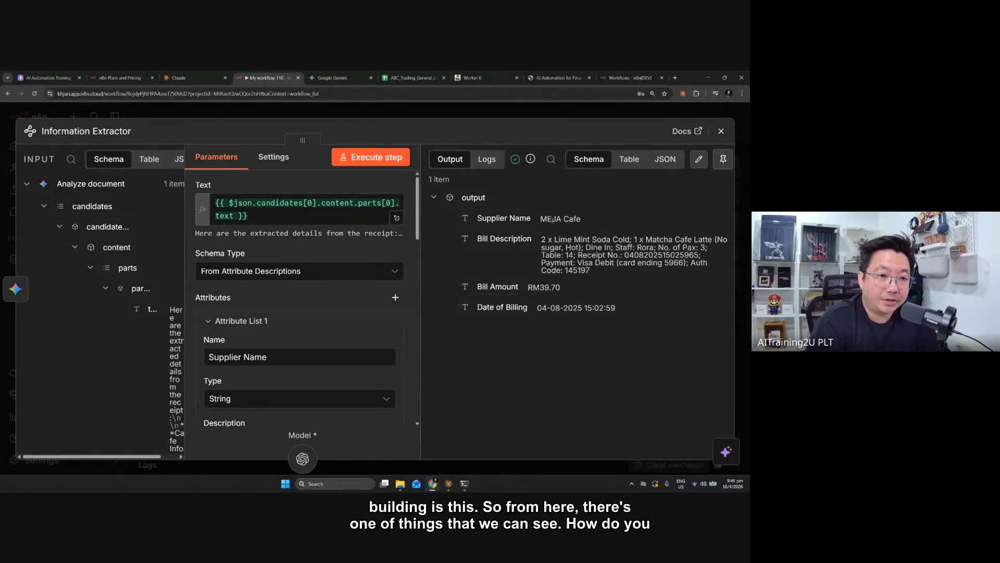
{"action": "double_click", "coordinate": [551, 219]}
{"action": "left_click", "coordinate": [526, 290]}
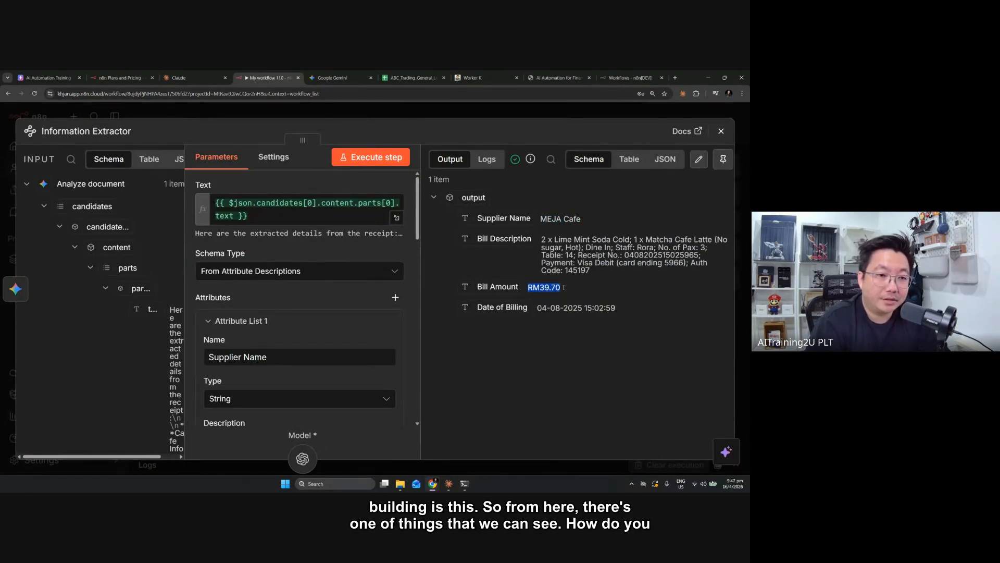
{"action": "left_click_drag", "start_coordinate": [542, 307], "coordinate": [621, 311]}
{"action": "double_click", "coordinate": [572, 308]}
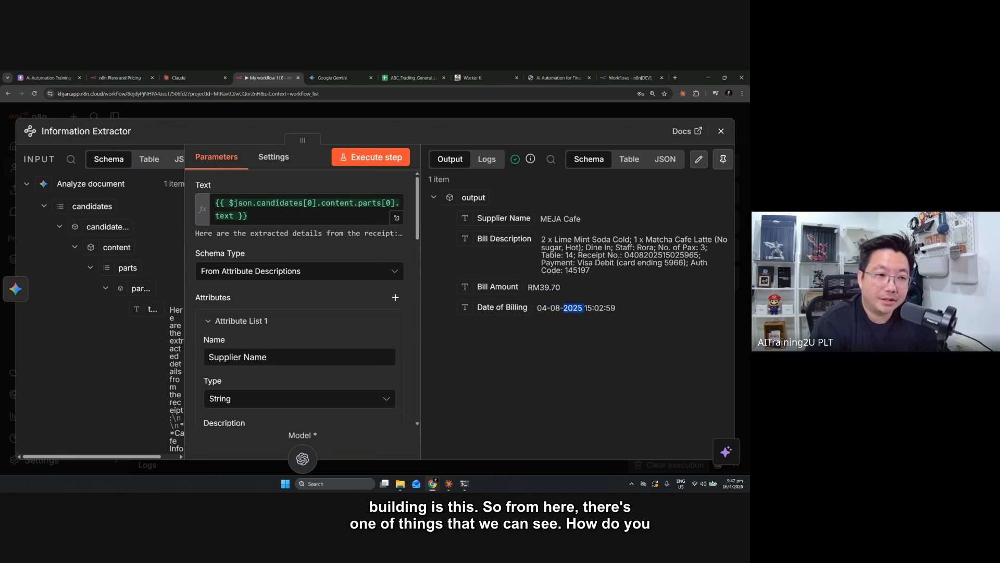
Set the attribute descriptions to "Date of Billing (format: dd/mm/yyyy)" and "Bill Description (less than 10 words)"
{"action": "scroll", "coordinate": [374, 291], "scroll_direction": "down", "scroll_amount": 10}
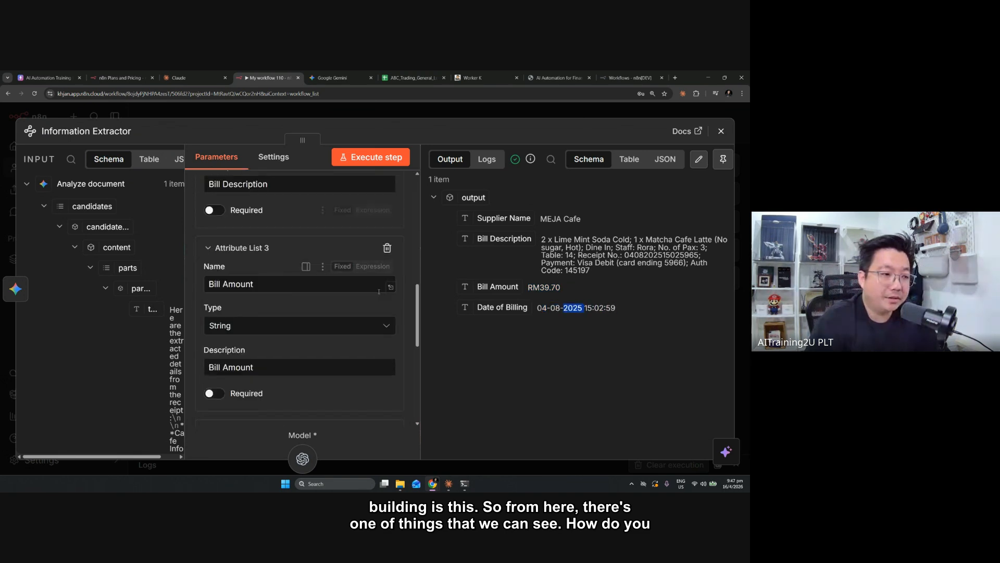
{"action": "scroll", "coordinate": [379, 291], "scroll_direction": "down", "scroll_amount": 1}
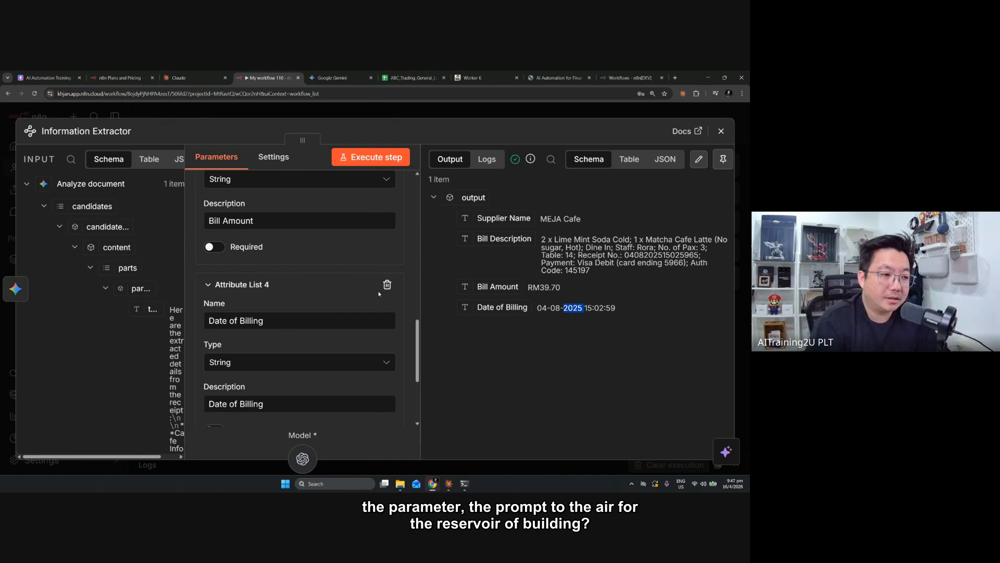
{"action": "left_click", "coordinate": [265, 407]}
{"action": "scroll", "coordinate": [281, 404], "scroll_direction": "down", "scroll_amount": 1}
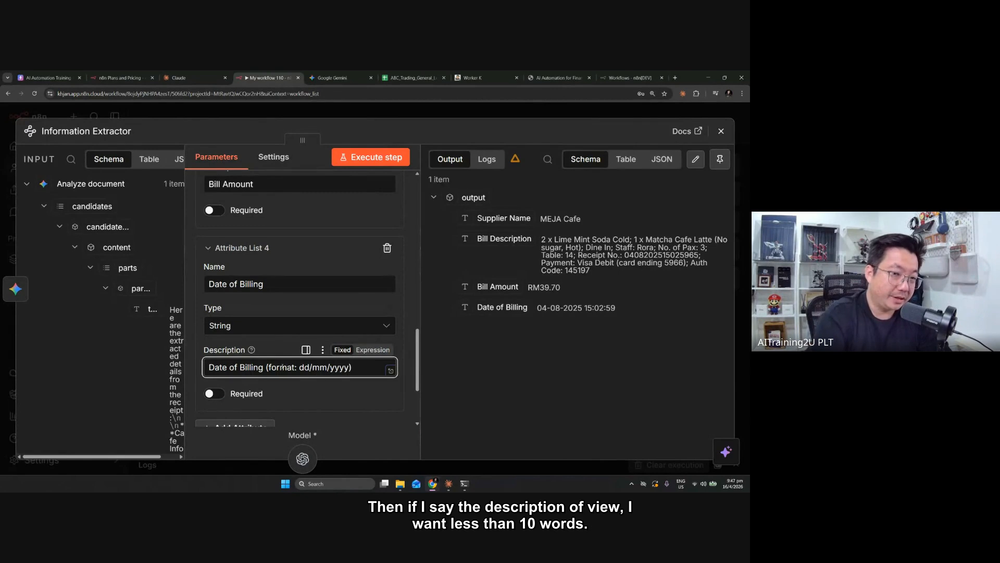
{"action": "scroll", "coordinate": [282, 367], "scroll_direction": "up", "scroll_amount": 5}
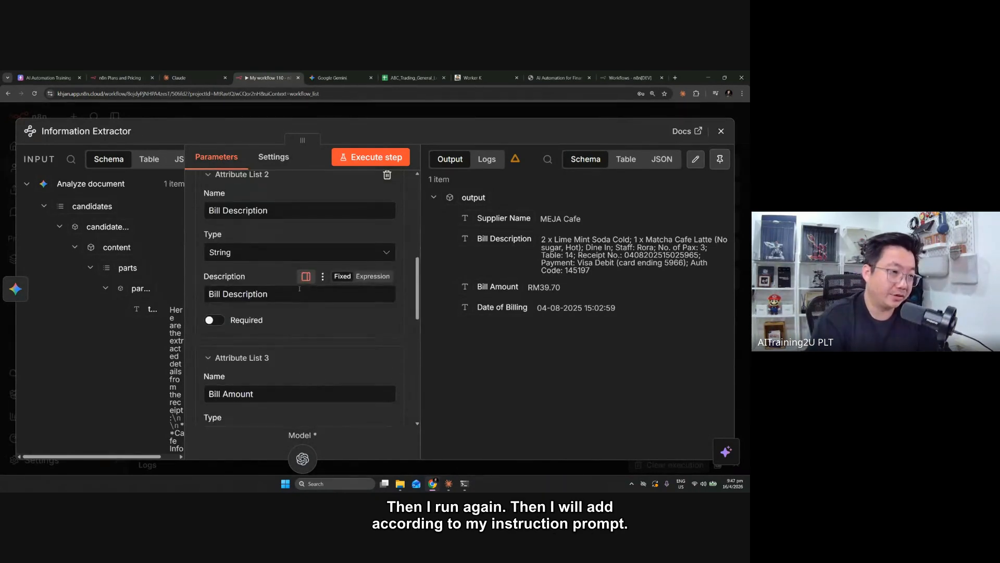
{"action": "left_click", "coordinate": [300, 289]}
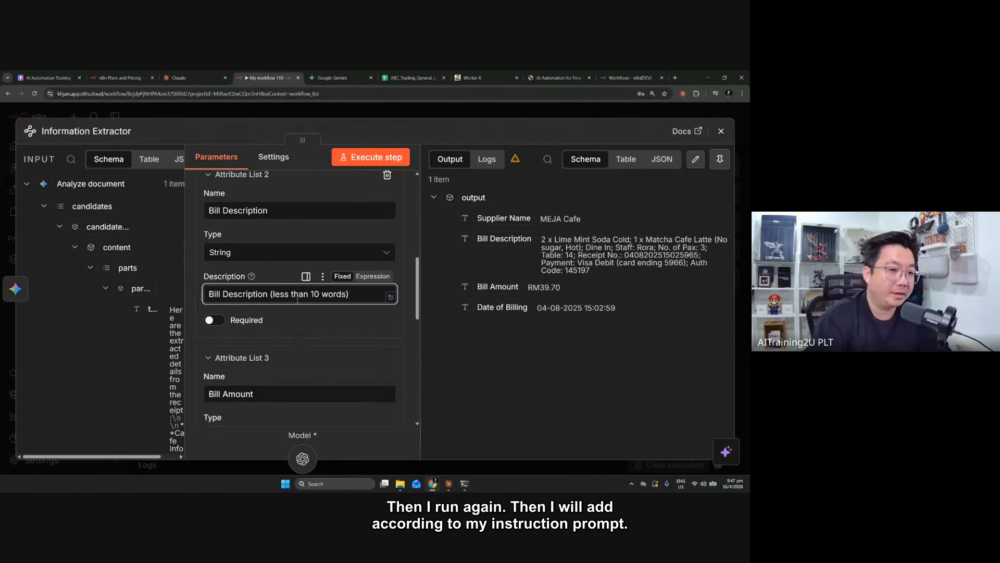
Execute the Information Extractor again and check its Date of Billing and Bill Description output before closing the node
{"action": "left_click", "coordinate": [385, 160]}
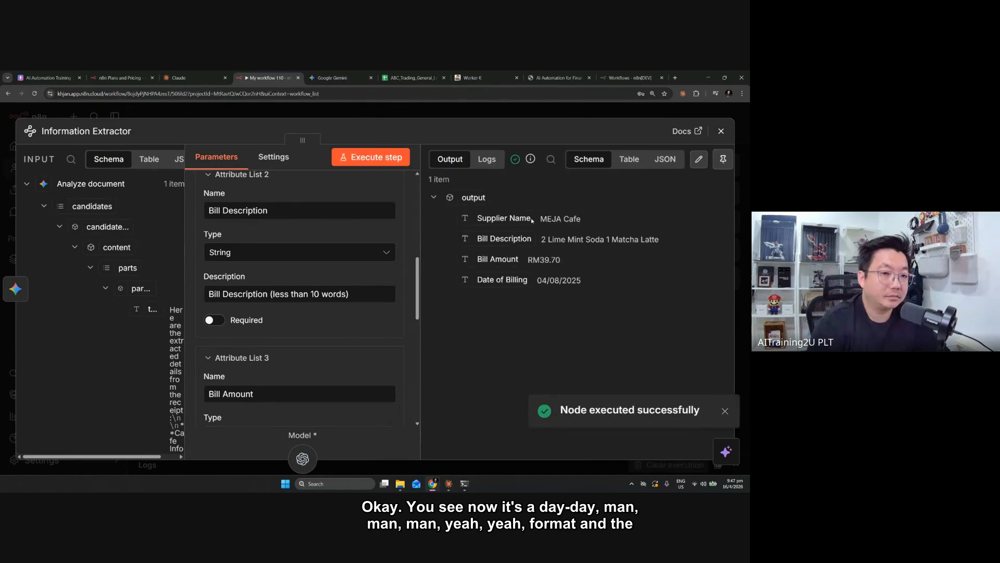
{"action": "left_click_drag", "start_coordinate": [539, 281], "coordinate": [578, 280]}
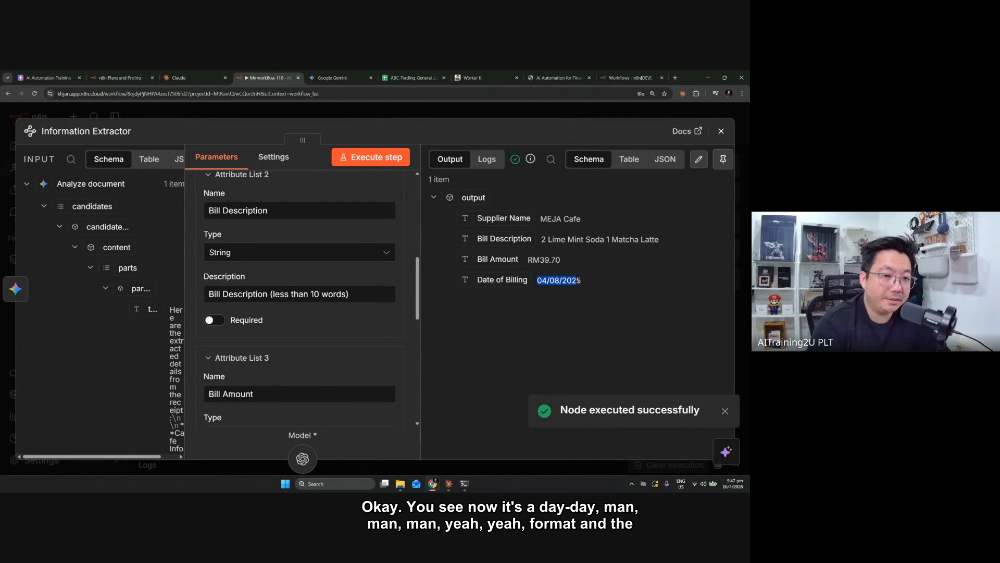
{"action": "left_click_drag", "start_coordinate": [540, 240], "coordinate": [650, 240]}
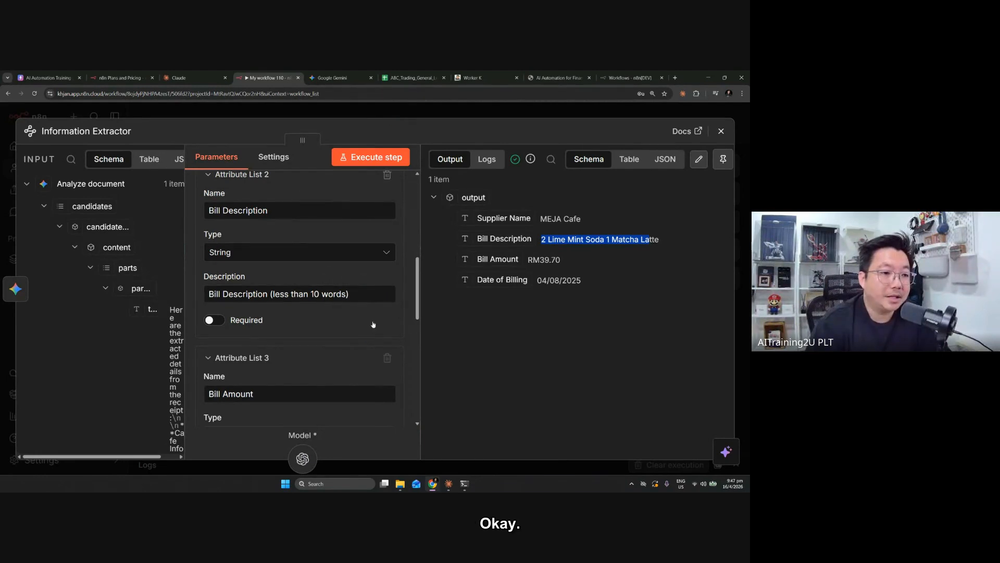
{"action": "scroll", "coordinate": [373, 317], "scroll_direction": "down", "scroll_amount": 3}
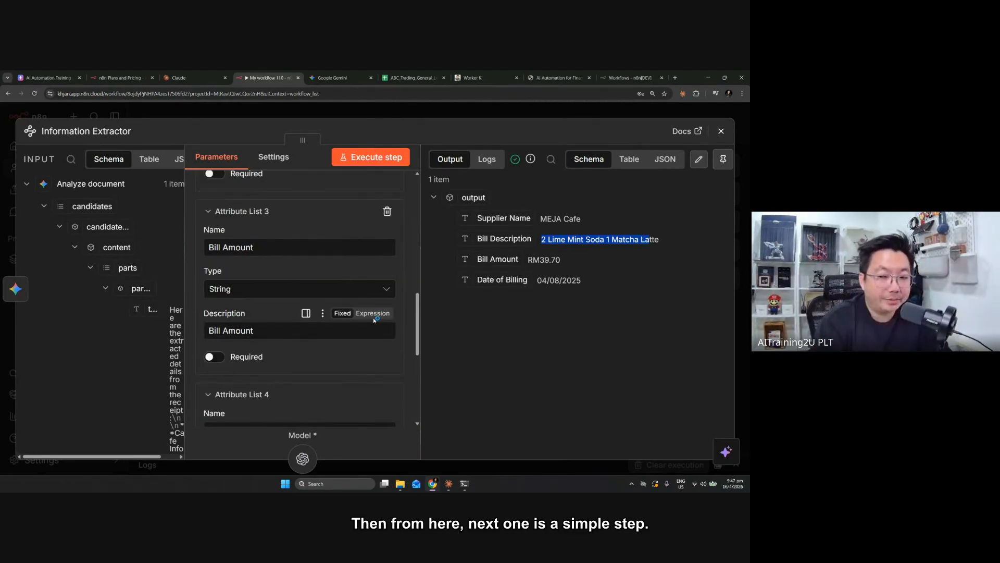
{"action": "key", "text": "Escape"}
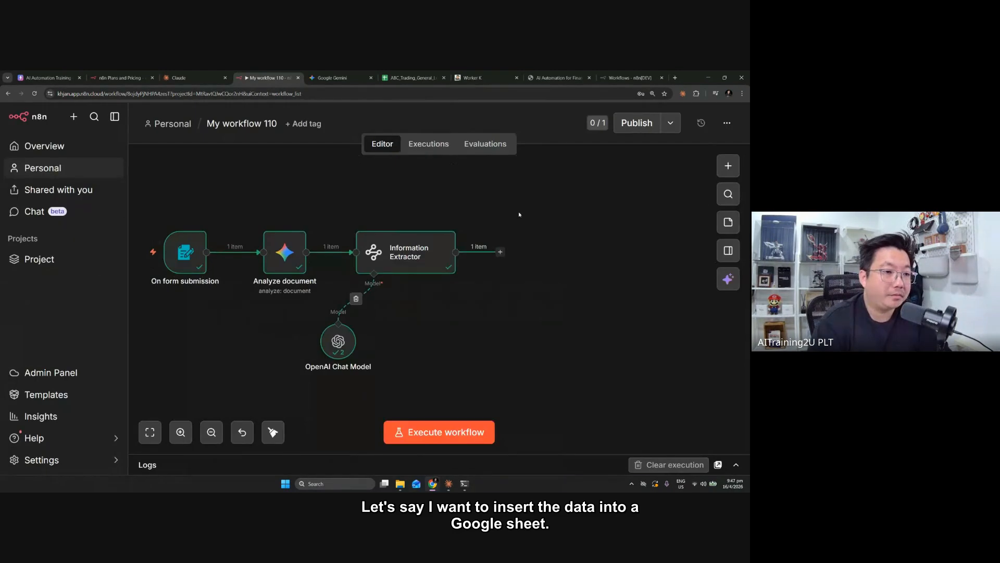
Search for "sheet" as the node following the Information Extractor and view the available Google Sheets actions
{"action": "left_click", "coordinate": [499, 252]}
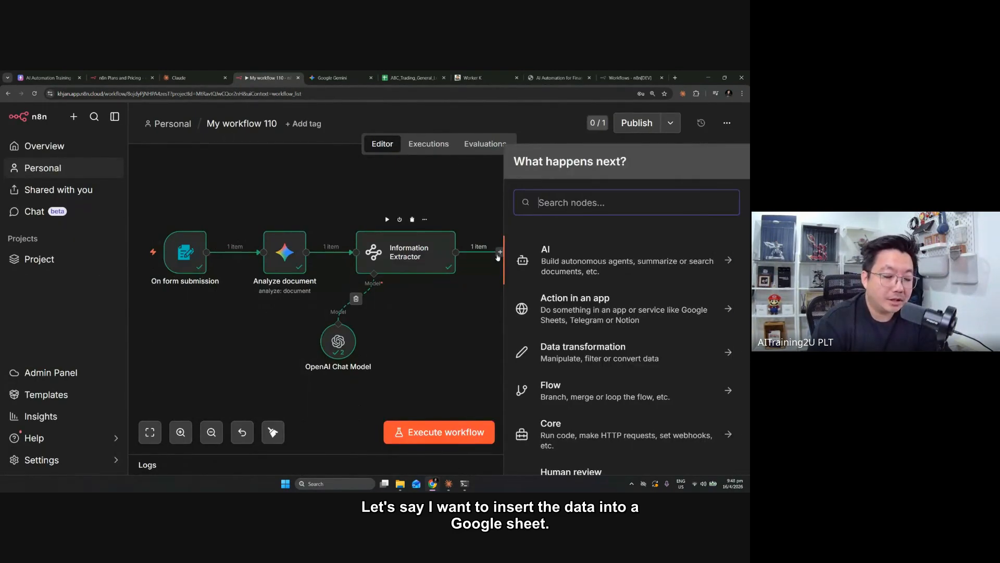
{"action": "type", "text": "sheet"}
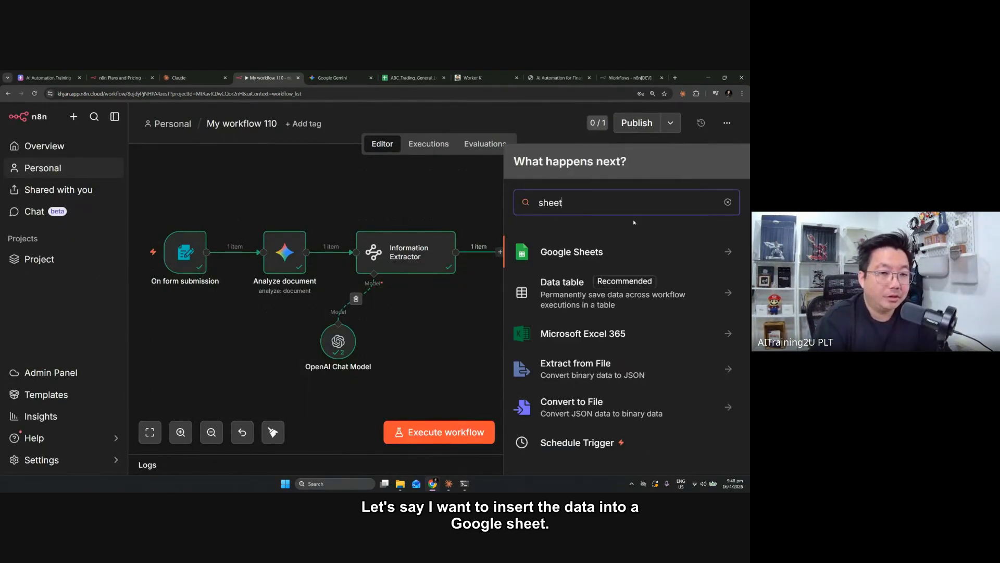
{"action": "key", "text": "Return"}
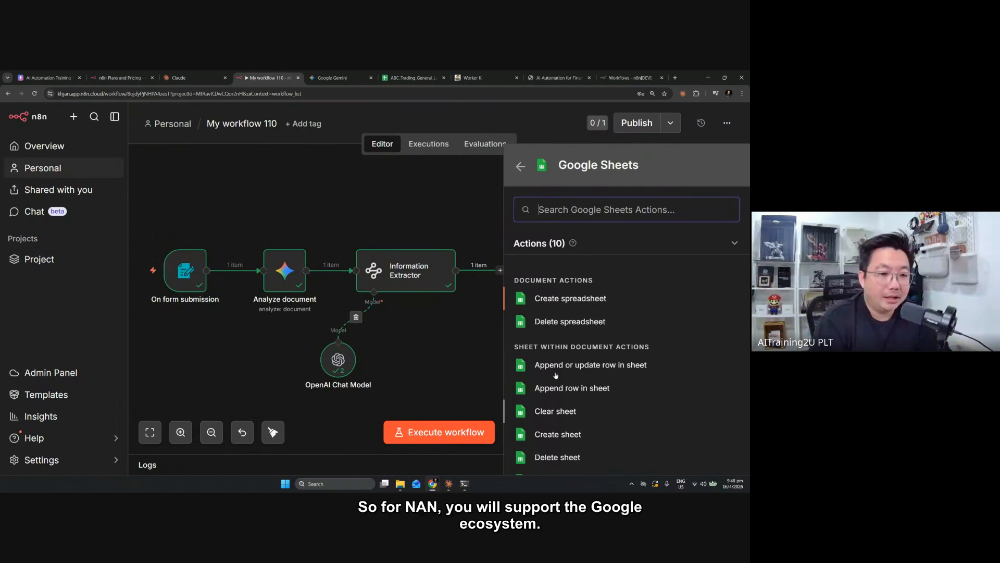
Return to the node search and look up "google" to view the available Google integrations
{"action": "left_click", "coordinate": [520, 166]}
{"action": "left_click", "coordinate": [727, 203]}
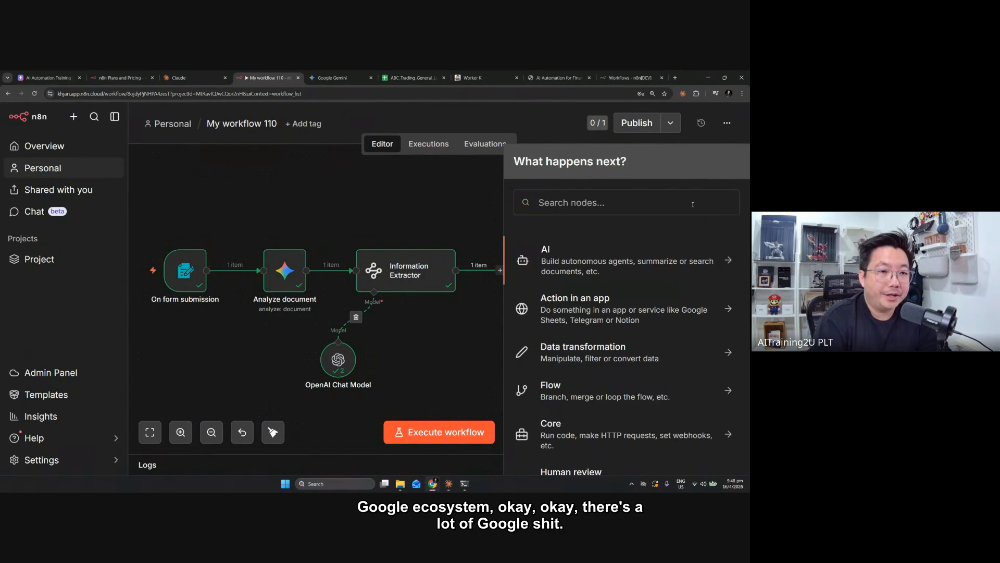
{"action": "type", "text": "sheet"}
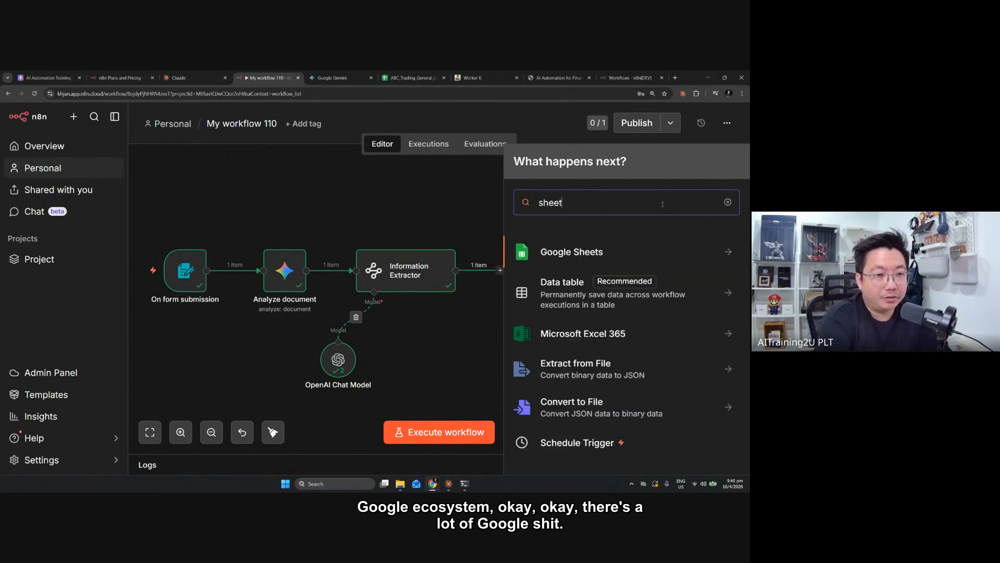
{"action": "key", "text": "BackSpace"}
{"action": "key", "text": "BackSpace"}
{"action": "key", "text": "BackSpace"}
{"action": "key", "text": "BackSpace"}
{"action": "key", "text": "BackSpace"}
{"action": "type", "text": "google"}
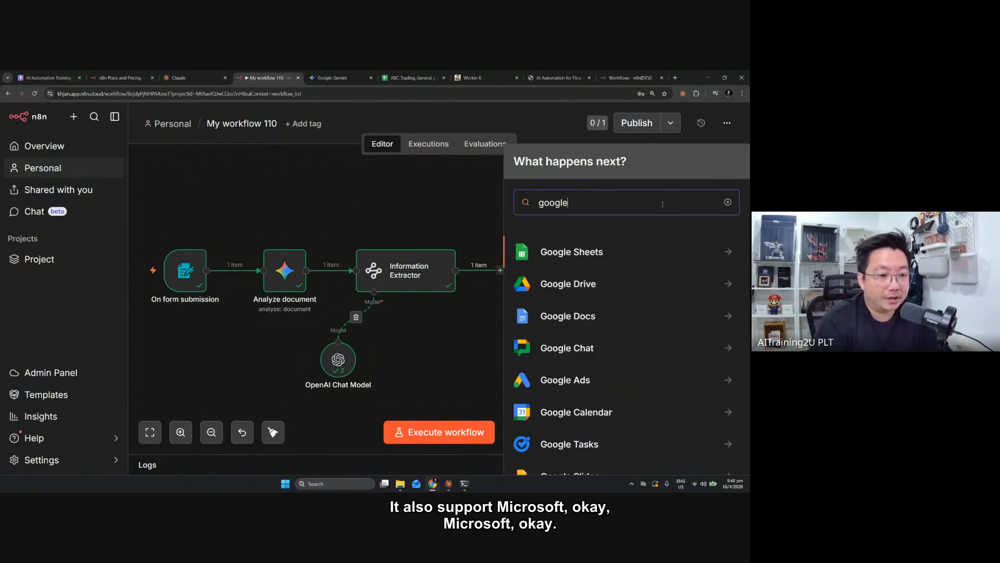
Search the nodes for "microso" and look through the available Microsoft integrations
{"action": "double_click", "coordinate": [555, 204]}
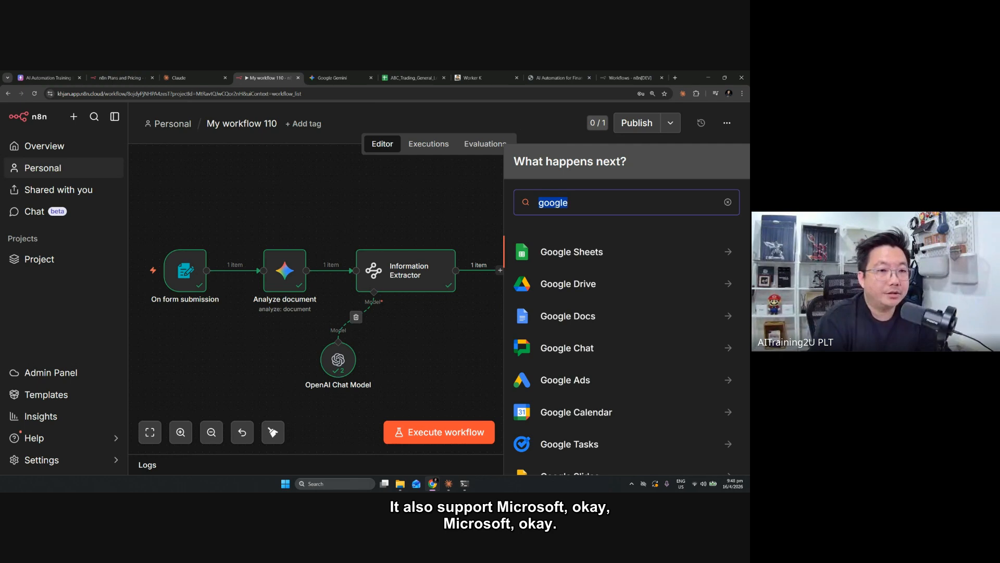
{"action": "type", "text": "microsfot"}
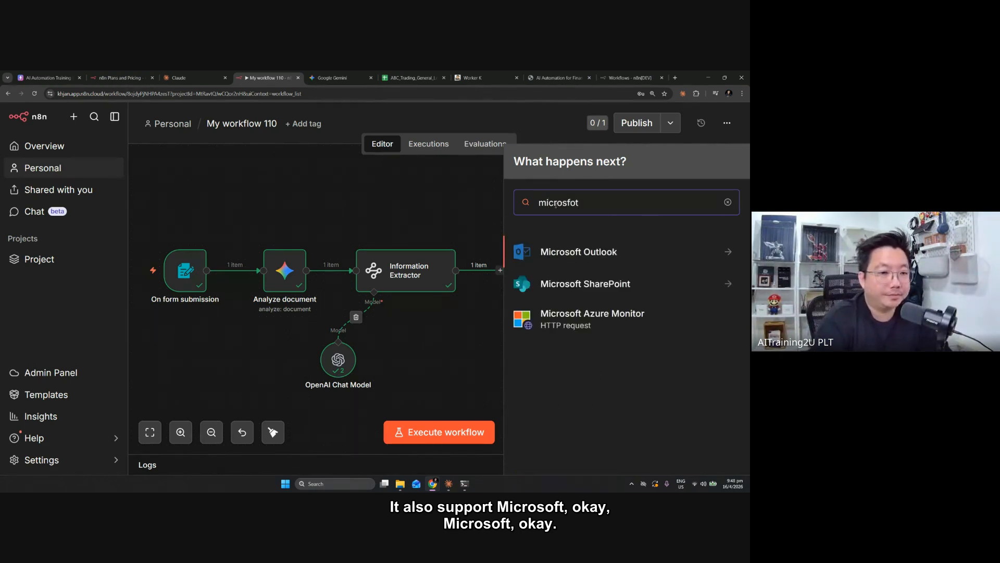
{"action": "key", "text": "BackSpace"}
{"action": "key", "text": "BackSpace"}
{"action": "key", "text": "BackSpace"}
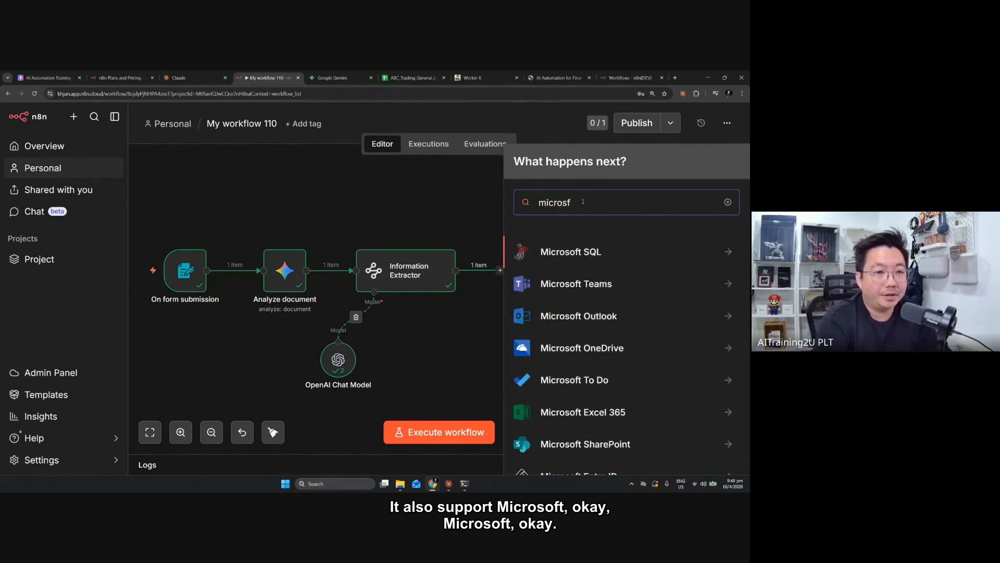
{"action": "type", "text": "o"}
{"action": "scroll", "coordinate": [595, 221], "scroll_direction": "down", "scroll_amount": 3}
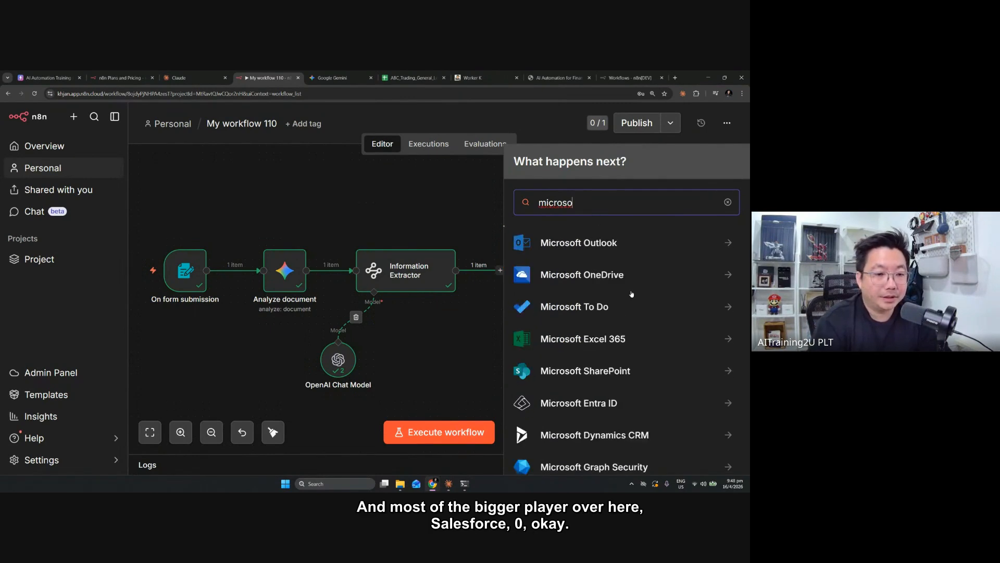
{"action": "scroll", "coordinate": [651, 223], "scroll_direction": "up", "scroll_amount": 3}
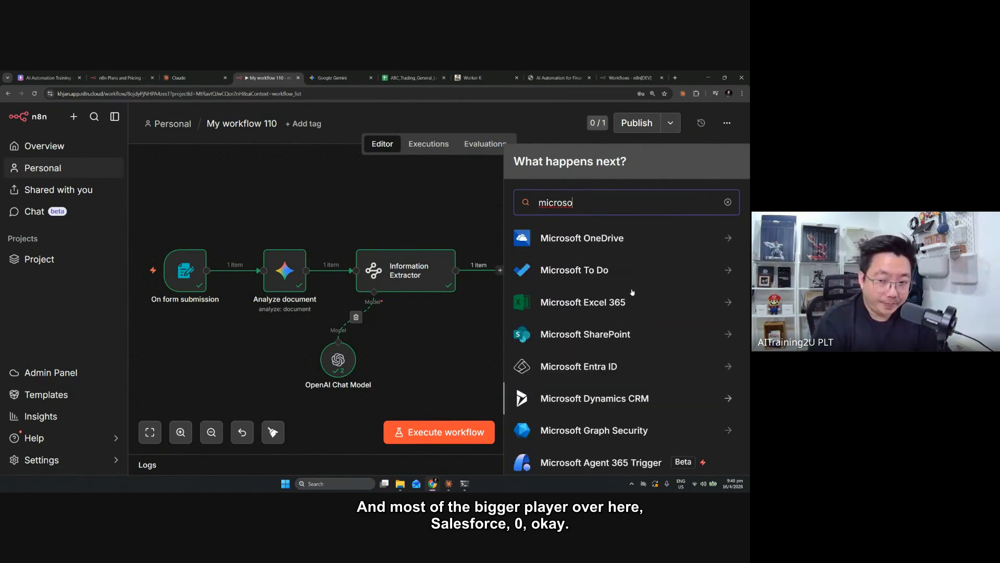
Search the nodes for "sales" and "xero" to check the Salesforce and Xero integrations
{"action": "left_click", "coordinate": [728, 203]}
{"action": "type", "text": "sales"}
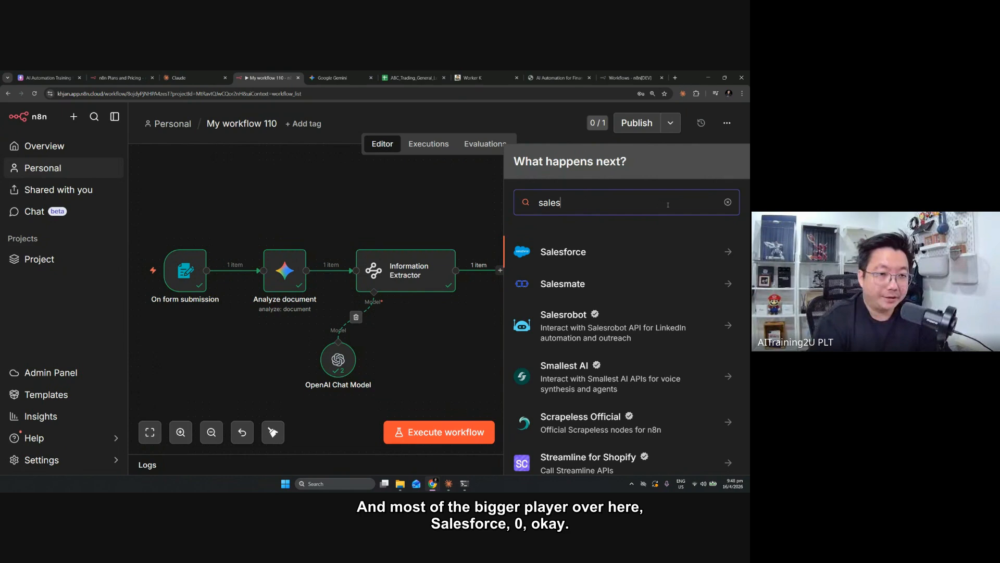
{"action": "double_click", "coordinate": [562, 202]}
{"action": "type", "text": "xer"}
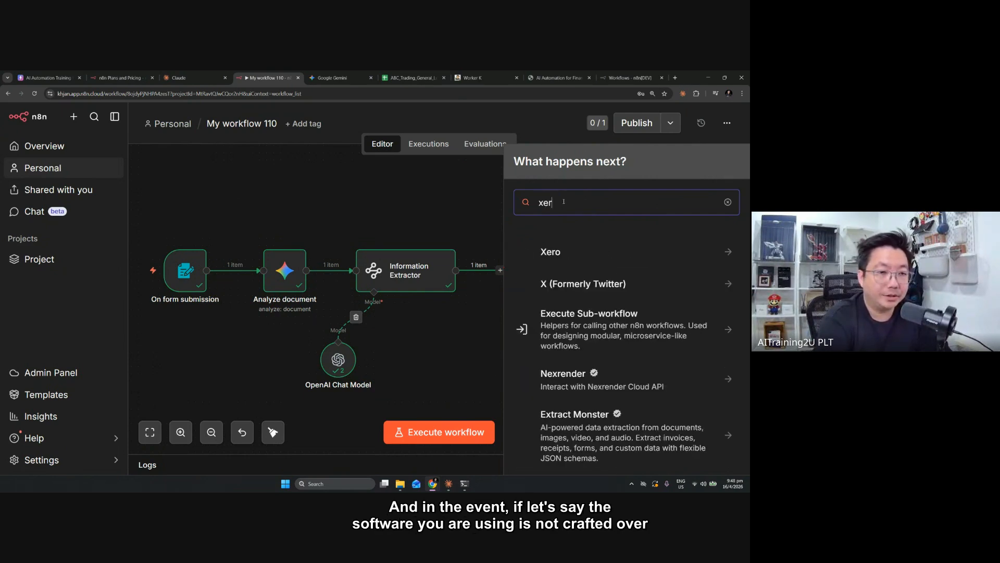
{"action": "type", "text": "jo"}
{"action": "key", "text": "BackSpace"}
{"action": "key", "text": "BackSpace"}
{"action": "type", "text": "o"}
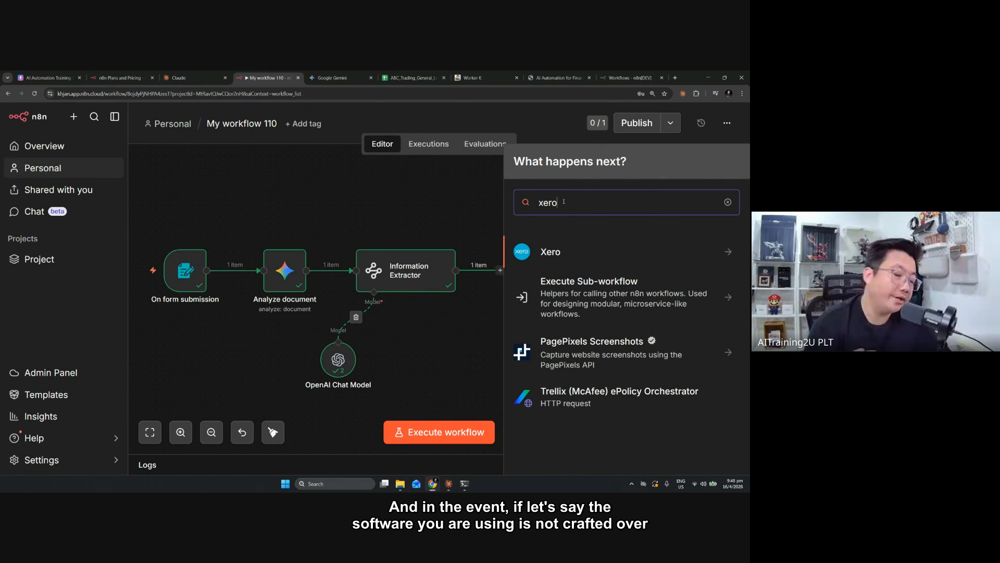
{"action": "type", "text": "33333333333333333"}
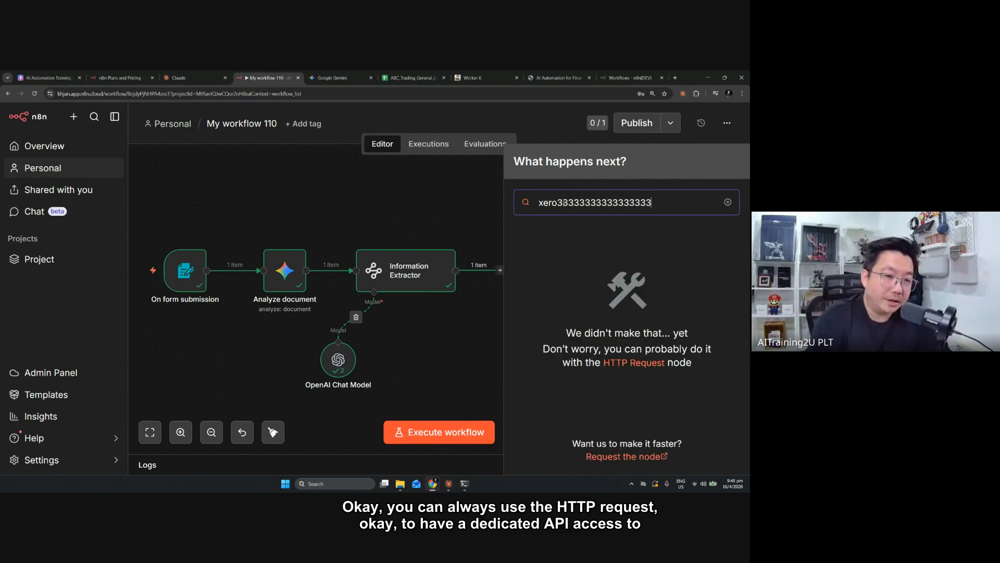
{"action": "type", "text": "33333333333333333333"}
Add a trial HTTP Request node after the Information Extractor, close its settings and delete it again
{"action": "key", "text": "ctrl+a"}
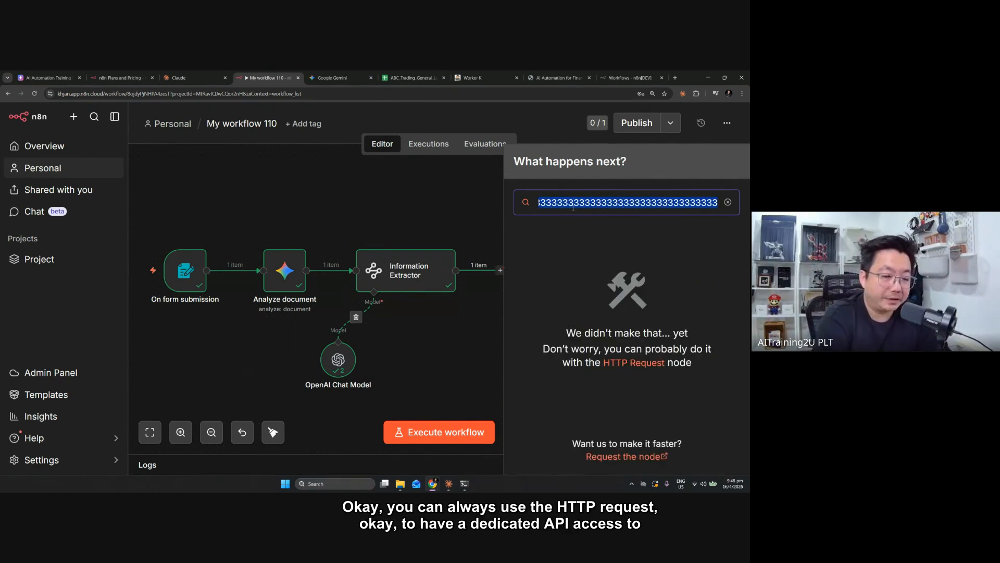
{"action": "type", "text": "http"}
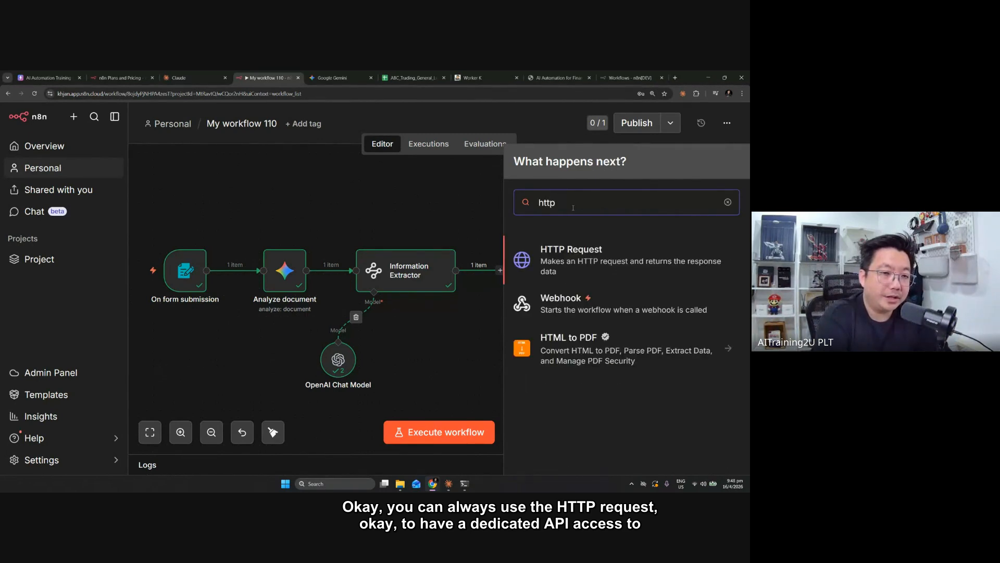
{"action": "left_click", "coordinate": [584, 265]}
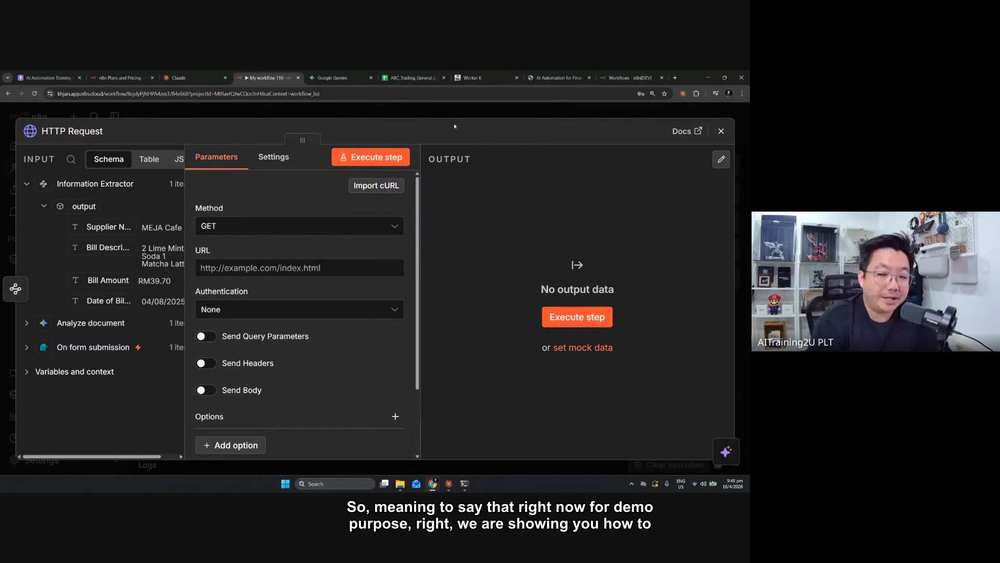
{"action": "left_click", "coordinate": [461, 117]}
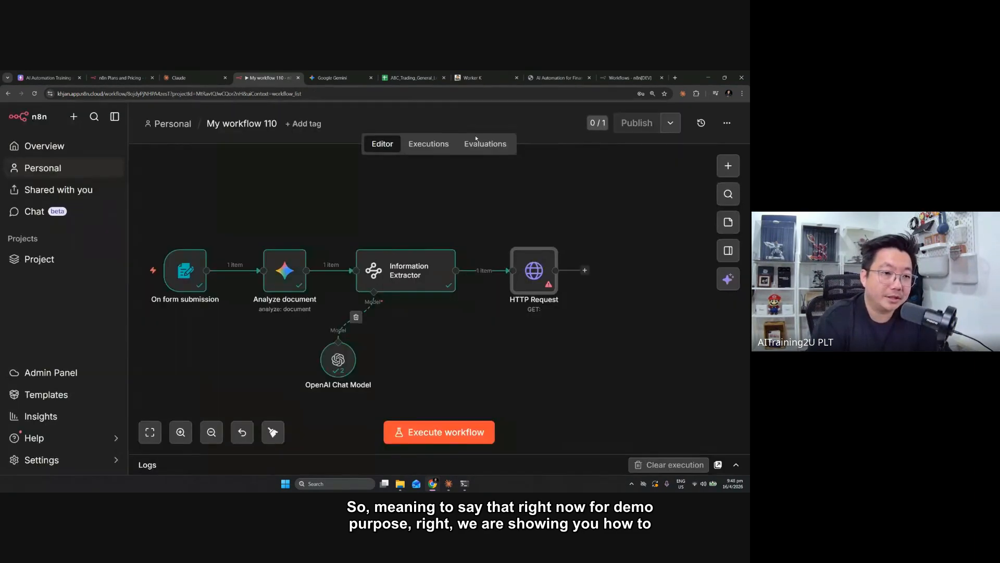
{"action": "left_click", "coordinate": [540, 238]}
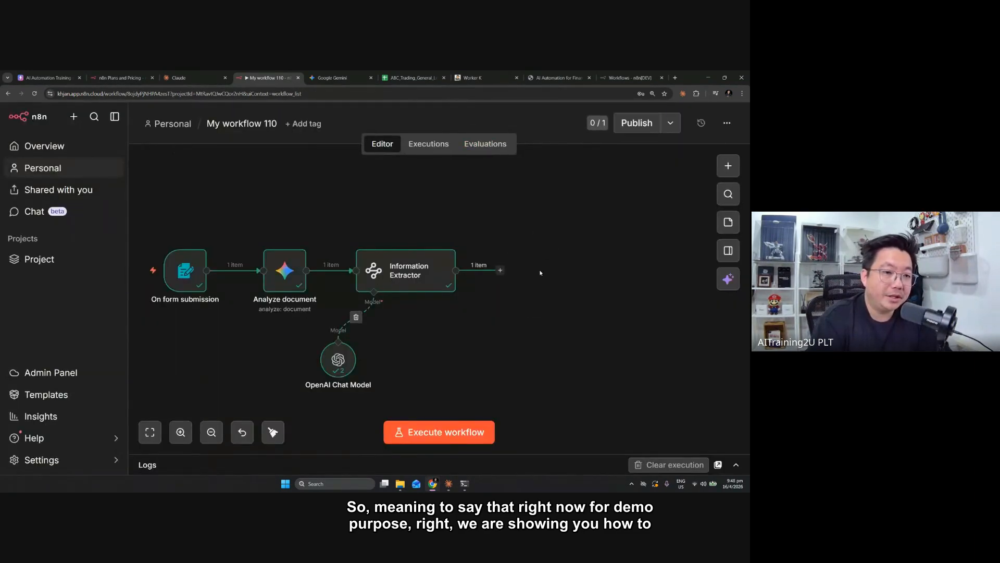
Add a Google Sheets "Append row in sheet" node after the Information Extractor and close its settings
{"action": "left_click", "coordinate": [500, 270]}
{"action": "type", "text": "sheet"}
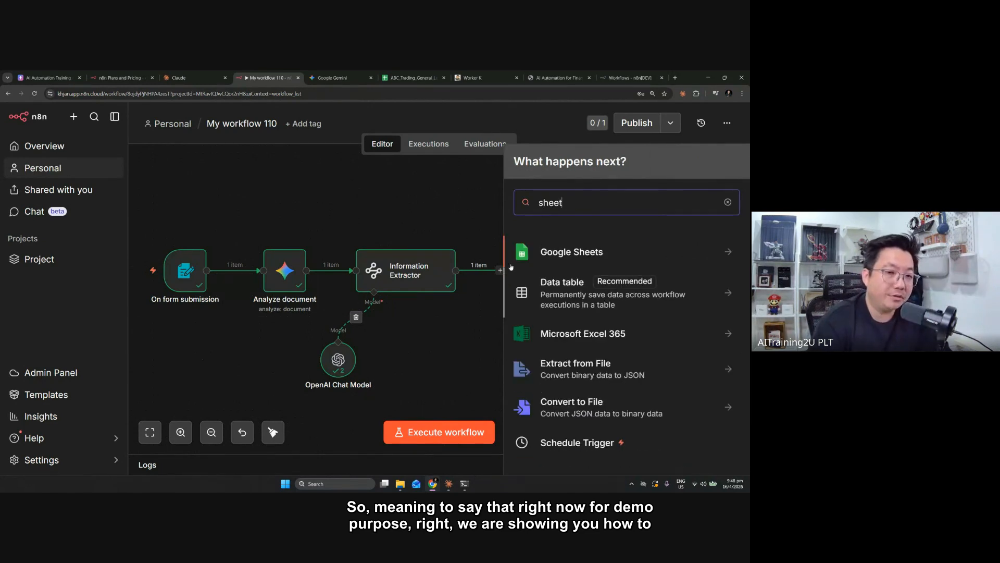
{"action": "key", "text": "Return"}
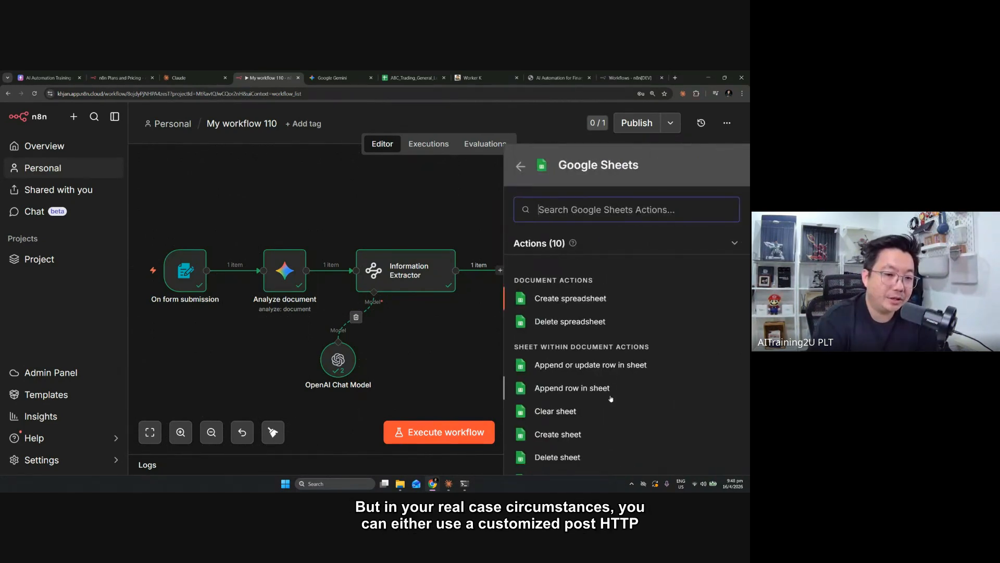
{"action": "left_click", "coordinate": [606, 391]}
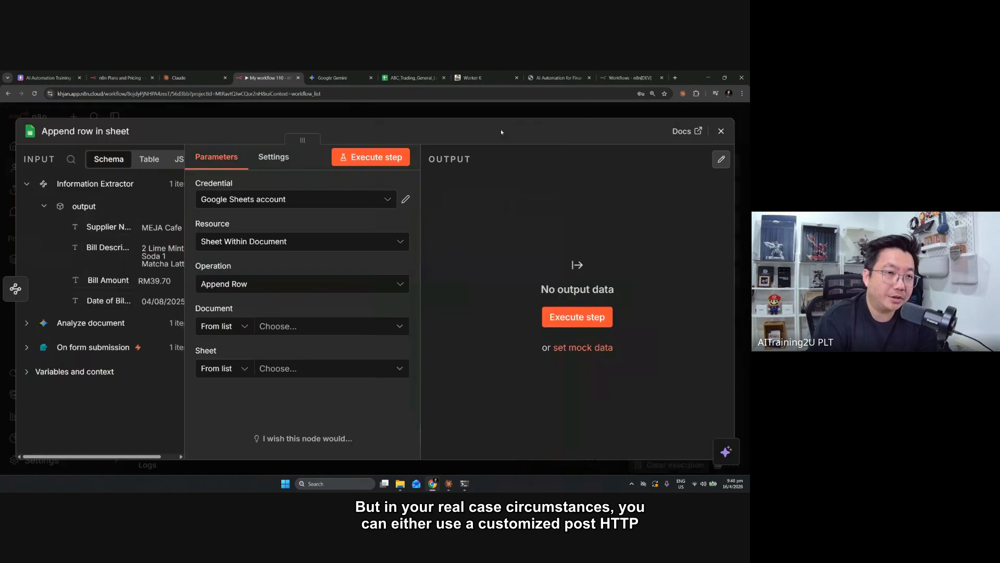
{"action": "left_click", "coordinate": [504, 114]}
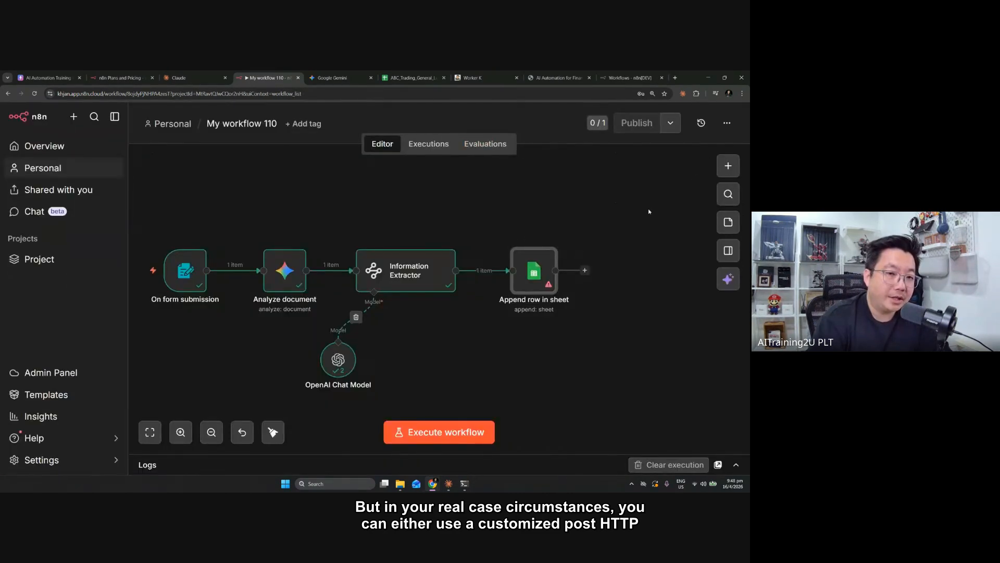
Add an HTTP Request node with the POST method and place it unconnected above the Append row in sheet node
{"action": "left_click", "coordinate": [721, 166]}
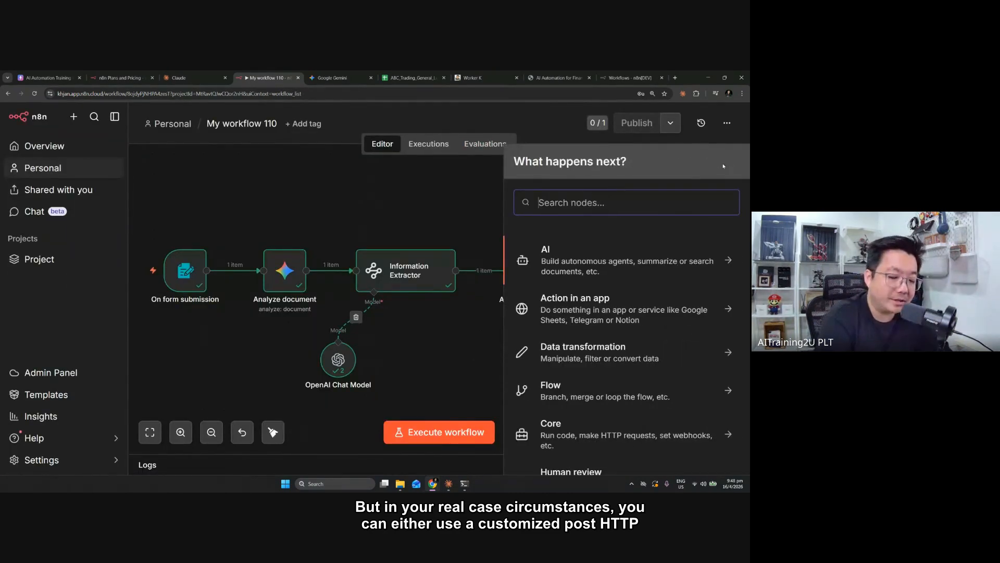
{"action": "type", "text": "http"}
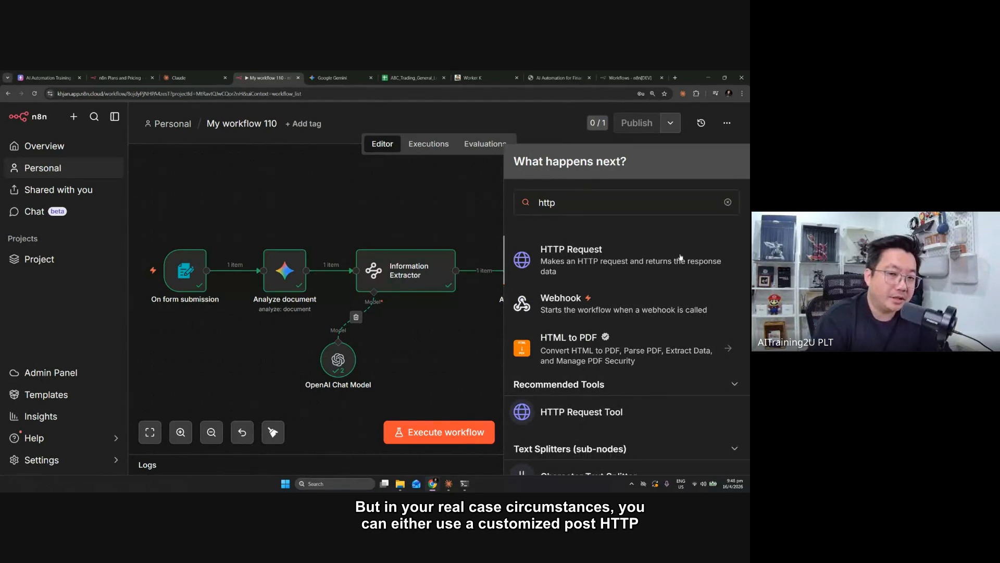
{"action": "key", "text": "Return"}
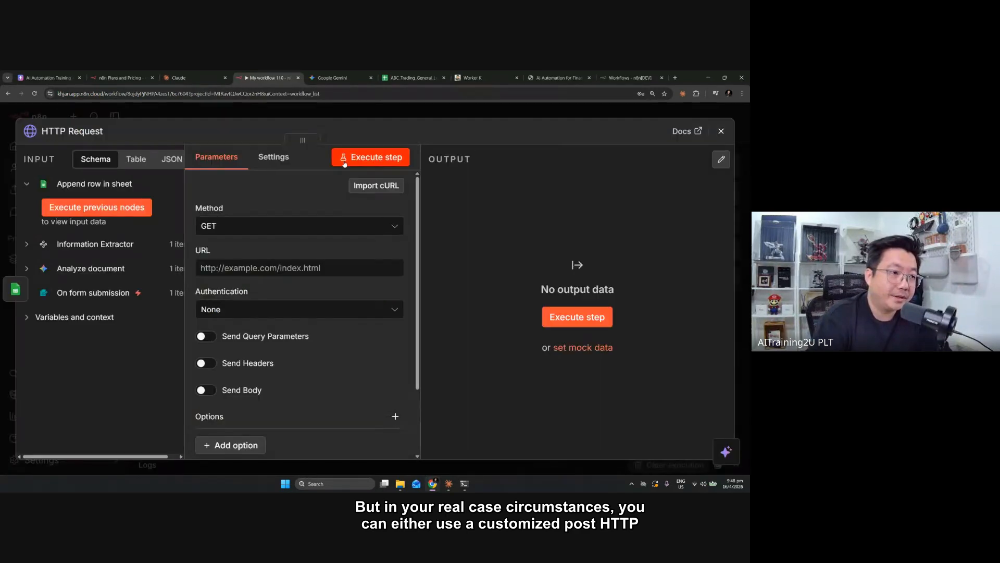
{"action": "left_click", "coordinate": [286, 228]}
{"action": "left_click", "coordinate": [231, 369]}
{"action": "key", "text": "Escape"}
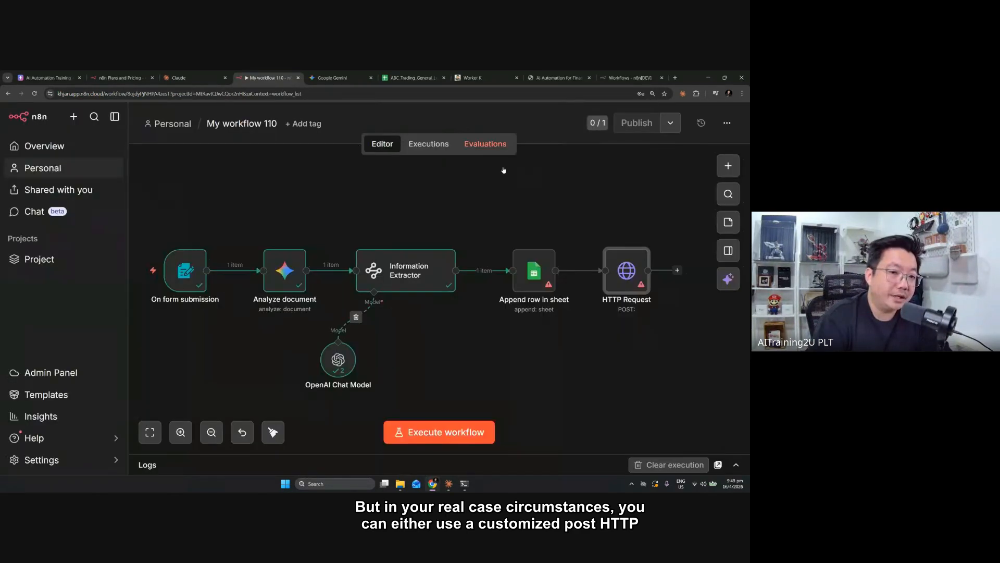
{"action": "left_click_drag", "start_coordinate": [601, 233], "coordinate": [524, 204]}
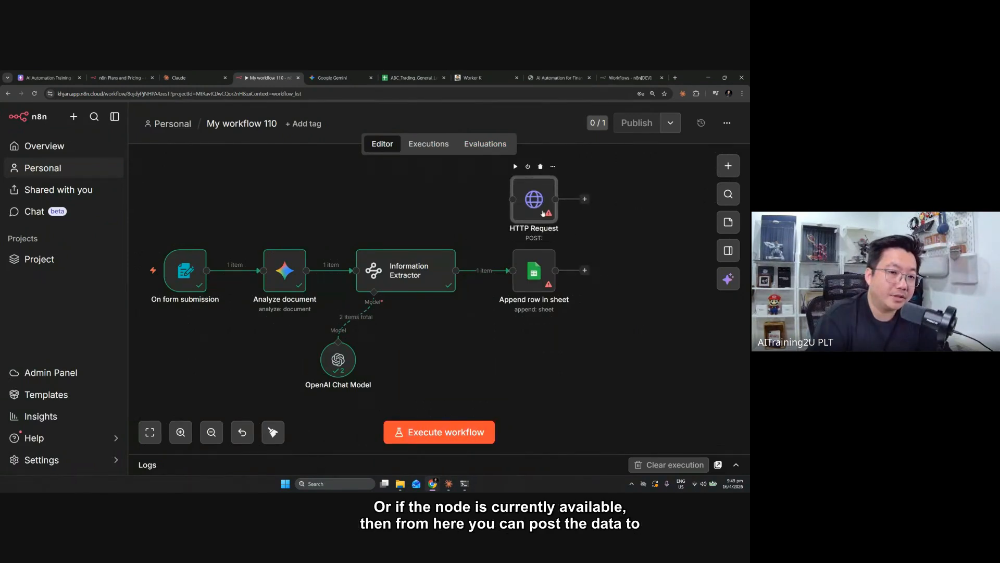
Add a Xero "Create an invoice" node and place it unconnected below the Append row in sheet node
{"action": "left_click", "coordinate": [585, 199]}
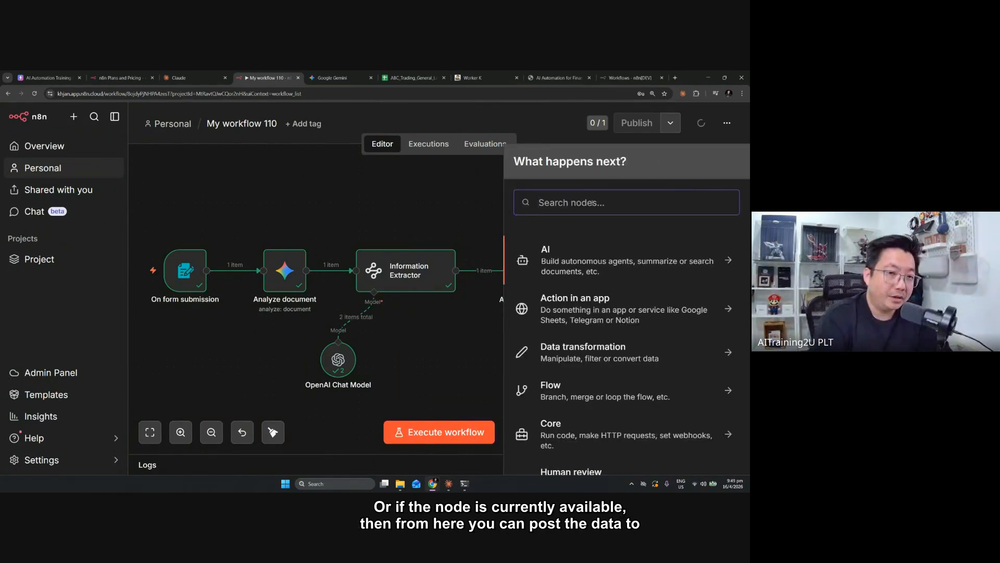
{"action": "type", "text": "xero"}
{"action": "left_click", "coordinate": [602, 251]}
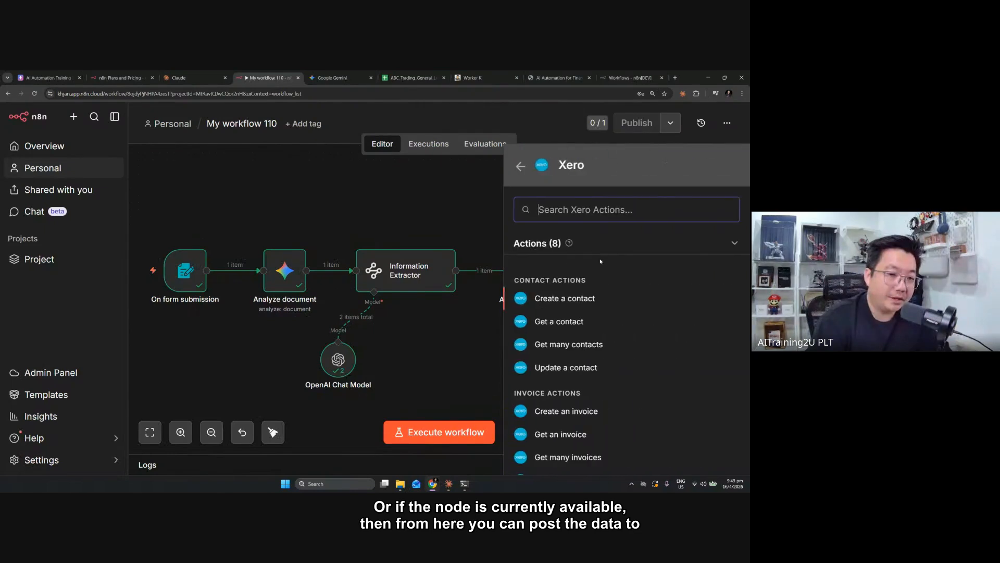
{"action": "scroll", "coordinate": [589, 417], "scroll_direction": "down", "scroll_amount": 2}
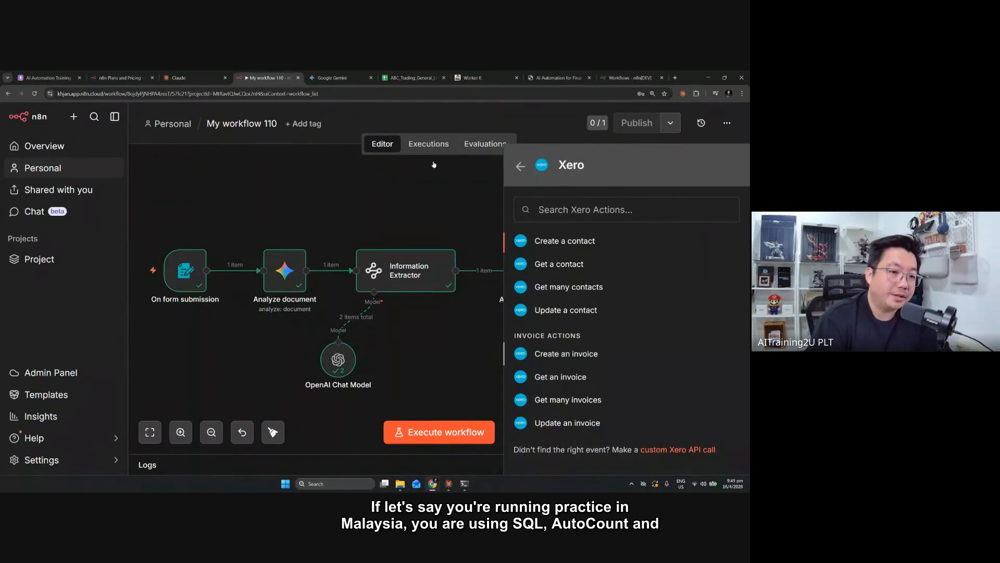
{"action": "left_click", "coordinate": [573, 357]}
{"action": "key", "text": "Escape"}
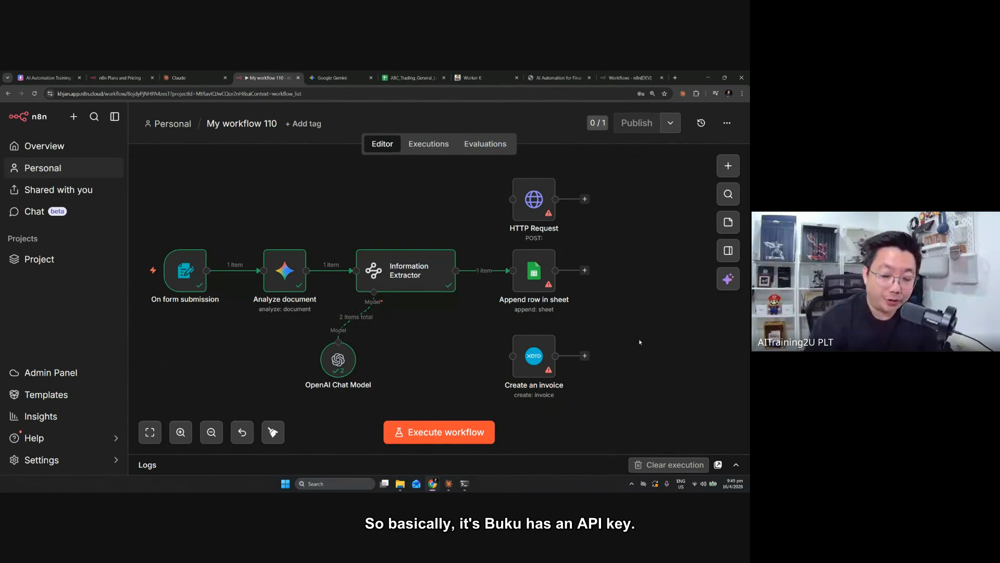
{"action": "left_click", "coordinate": [536, 208]}
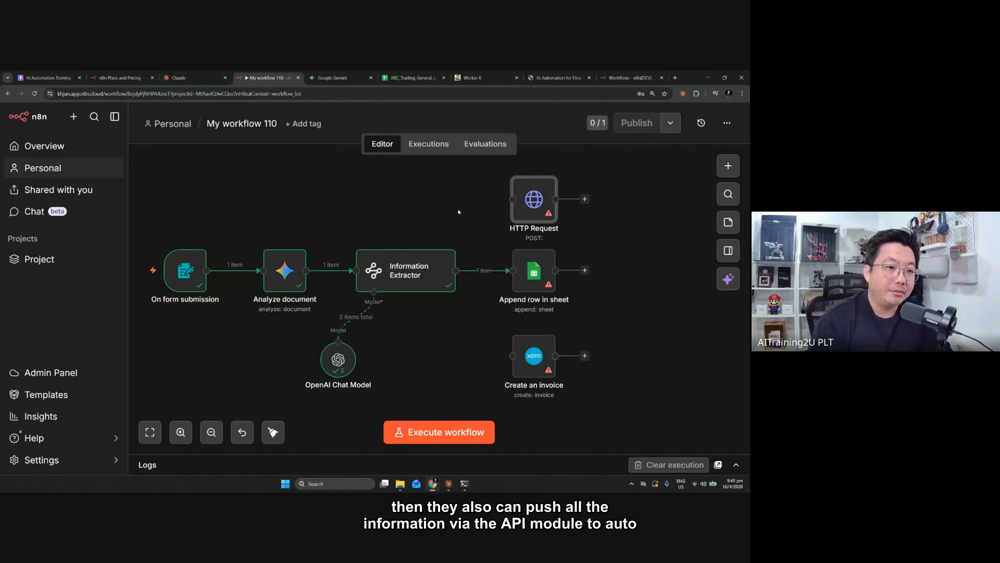
{"action": "left_click", "coordinate": [552, 211]}
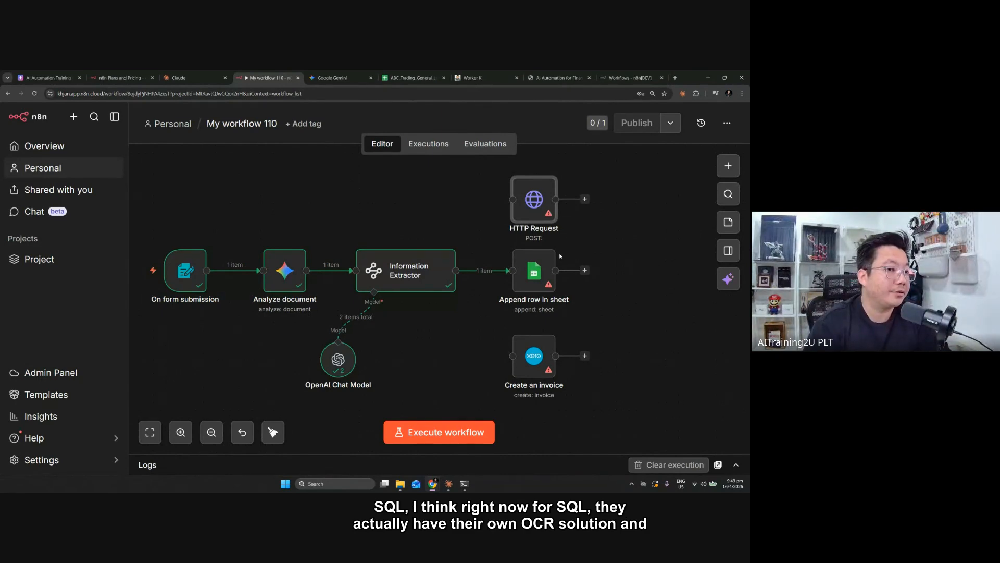
{"action": "mouse_move", "coordinate": [542, 239]}
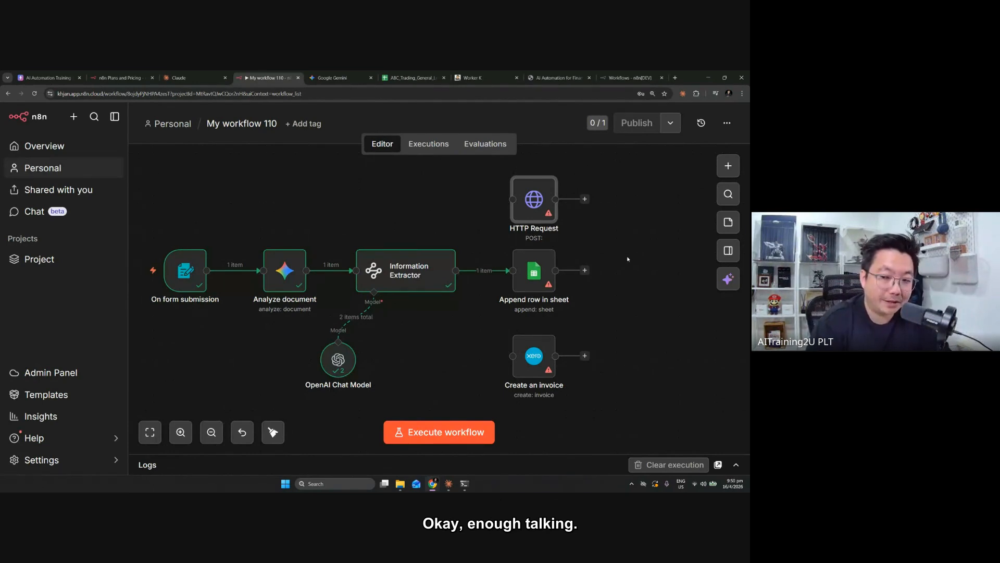
{"action": "mouse_move", "coordinate": [536, 205]}
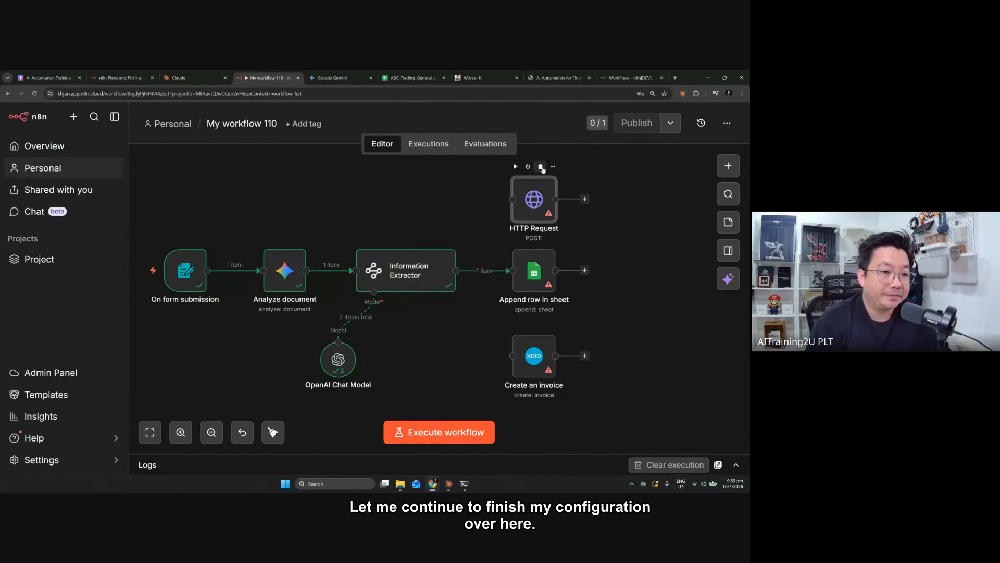
Open the Append row in sheet node's settings and search its document list for "claims" and "ocr"
{"action": "double_click", "coordinate": [535, 272]}
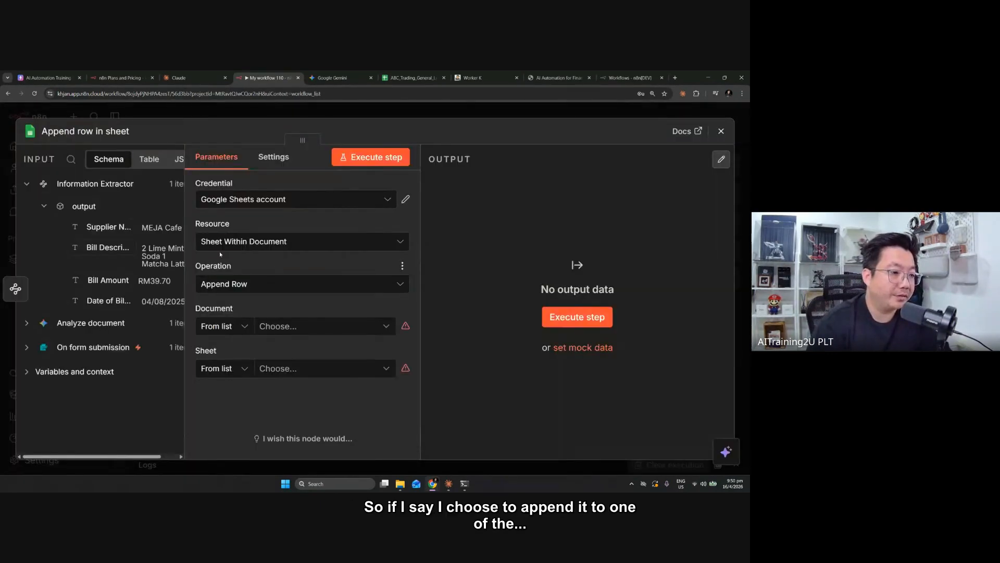
{"action": "left_click", "coordinate": [297, 328]}
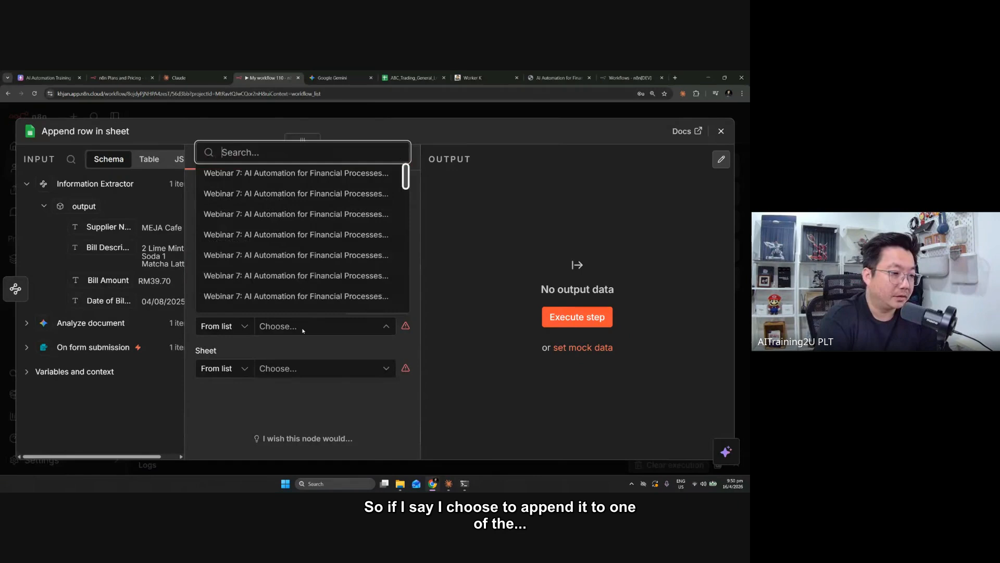
{"action": "type", "text": "claims"}
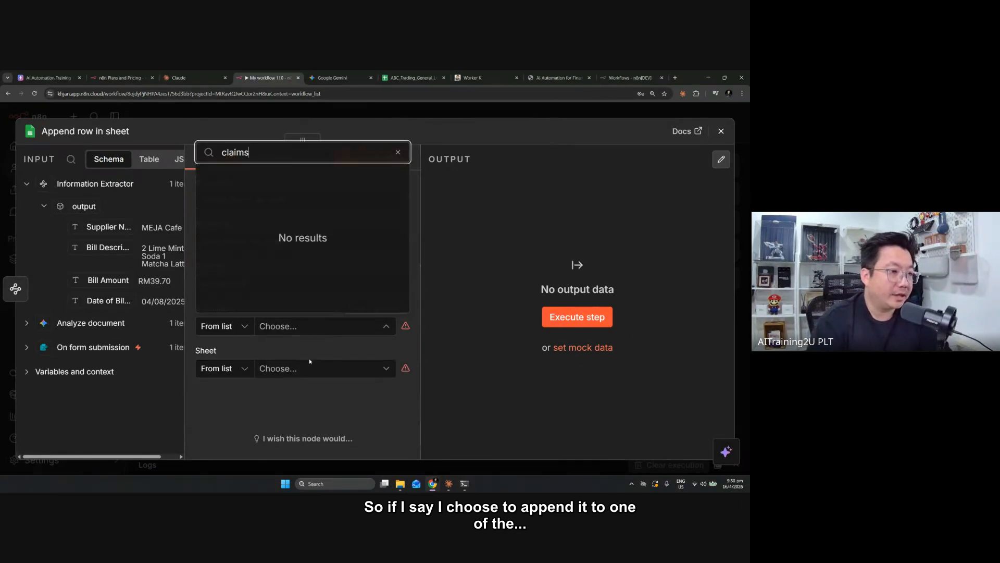
{"action": "key", "text": "BackSpace"}
{"action": "key", "text": "BackSpace"}
{"action": "key", "text": "BackSpace"}
{"action": "key", "text": "BackSpace"}
{"action": "key", "text": "BackSpace"}
{"action": "key", "text": "BackSpace"}
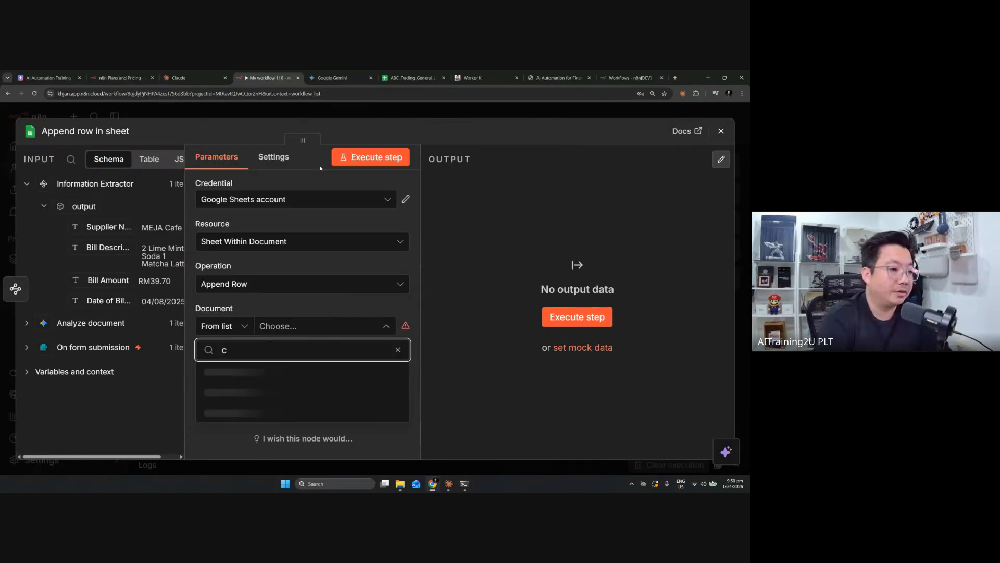
{"action": "type", "text": "ocr"}
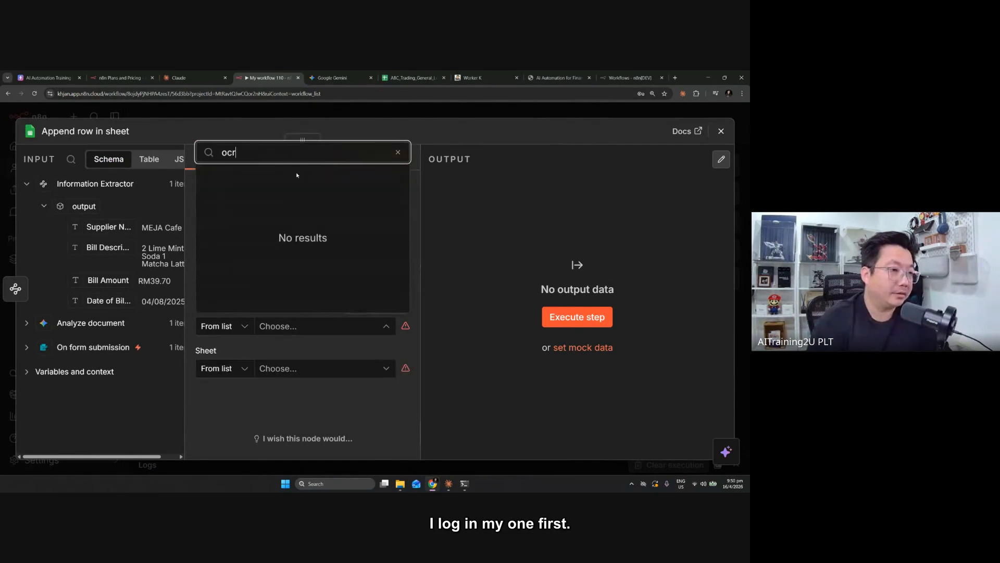
{"action": "left_click", "coordinate": [411, 239]}
Check the available Google Sheets credentials and view the details of the "Google Sheets account" credential
{"action": "left_click", "coordinate": [387, 204]}
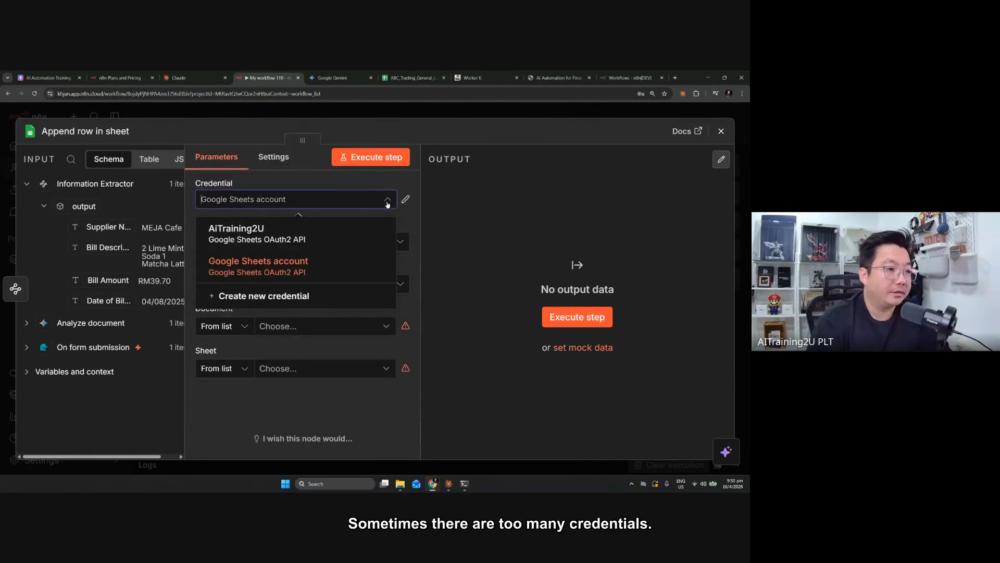
{"action": "left_click", "coordinate": [375, 269]}
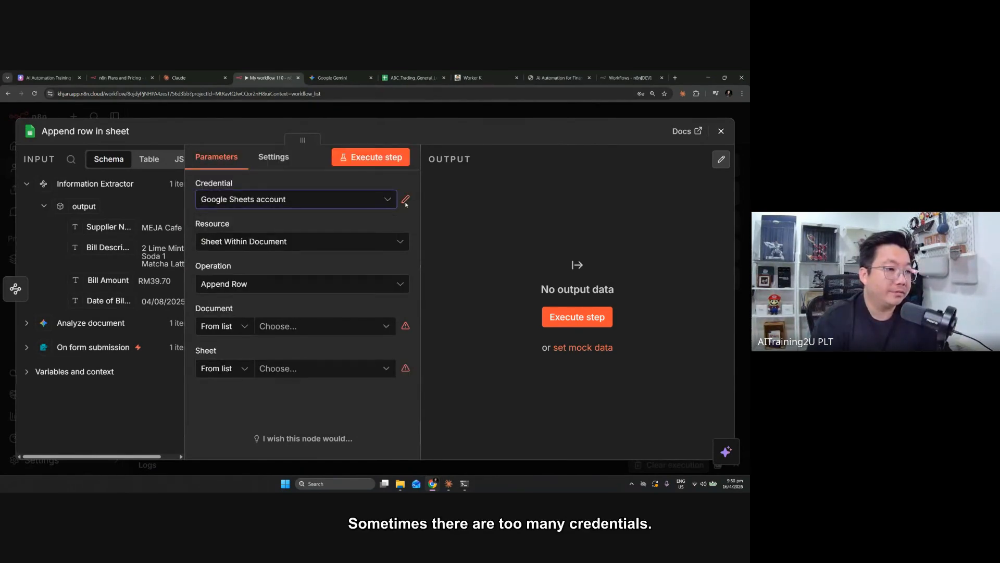
{"action": "left_click", "coordinate": [406, 199]}
{"action": "left_click", "coordinate": [616, 153]}
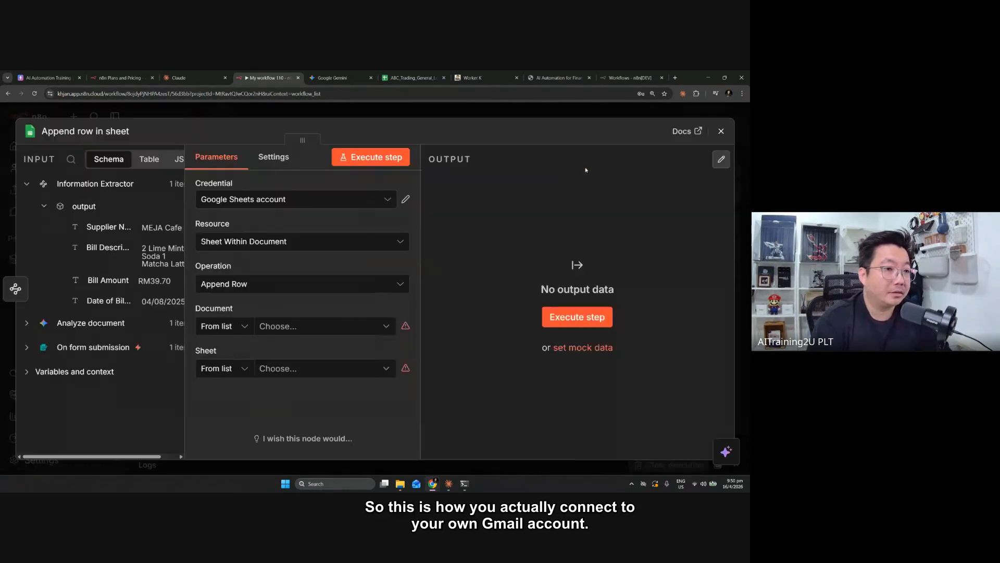
Create a new Google Sheets credential for the Append row in sheet node and connect it by signing in with a Google account
{"action": "left_click", "coordinate": [338, 199]}
{"action": "left_click", "coordinate": [261, 292]}
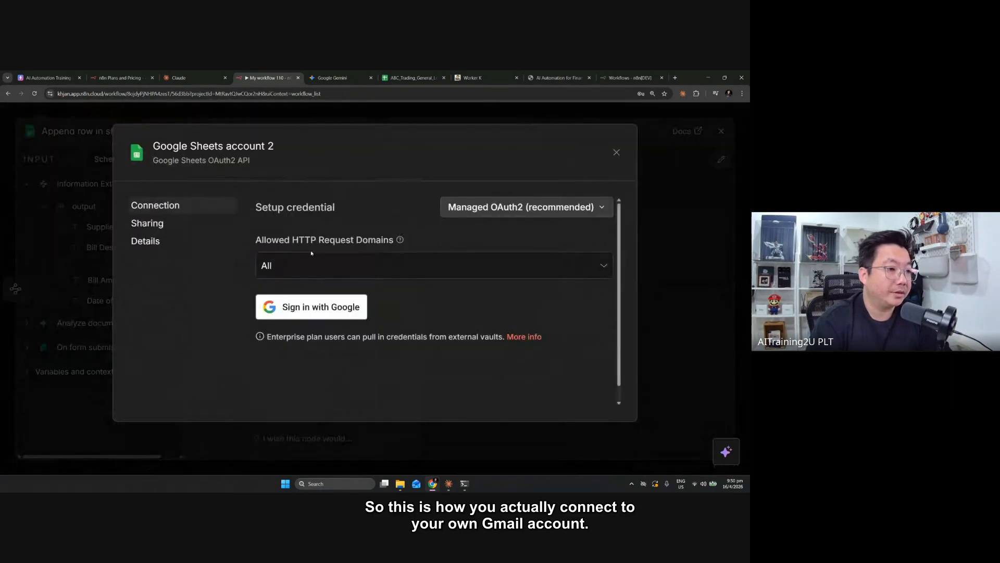
{"action": "left_click", "coordinate": [309, 312]}
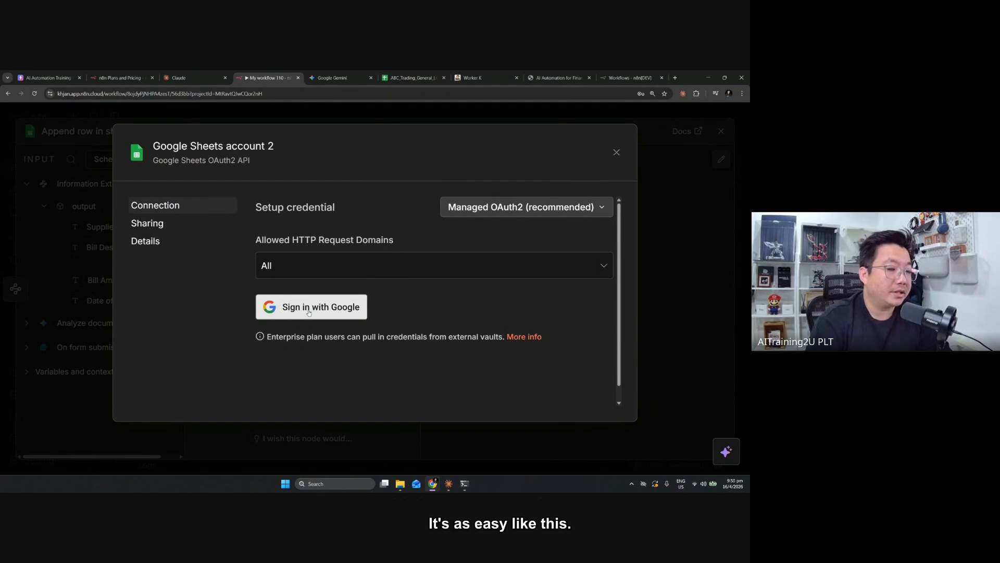
{"action": "left_click", "coordinate": [54, 198]}
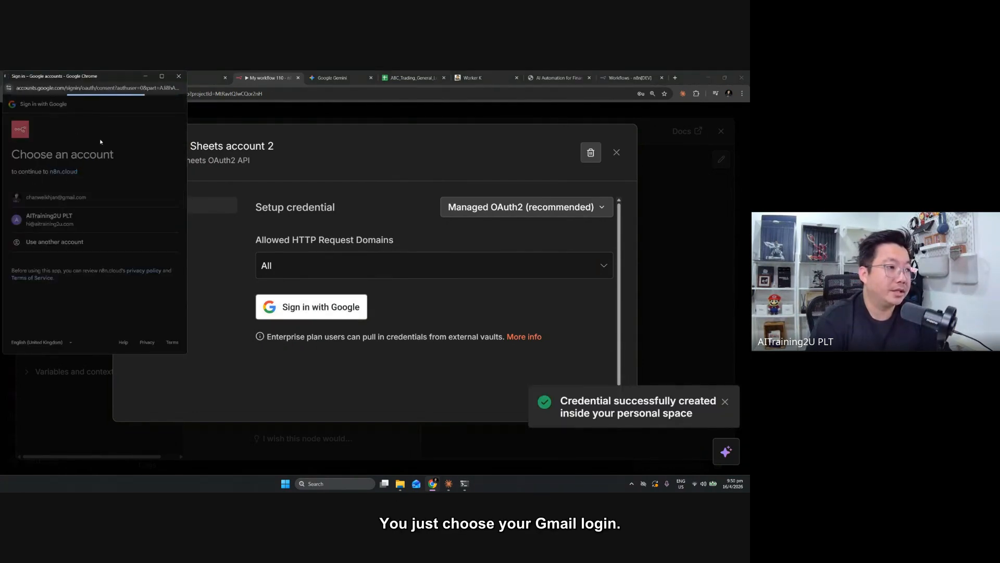
{"action": "left_click", "coordinate": [136, 334]}
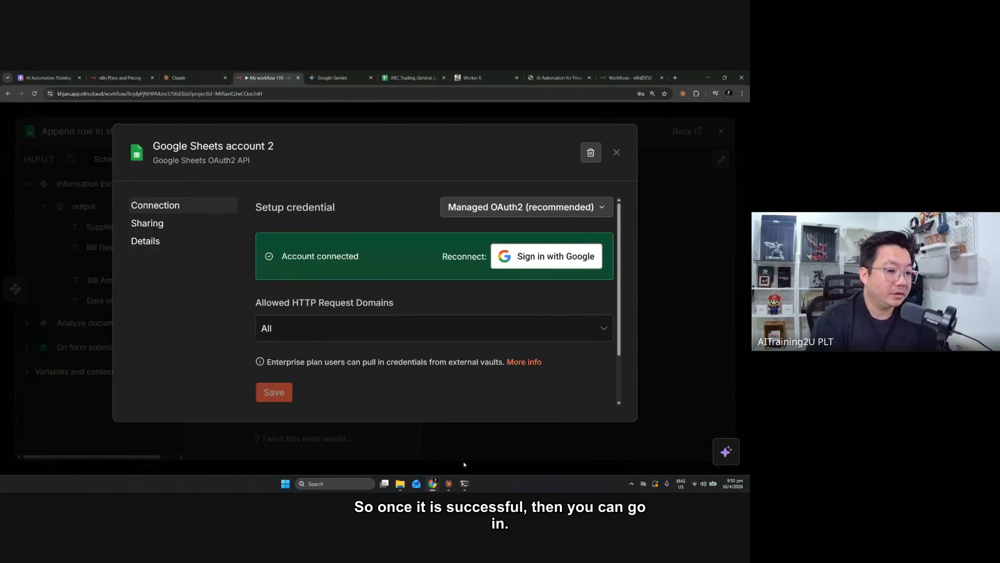
{"action": "left_click", "coordinate": [432, 483]}
{"action": "left_click", "coordinate": [193, 365]}
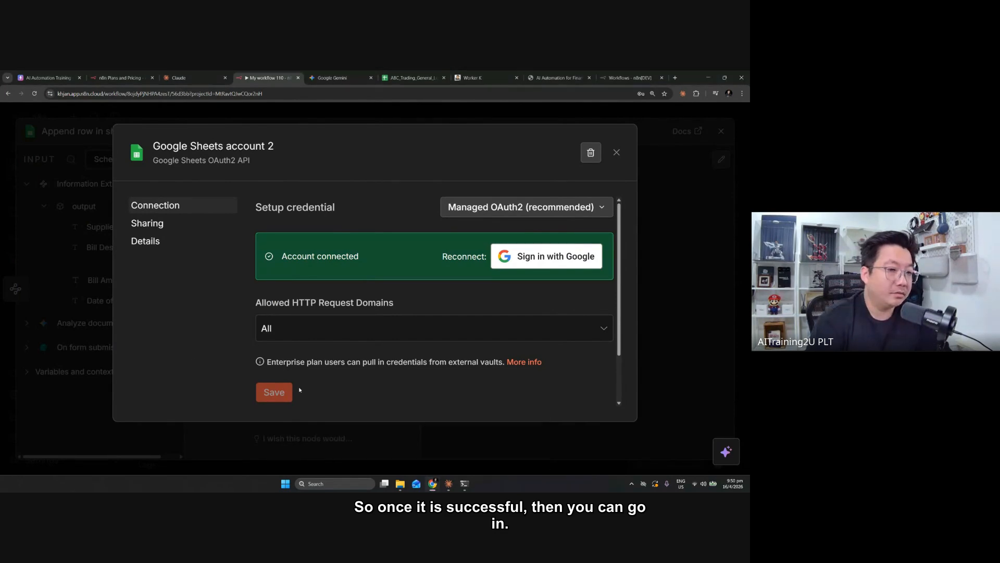
Rename the new Google Sheets credential to the account holder's name, save it and close its settings
{"action": "scroll", "coordinate": [485, 382], "scroll_direction": "down", "scroll_amount": 1}
{"action": "left_click", "coordinate": [218, 147]}
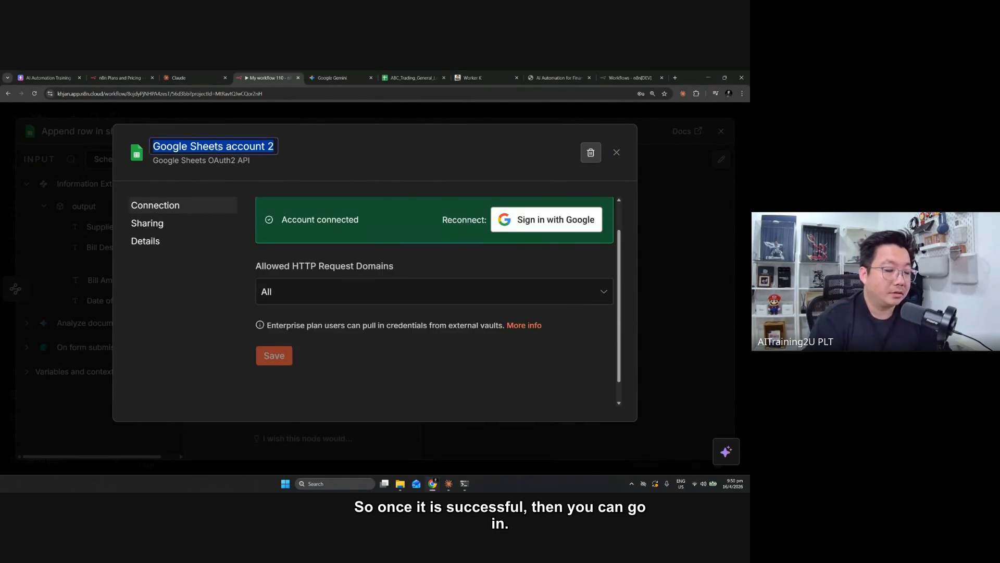
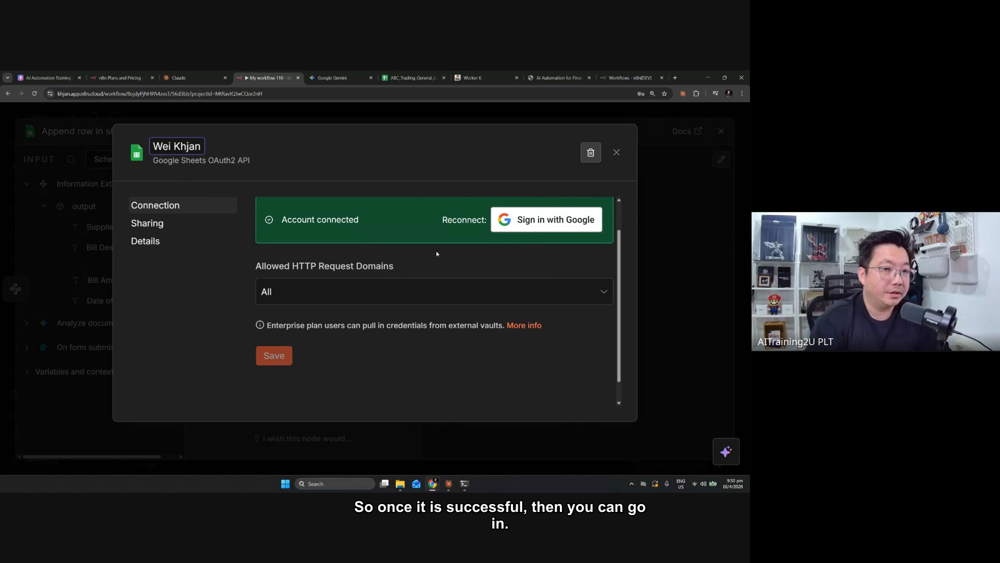
{"action": "left_click", "coordinate": [616, 152]}
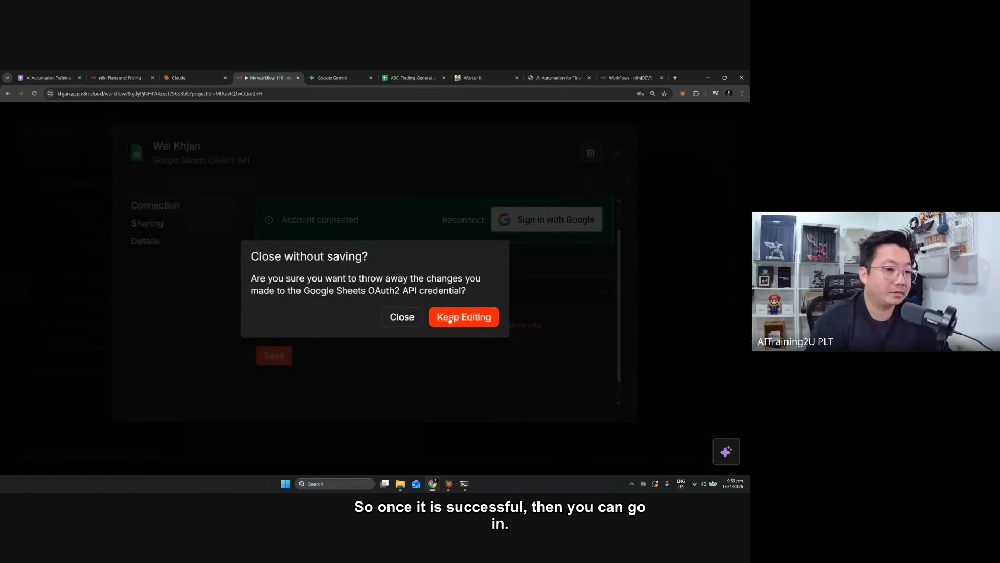
{"action": "left_click", "coordinate": [462, 315]}
{"action": "scroll", "coordinate": [313, 359], "scroll_direction": "down", "scroll_amount": 1}
{"action": "left_click", "coordinate": [274, 331]}
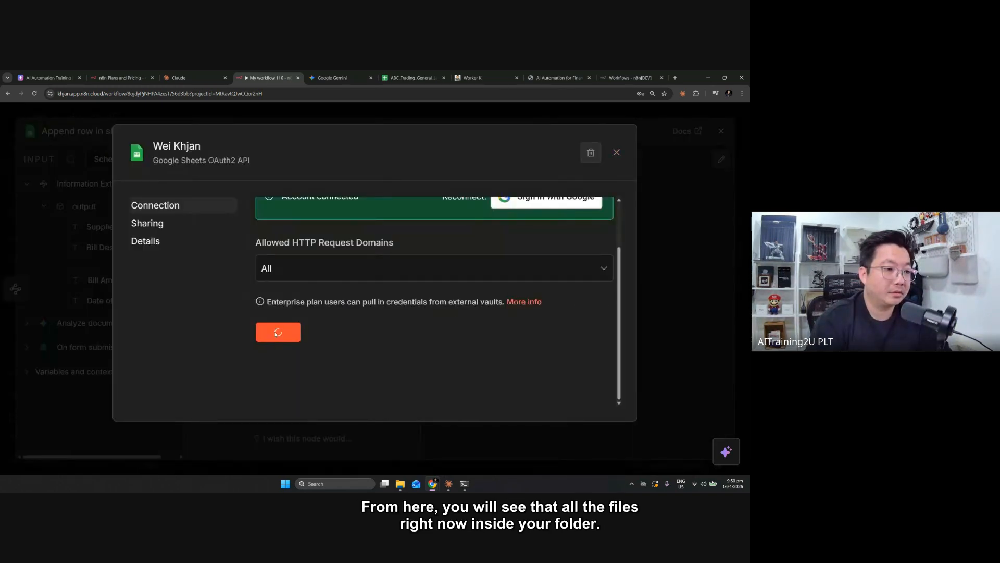
{"action": "left_click", "coordinate": [615, 153]}
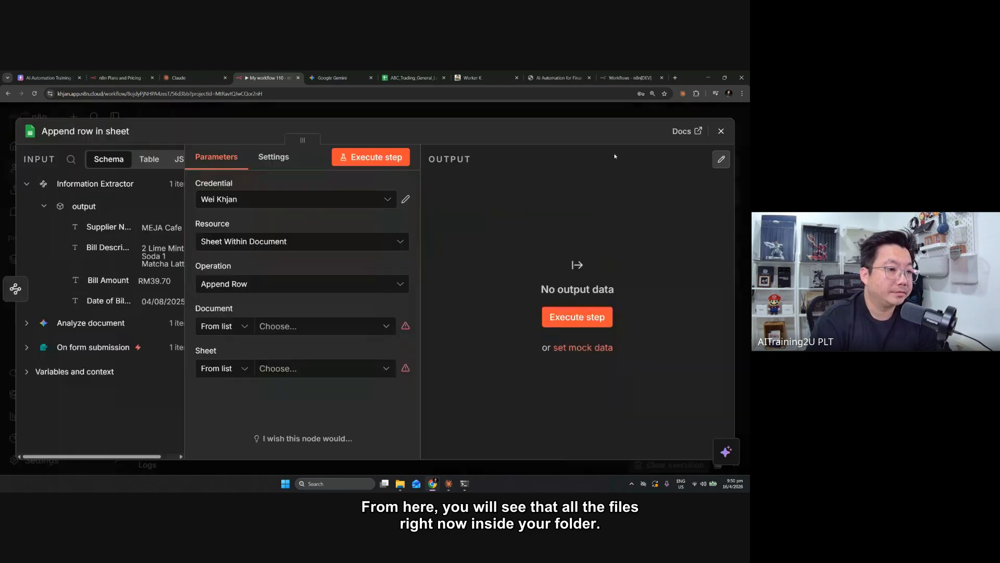
Set the Append row in sheet node's document to OCR Exercise and its sheet to Invoice
{"action": "left_click", "coordinate": [295, 326]}
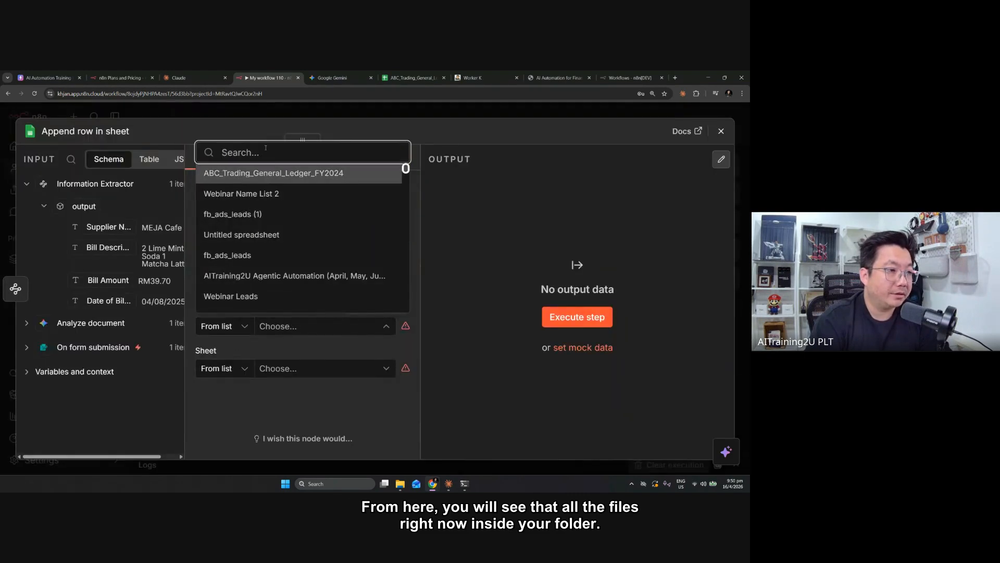
{"action": "type", "text": "ocr"}
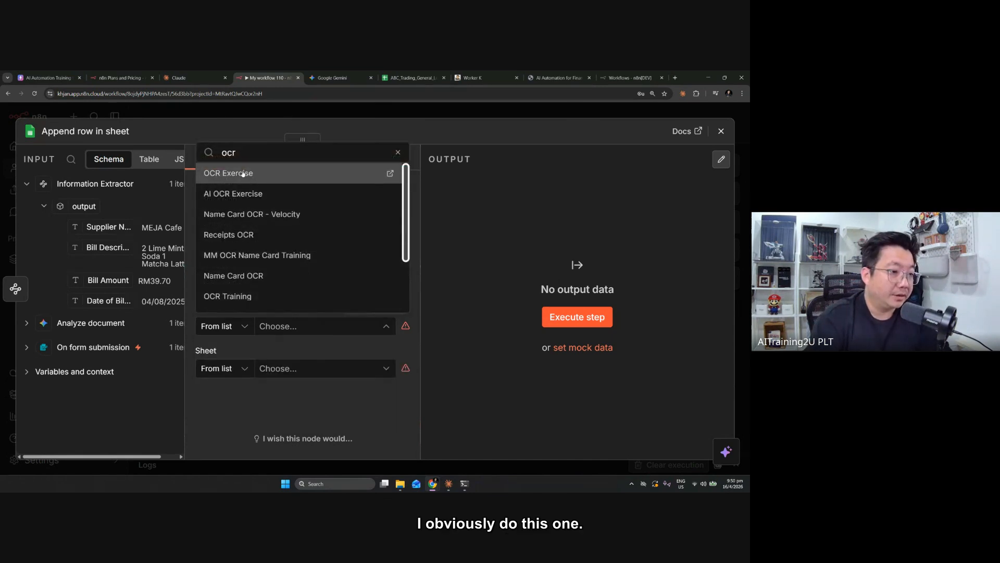
{"action": "left_click", "coordinate": [237, 172]}
{"action": "left_click", "coordinate": [334, 371]}
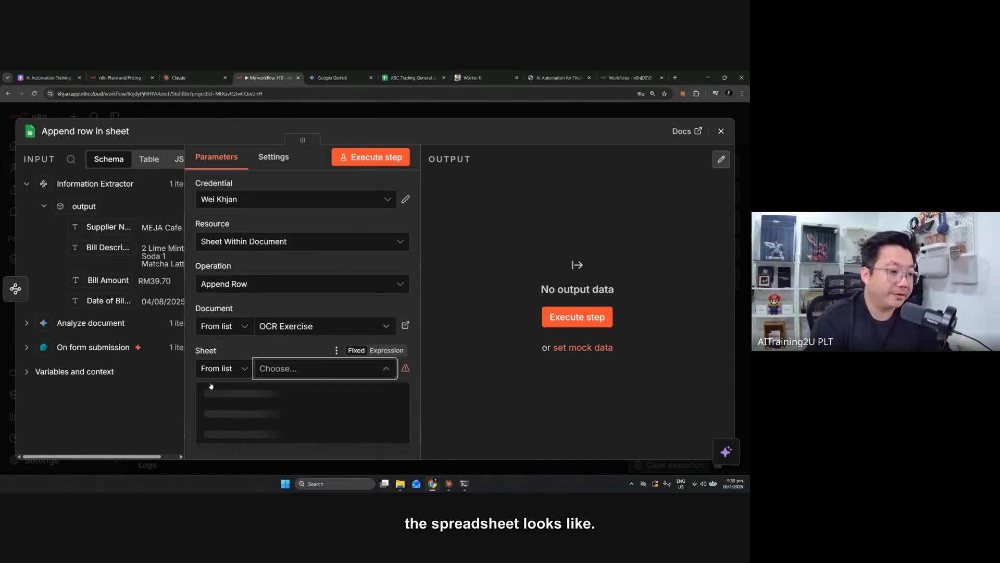
{"action": "left_click", "coordinate": [239, 391]}
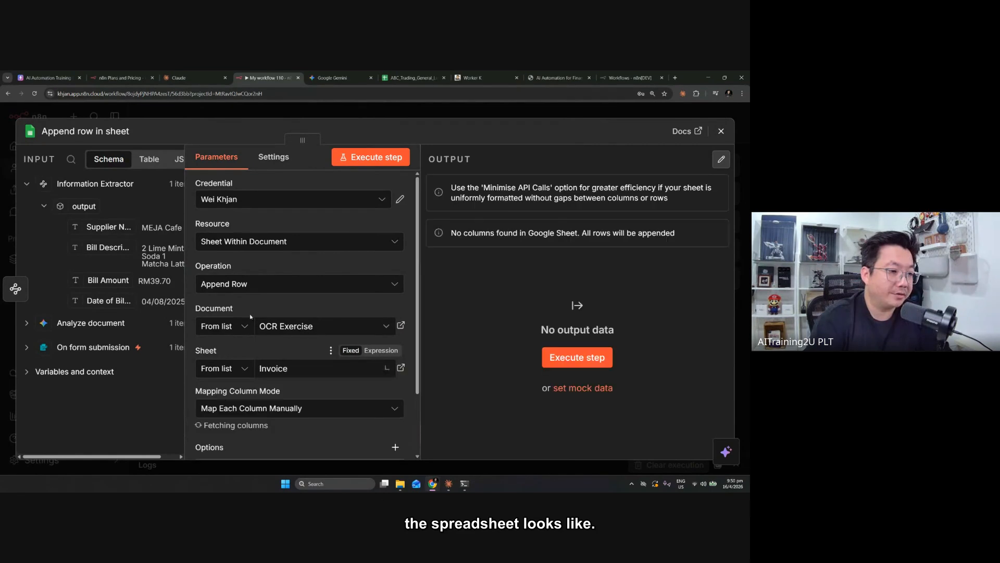
Open the OCR Exercise spreadsheet and clear the contents of rows 2 to 35, keeping the header row
{"action": "left_click", "coordinate": [401, 326]}
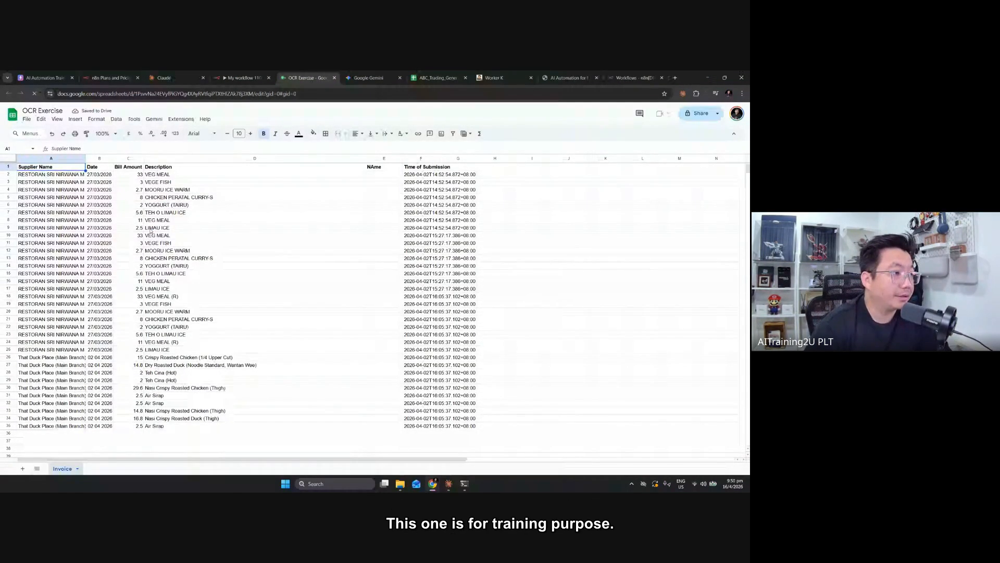
{"action": "left_click", "coordinate": [8, 174]}
{"action": "left_click", "coordinate": [11, 425], "text": "shift"}
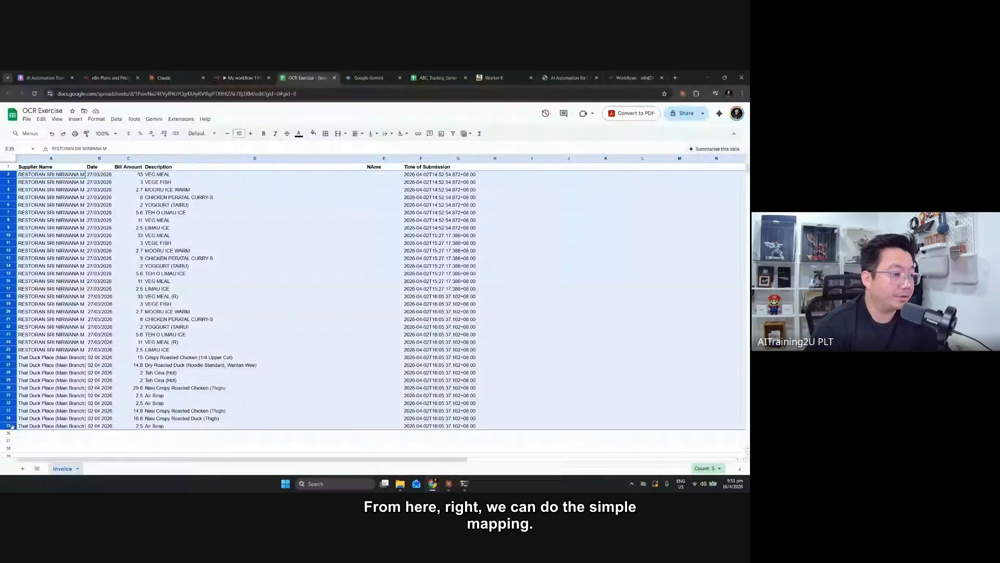
{"action": "key", "text": "Delete"}
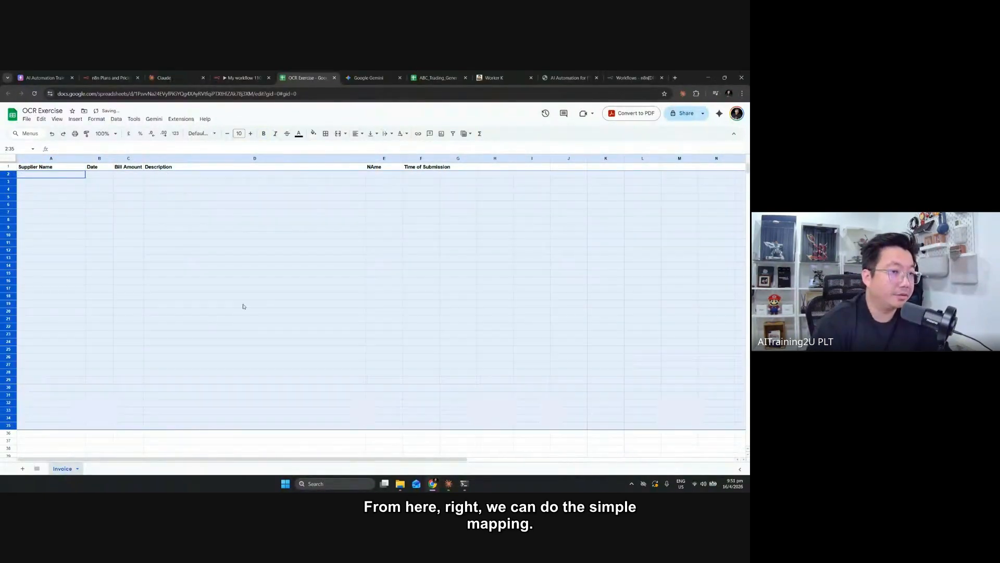
{"action": "left_click", "coordinate": [245, 296]}
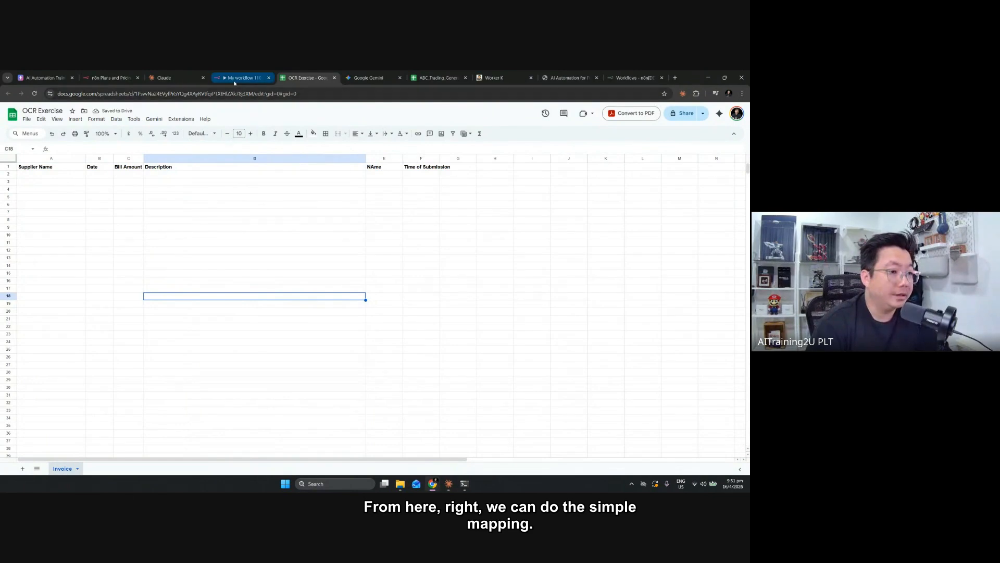
Return to the Append row in sheet node and map Supplier Name and Date of Billing to the Supplier Name and Date columns
{"action": "left_click", "coordinate": [235, 78]}
{"action": "key", "text": "ctrl+minus"}
{"action": "key", "text": "ctrl+minus"}
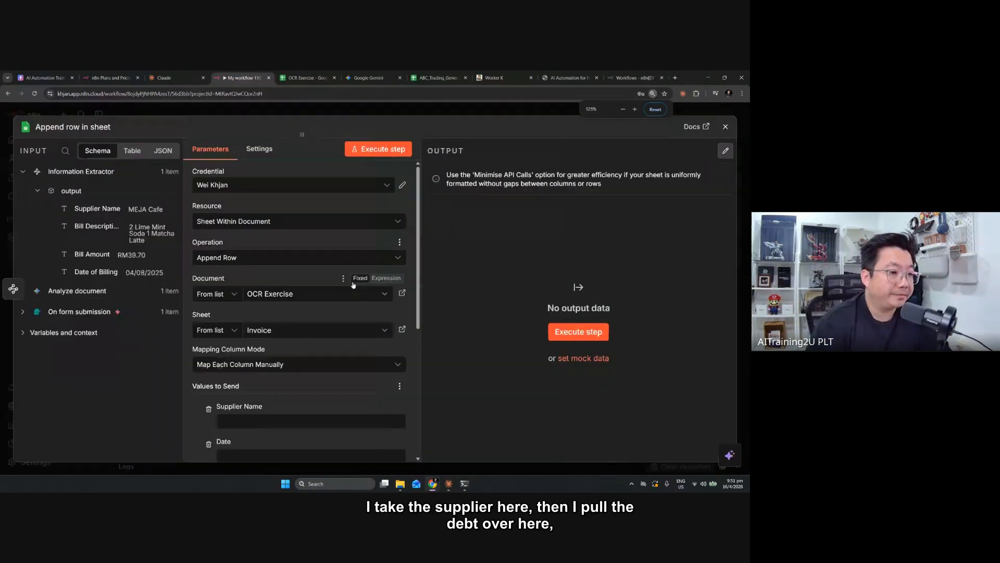
{"action": "left_click_drag", "start_coordinate": [81, 191], "coordinate": [260, 368]}
{"action": "scroll", "coordinate": [325, 352], "scroll_direction": "down", "scroll_amount": 1}
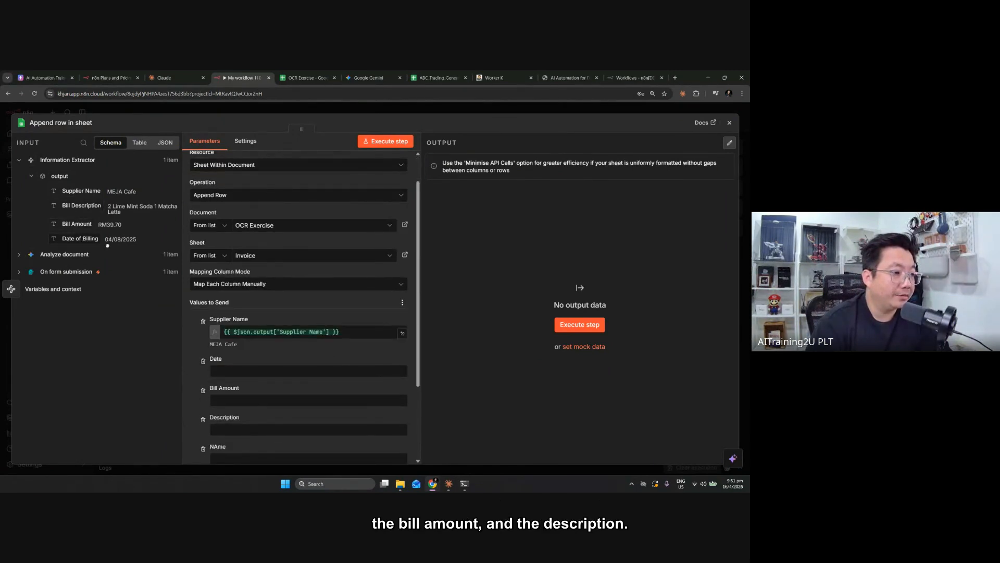
{"action": "left_click_drag", "start_coordinate": [107, 245], "coordinate": [219, 371]}
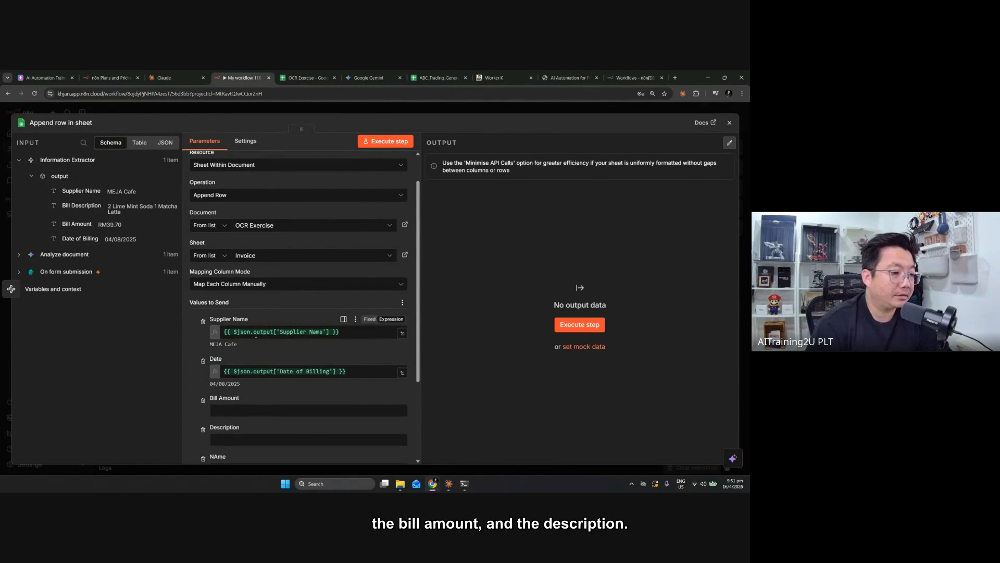
Map the extracted Bill Amount and Bill Description to the Bill Amount and Description columns
{"action": "scroll", "coordinate": [256, 334], "scroll_direction": "down", "scroll_amount": 1}
{"action": "left_click_drag", "start_coordinate": [79, 224], "coordinate": [228, 383]}
{"action": "left_click_drag", "start_coordinate": [71, 225], "coordinate": [218, 371]}
{"action": "scroll", "coordinate": [193, 336], "scroll_direction": "down", "scroll_amount": 1}
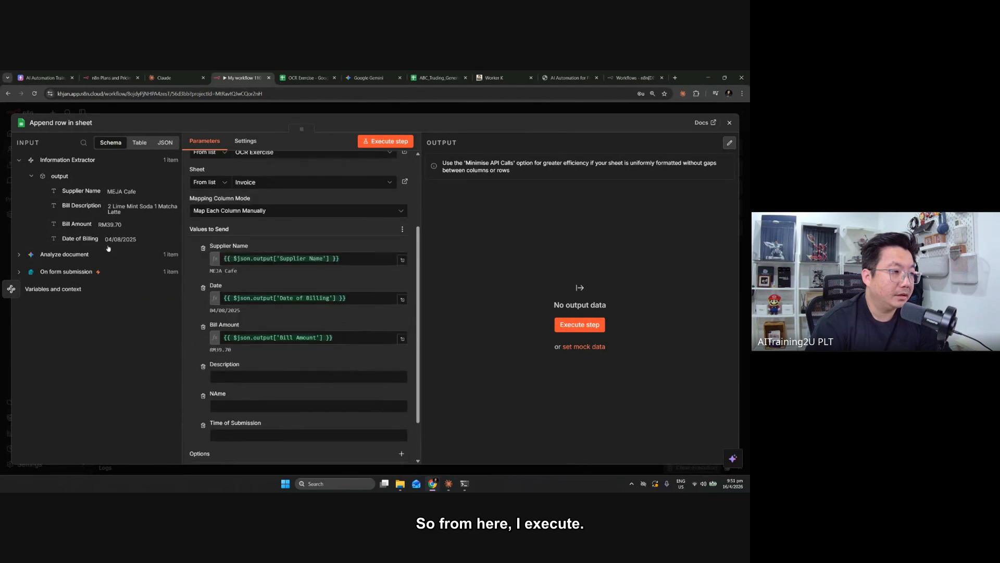
{"action": "left_click_drag", "start_coordinate": [79, 208], "coordinate": [224, 377]}
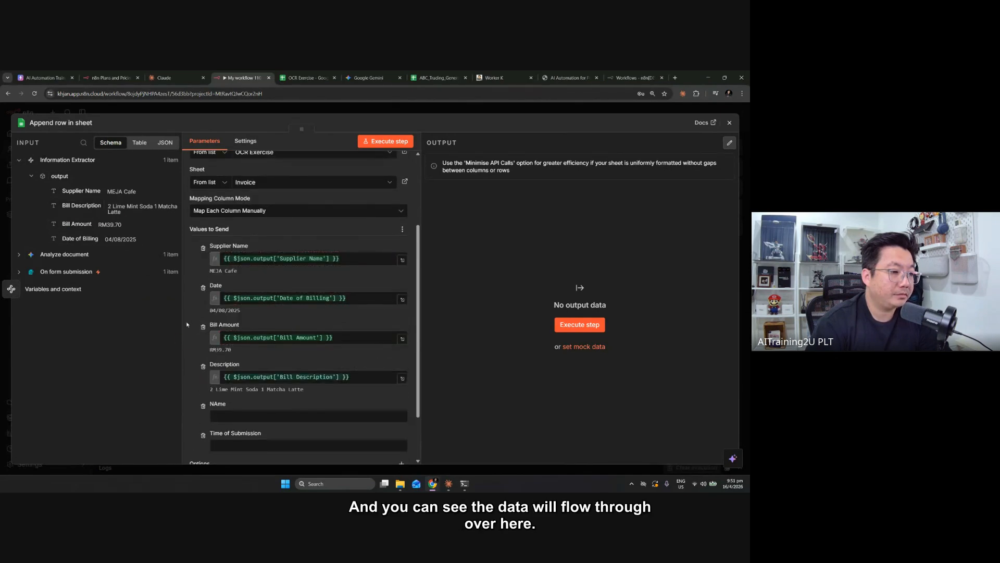
Execute the Append row in sheet step, close its settings and check the appended row in the OCR Exercise spreadsheet
{"action": "left_click", "coordinate": [378, 145]}
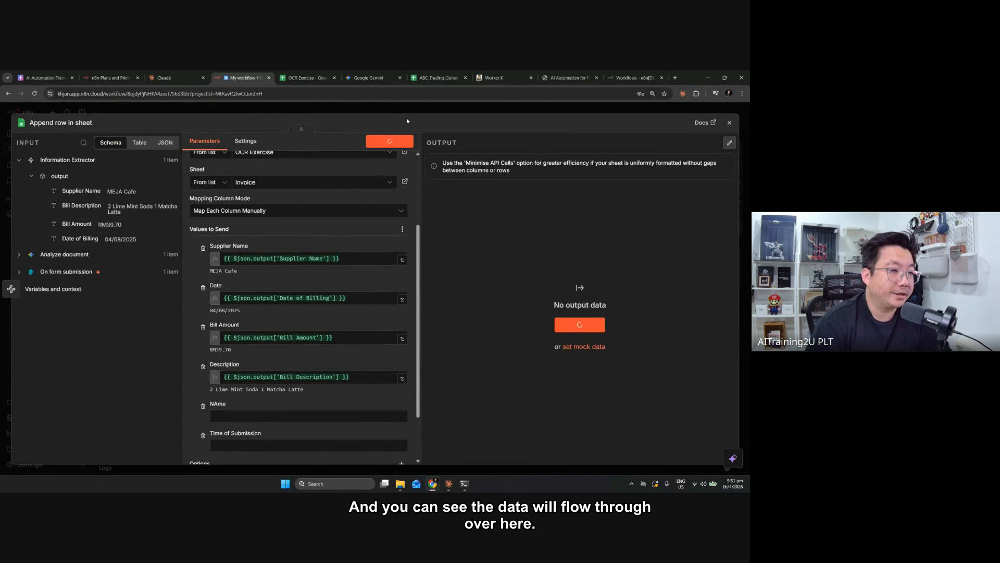
{"action": "left_click", "coordinate": [415, 108]}
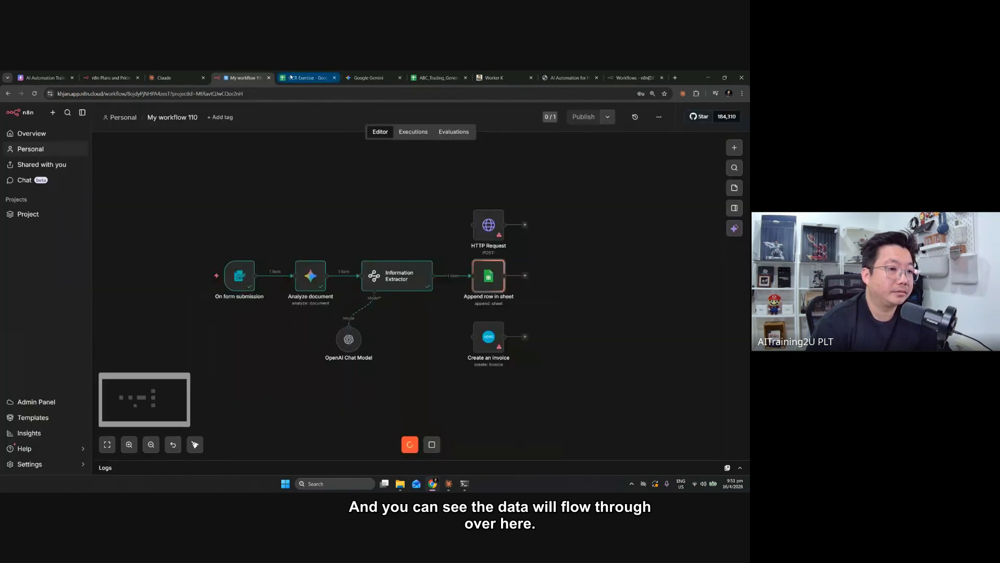
{"action": "left_click", "coordinate": [306, 78]}
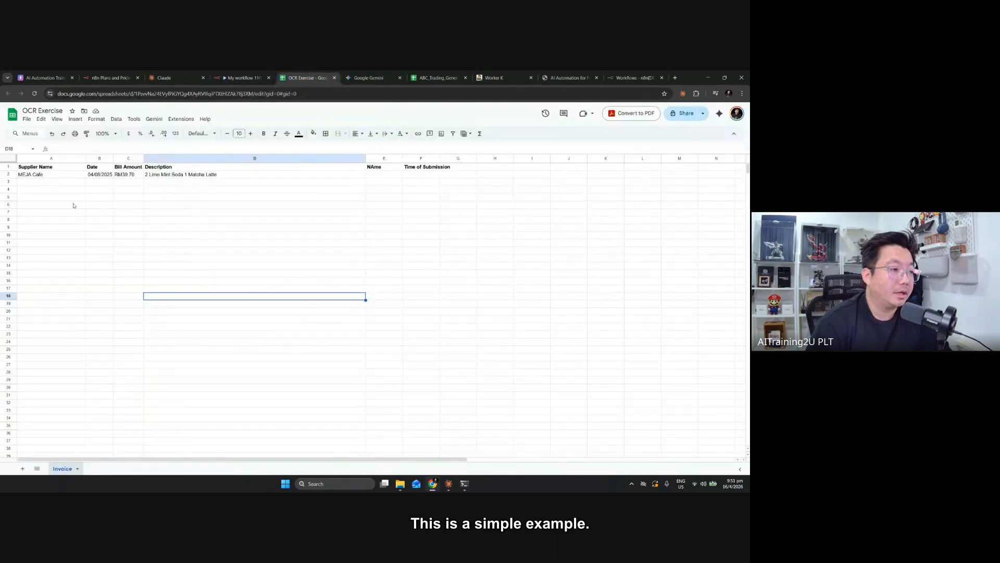
{"action": "key", "text": "ctrl+plus"}
{"action": "key", "text": "ctrl+plus"}
{"action": "key", "text": "ctrl+plus"}
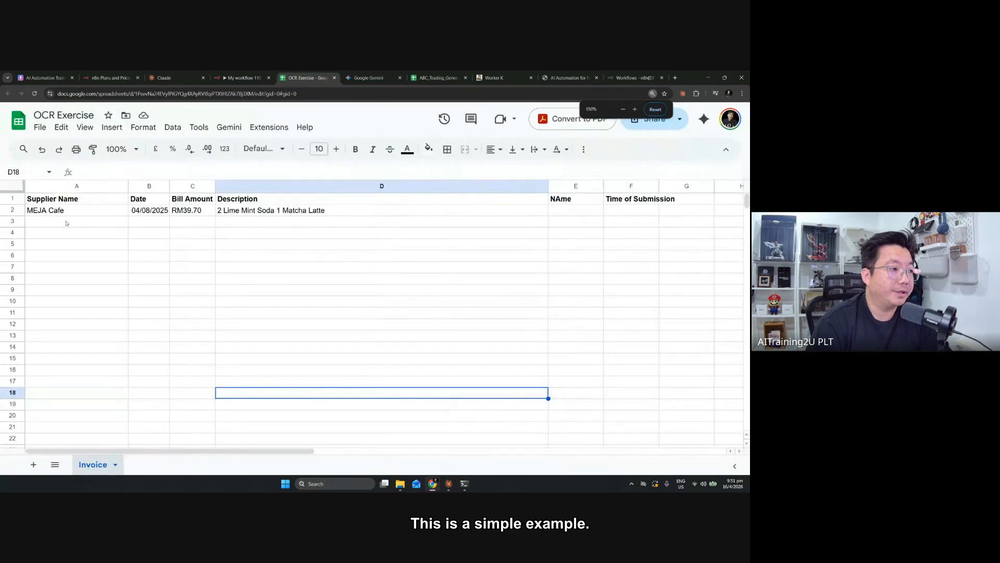
{"action": "key", "text": "ctrl+plus"}
{"action": "left_click", "coordinate": [62, 247]}
{"action": "left_click", "coordinate": [14, 247]}
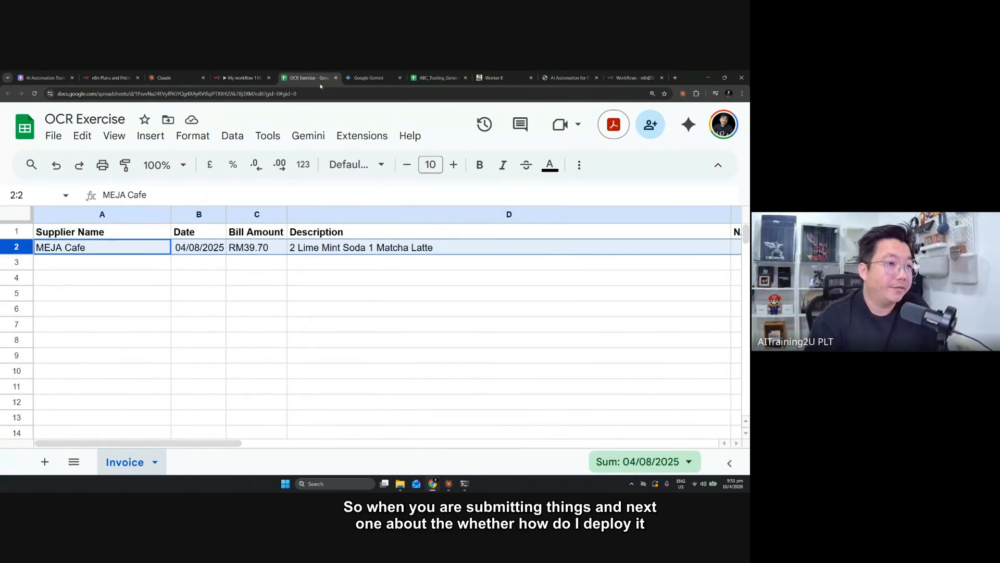
Arrange the OCR Exercise spreadsheet and the n8n workflow in side-by-side windows, with the workflow fitted to its canvas
{"action": "left_click_drag", "start_coordinate": [320, 78], "coordinate": [333, 126]}
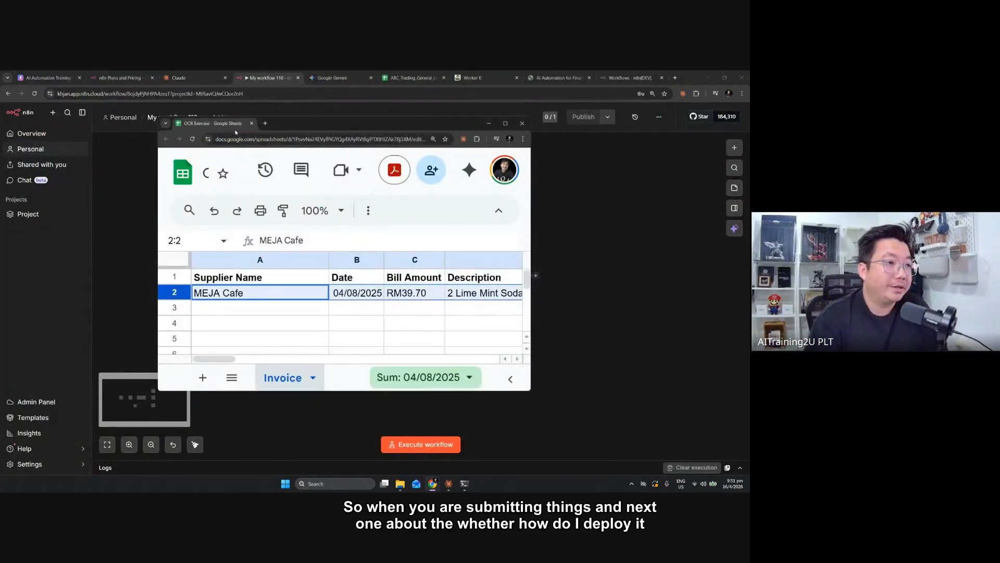
{"action": "left_click_drag", "start_coordinate": [235, 127], "coordinate": [323, 89]}
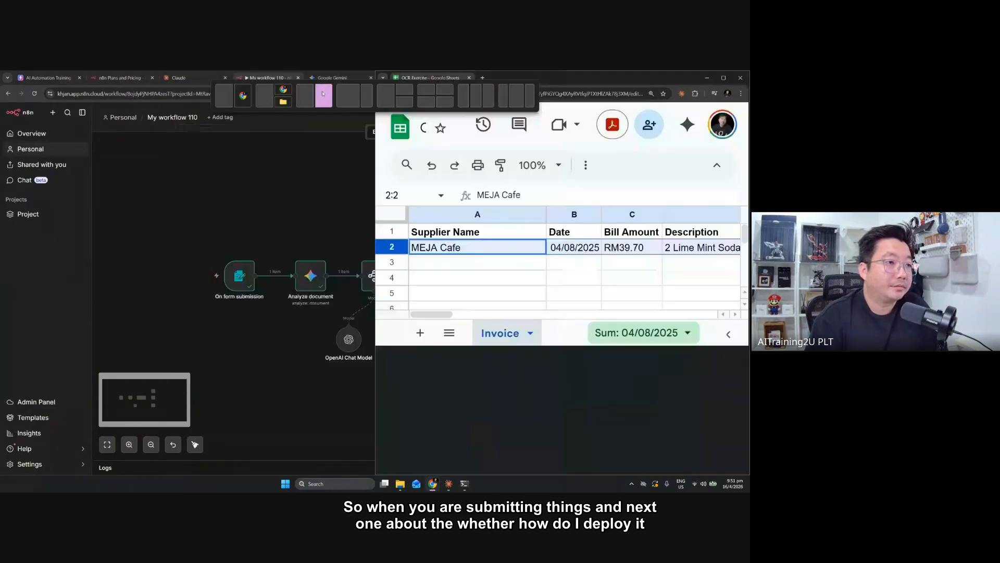
{"action": "left_click", "coordinate": [109, 195]}
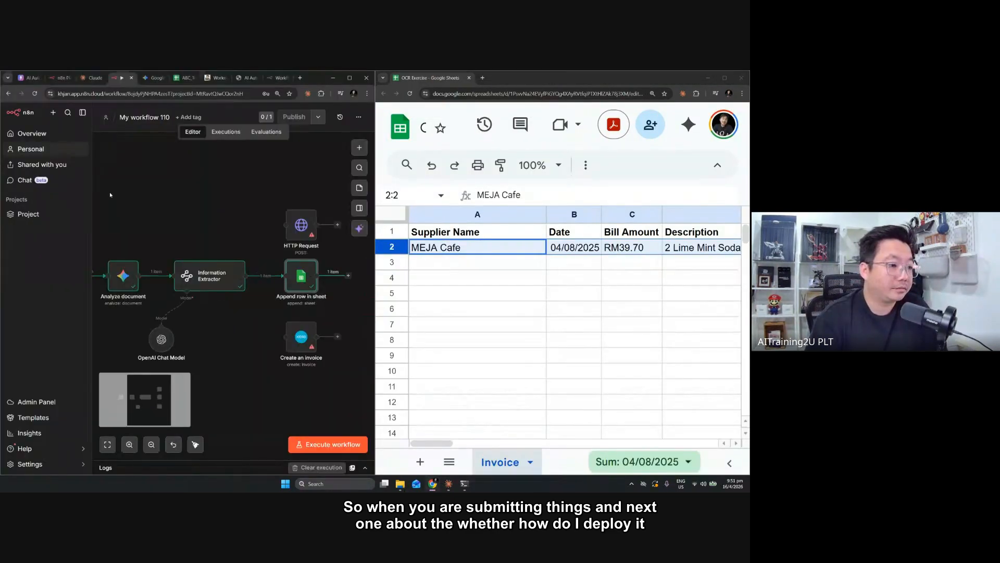
{"action": "left_click", "coordinate": [108, 444]}
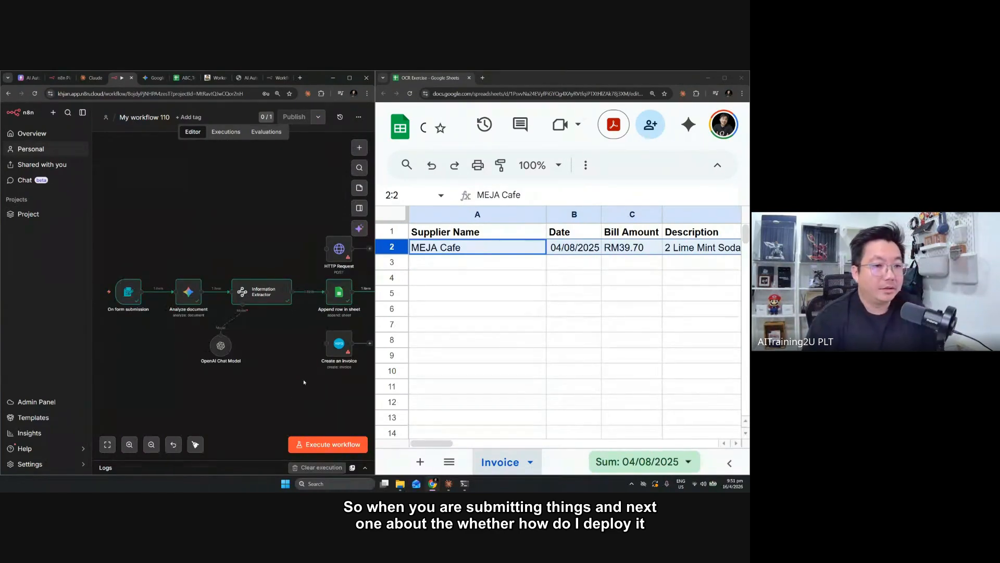
{"action": "left_click", "coordinate": [505, 265]}
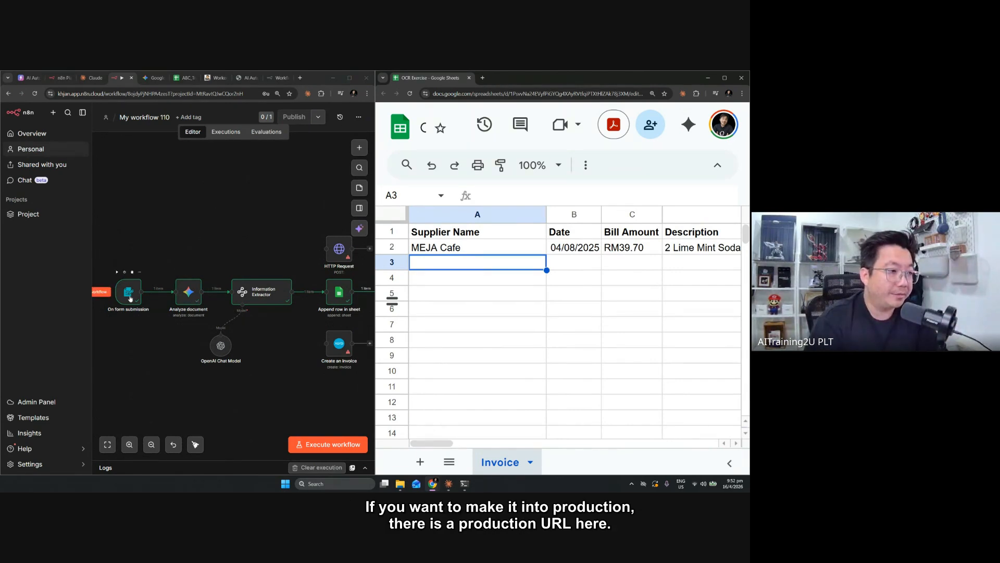
Copy the production URL of the On form submission node's form and close its settings
{"action": "double_click", "coordinate": [130, 297]}
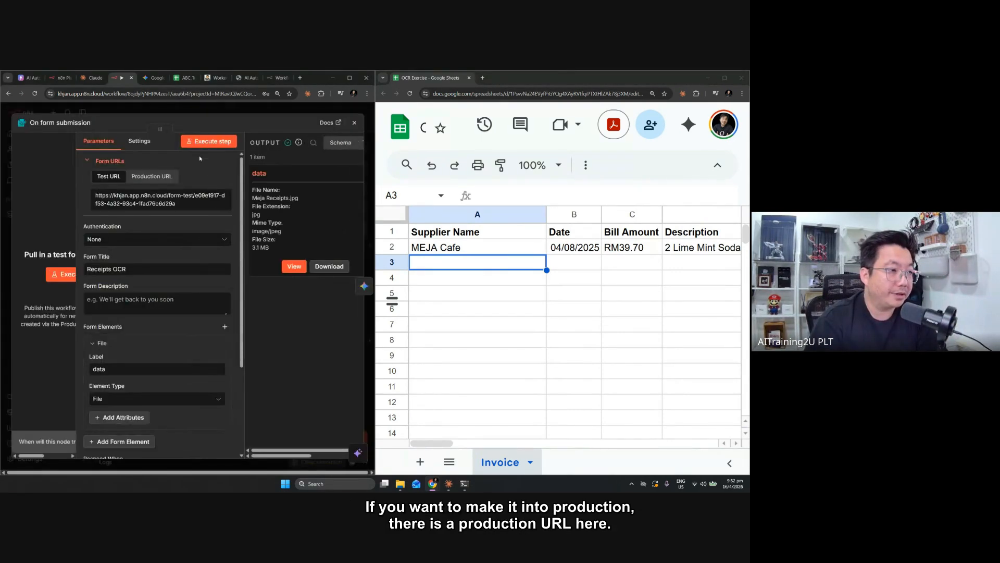
{"action": "left_click", "coordinate": [152, 176]}
{"action": "left_click", "coordinate": [131, 206]}
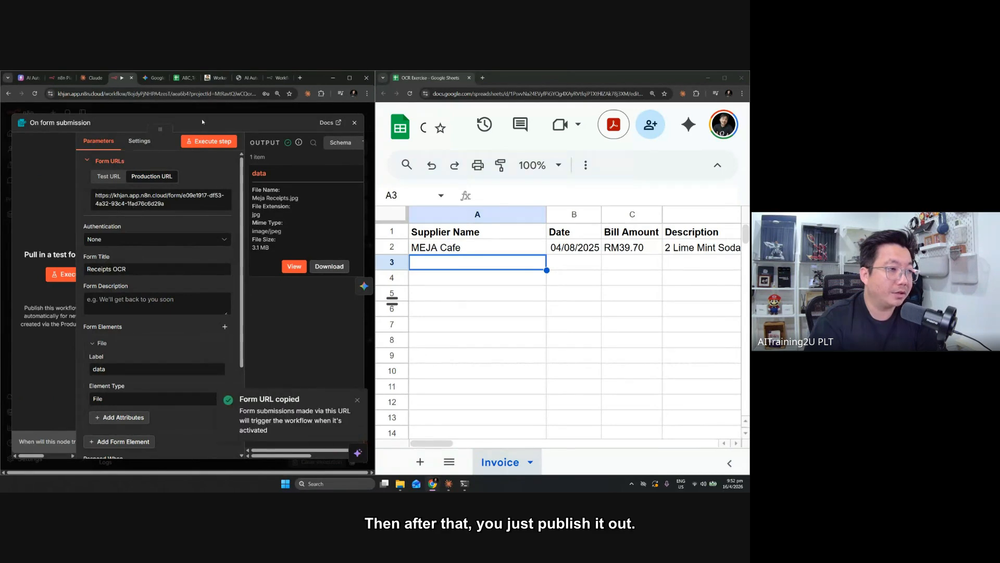
{"action": "left_click", "coordinate": [211, 108]}
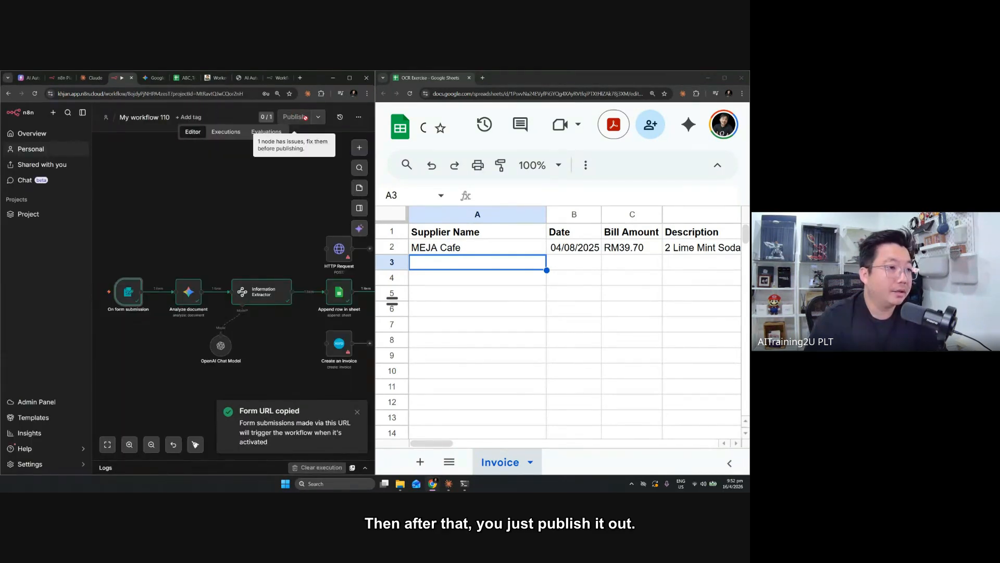
Delete the HTTP Request and Create an invoice nodes from the workflow
{"action": "left_click", "coordinate": [337, 255]}
{"action": "key", "text": "Delete"}
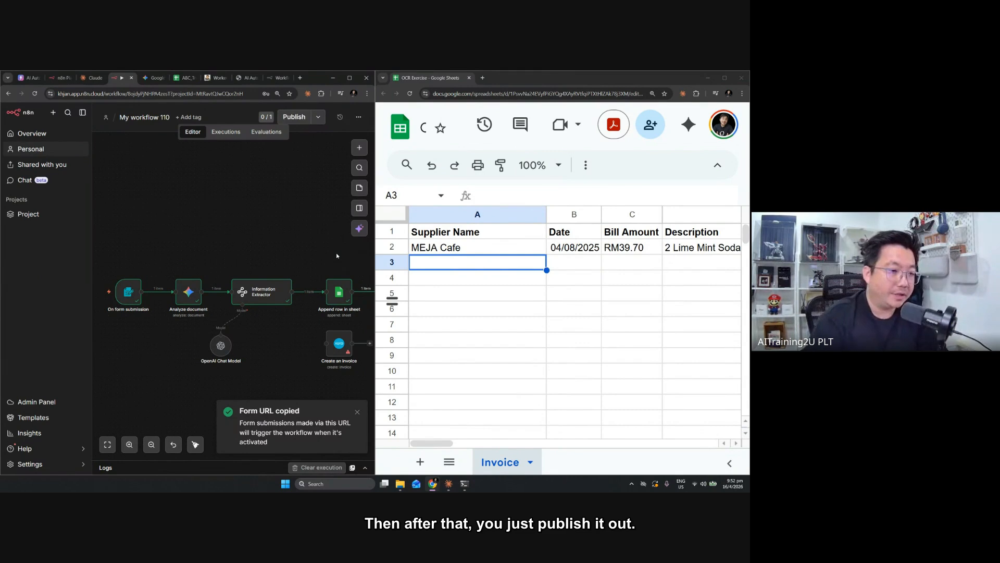
{"action": "left_click", "coordinate": [340, 349]}
{"action": "key", "text": "Delete"}
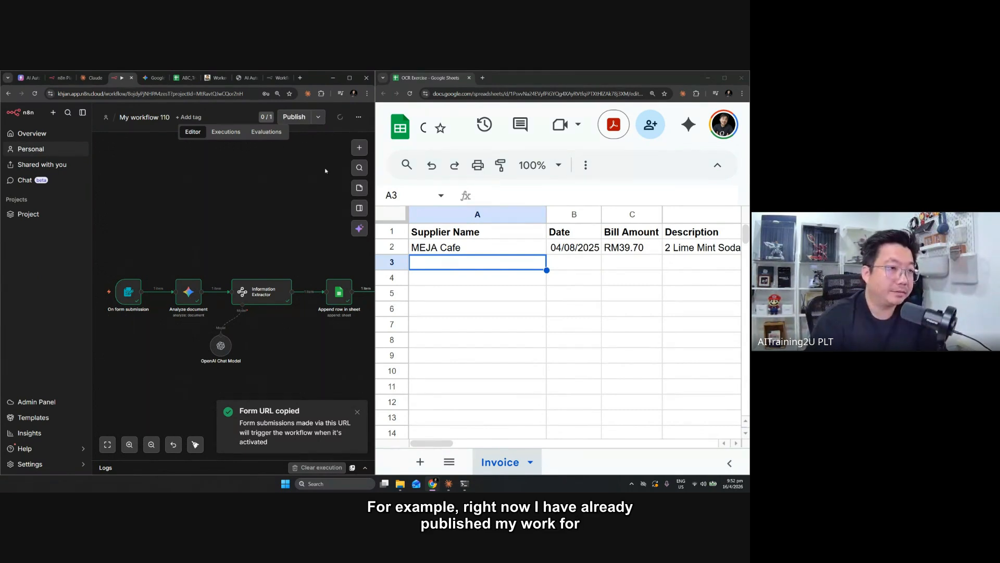
Publish My workflow 110 and dismiss the resulting dialog and notification
{"action": "left_click", "coordinate": [295, 118]}
{"action": "left_click", "coordinate": [255, 340]}
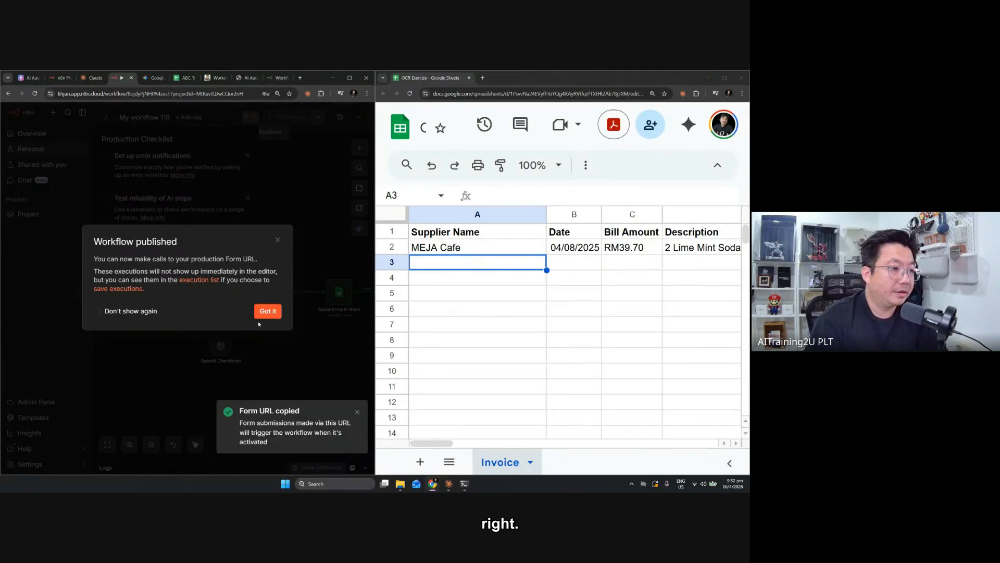
{"action": "left_click", "coordinate": [269, 311]}
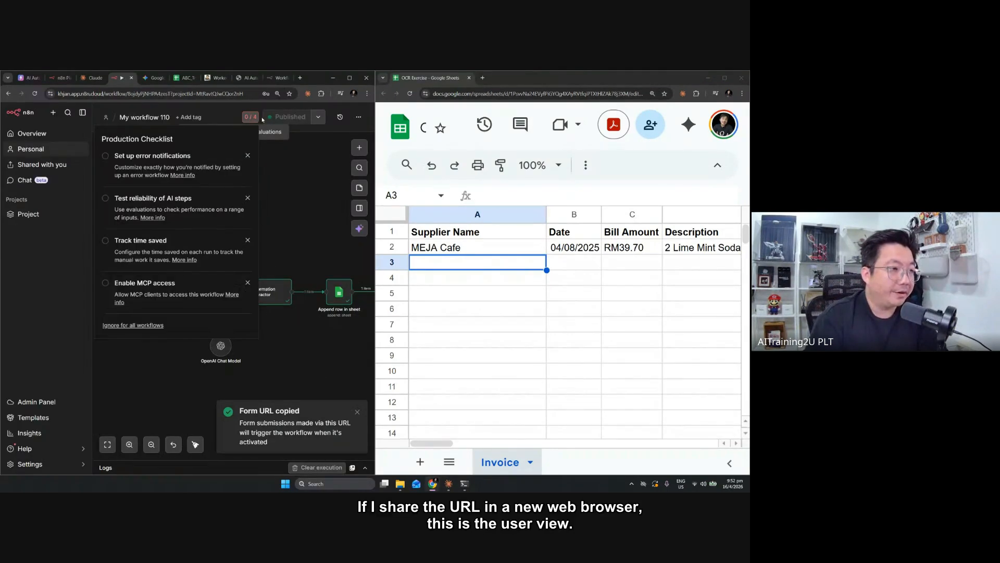
{"action": "left_click", "coordinate": [357, 412]}
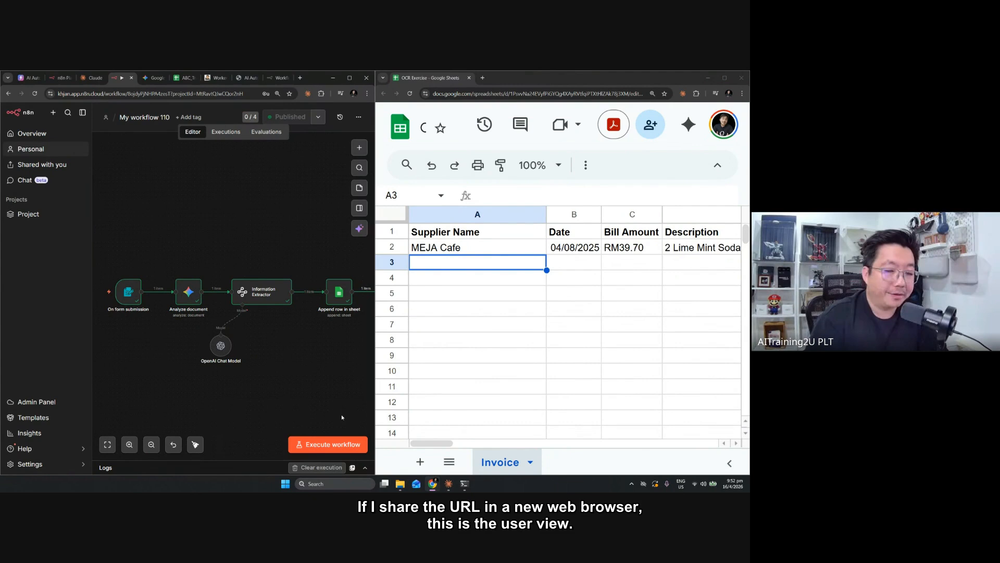
Open the copied production form URL in a new browser tab
{"action": "key", "text": "ctrl+shift+n"}
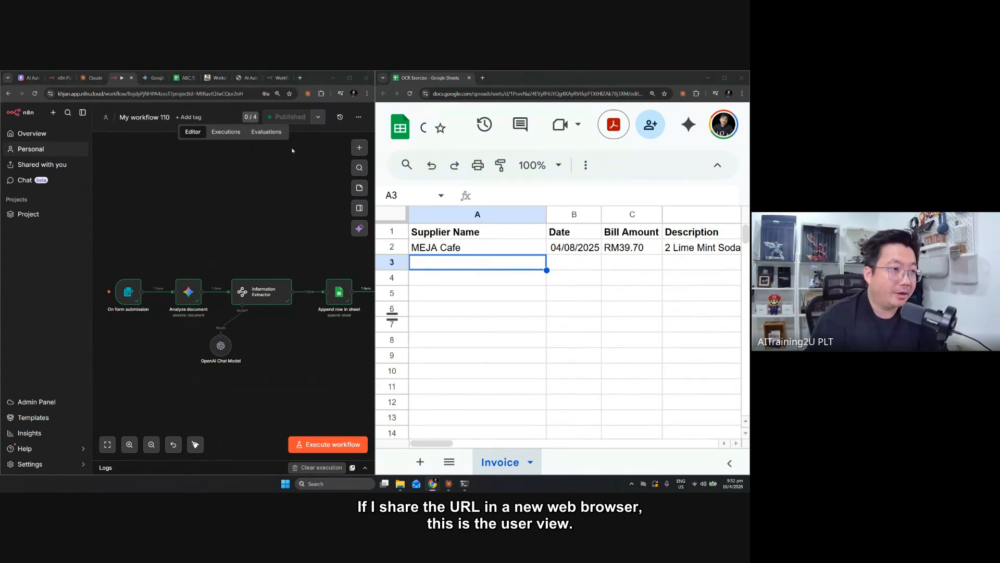
{"action": "left_click", "coordinate": [299, 77]}
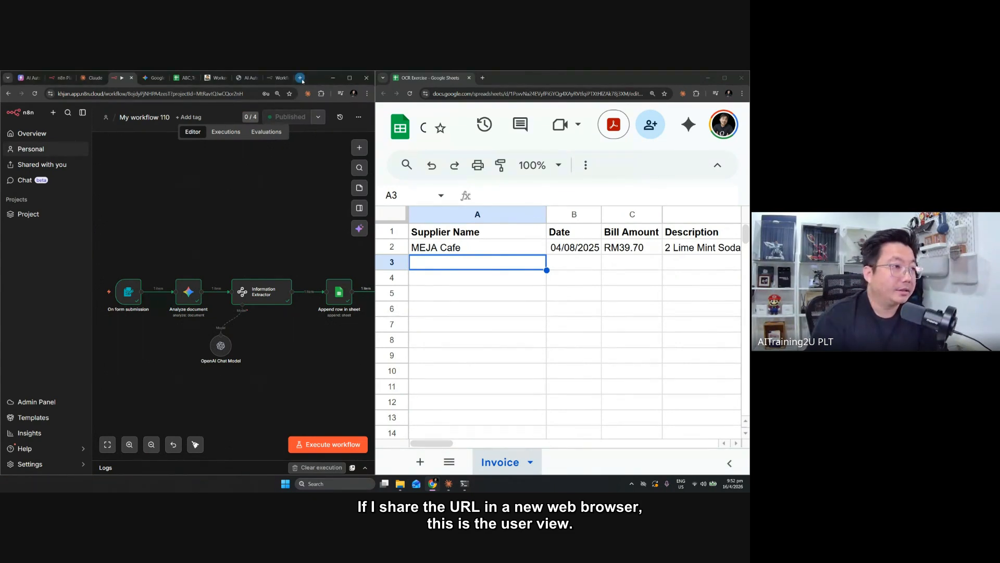
{"action": "key", "text": "ctrl+v"}
{"action": "key", "text": "Return"}
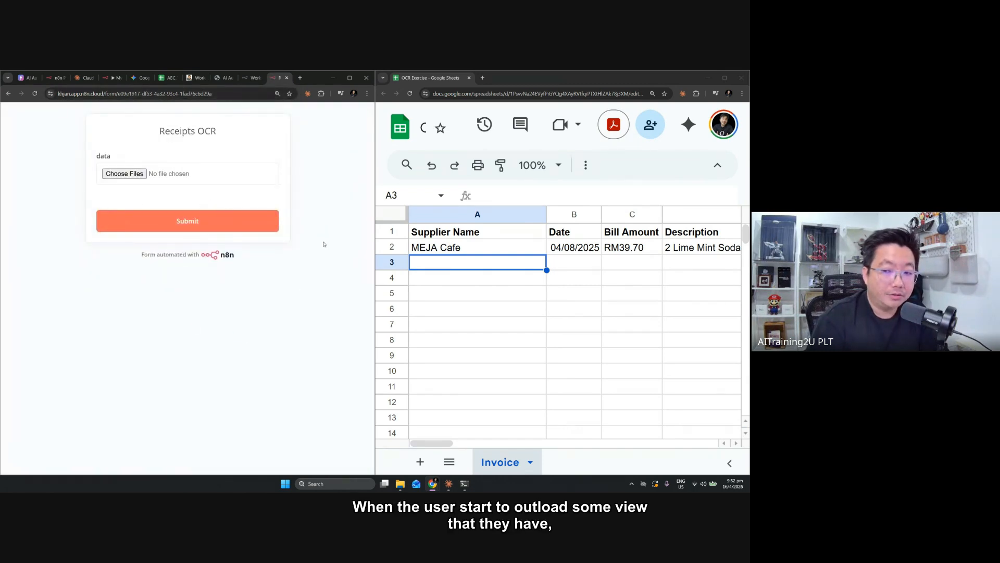
Search the Downloads folder for "invoice", attach an invoice PDF to the Receipts OCR form and submit it
{"action": "left_click", "coordinate": [110, 173]}
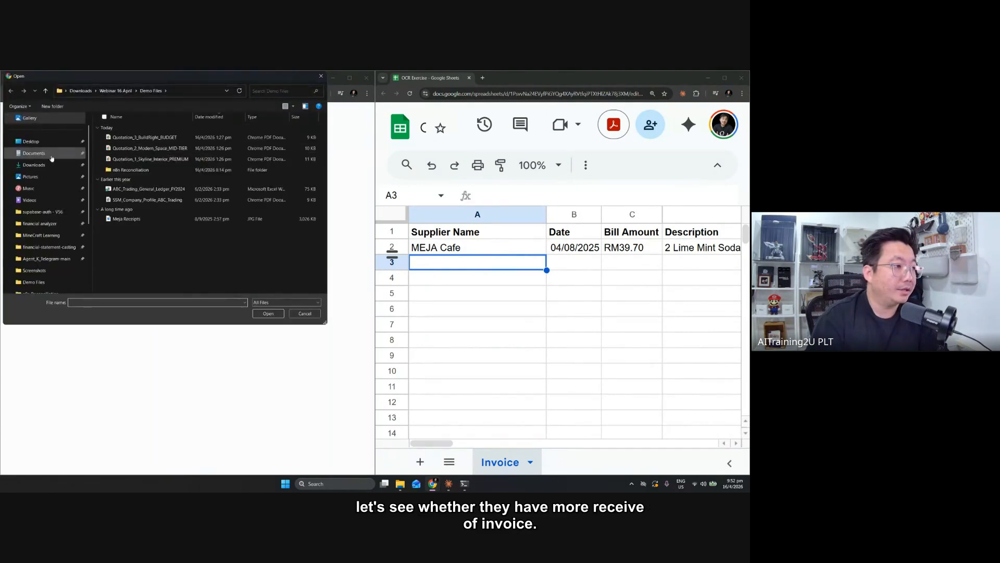
{"action": "left_click", "coordinate": [34, 164]}
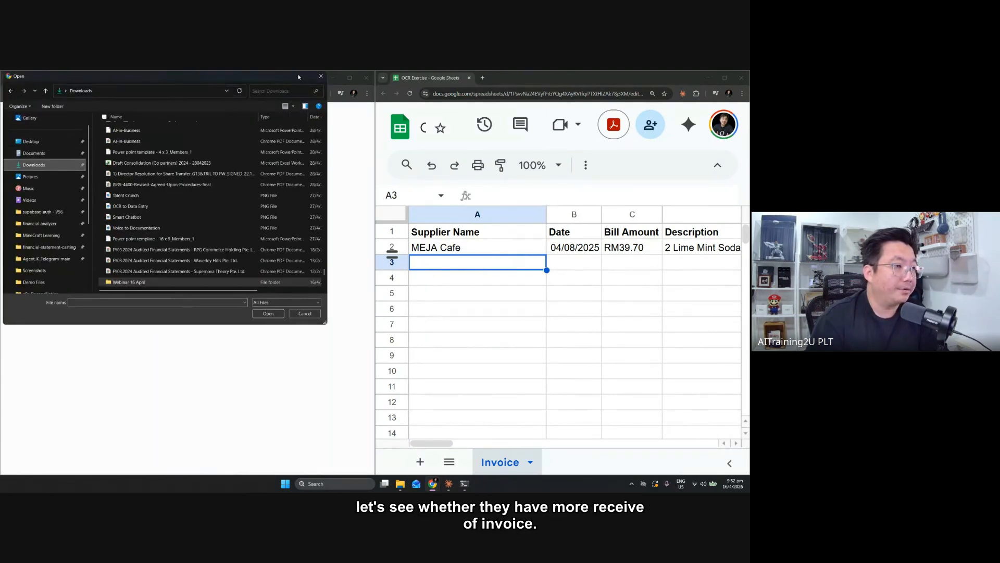
{"action": "left_click", "coordinate": [285, 90]}
{"action": "type", "text": "re"}
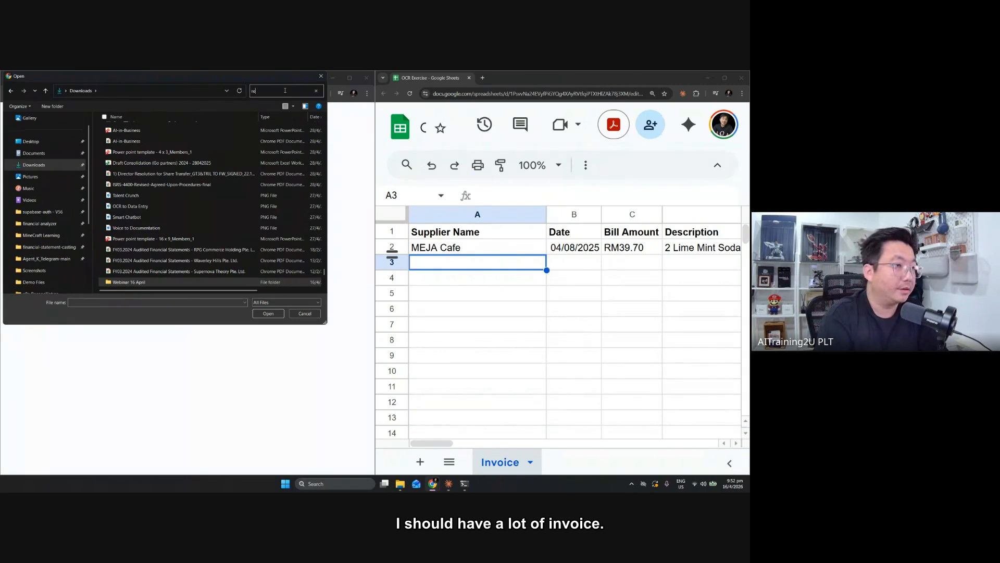
{"action": "type", "text": "ceip"}
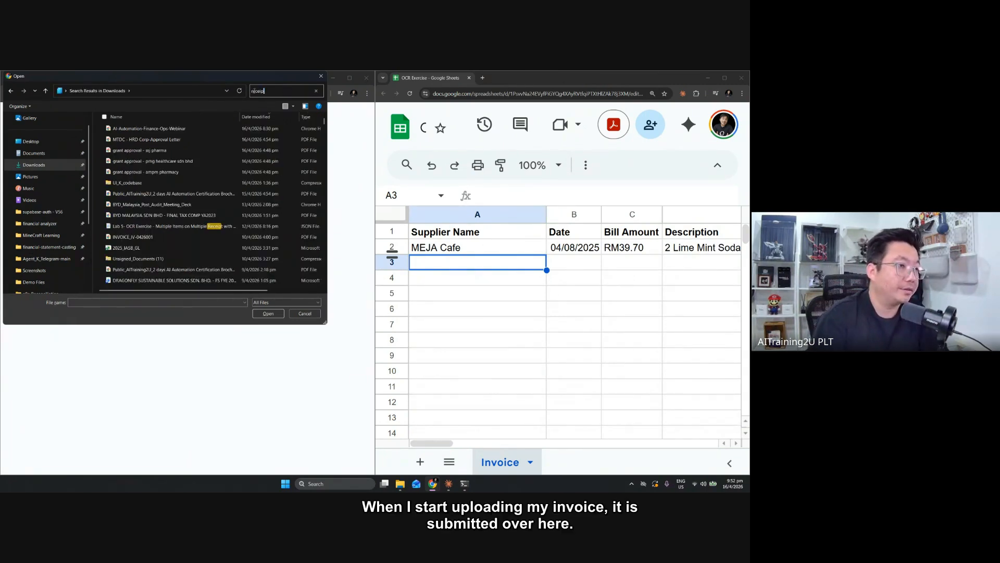
{"action": "key", "text": "ctrl+a"}
{"action": "type", "text": "invoice"}
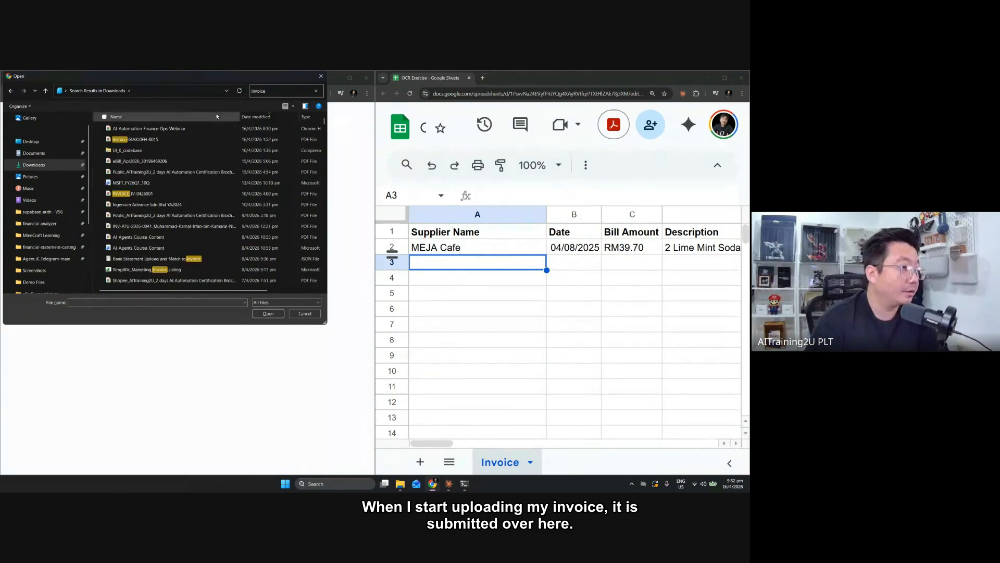
{"action": "double_click", "coordinate": [157, 140]}
{"action": "left_click", "coordinate": [198, 227]}
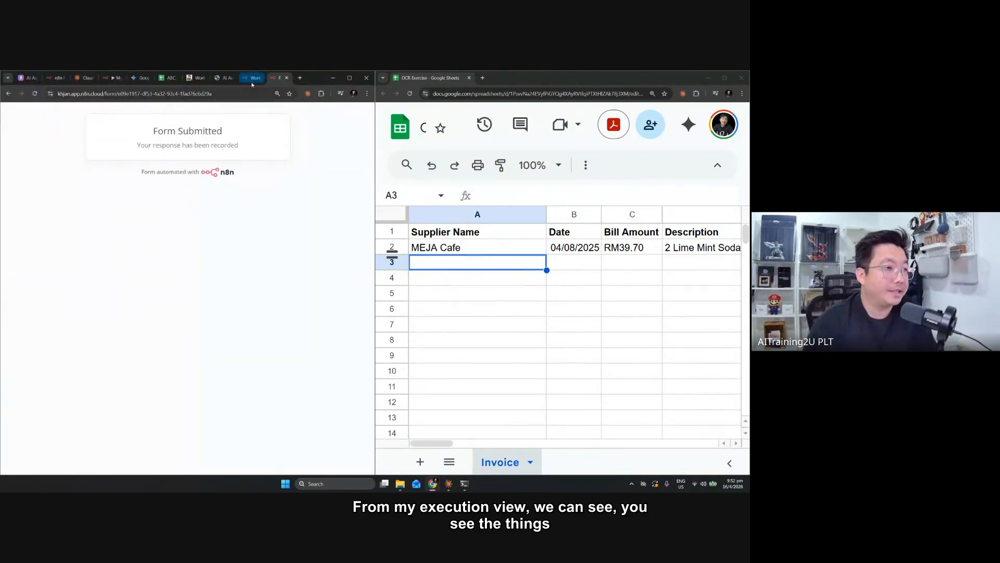
Return to My workflow 110 and open its list of executions
{"action": "left_click", "coordinate": [227, 79]}
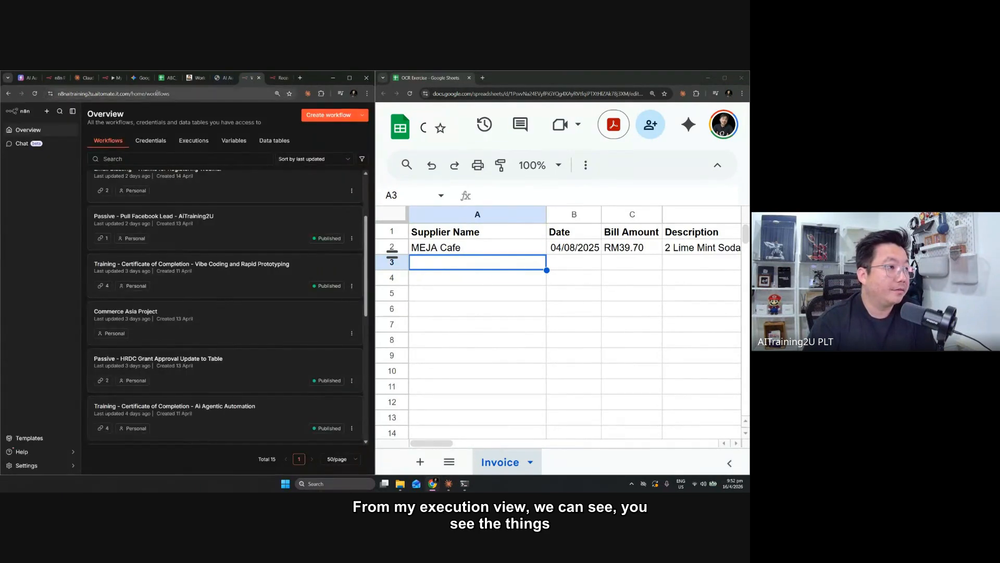
{"action": "left_click", "coordinate": [113, 78]}
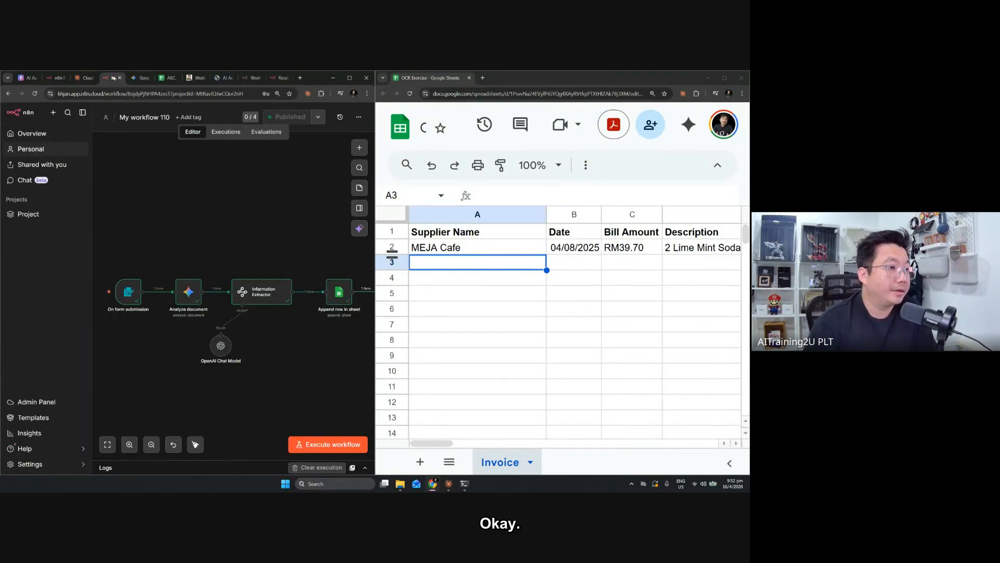
{"action": "left_click", "coordinate": [226, 131]}
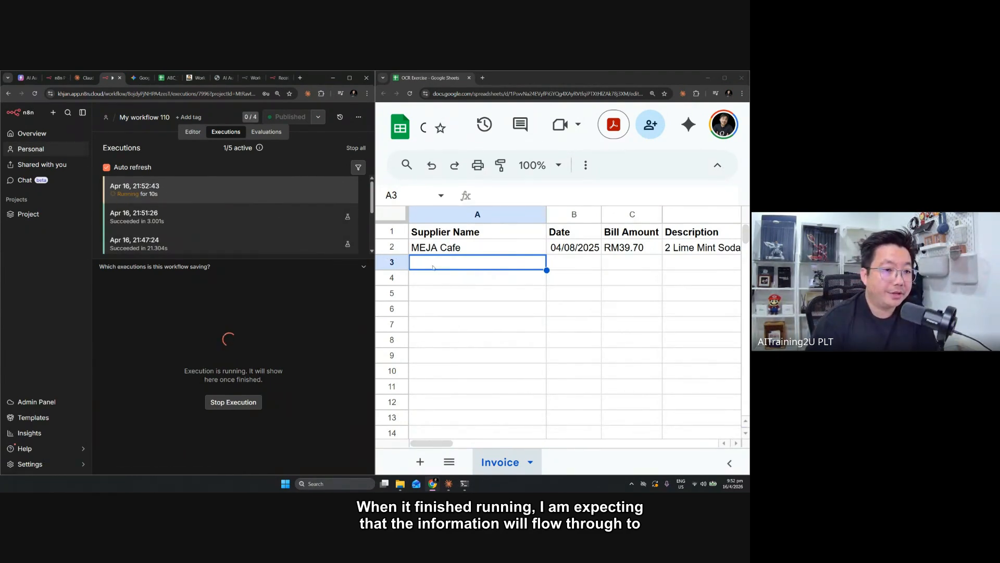
Check cells A3:D3 of the Invoice sheet for the data extracted from the submitted invoice
{"action": "left_click_drag", "start_coordinate": [698, 263], "coordinate": [505, 280]}
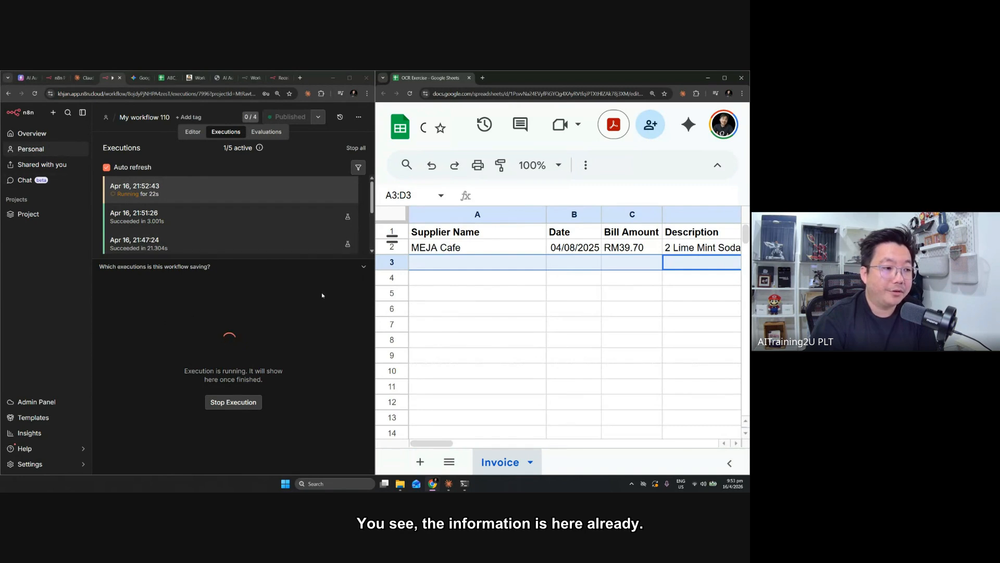
{"action": "left_click", "coordinate": [511, 267]}
{"action": "left_click_drag", "start_coordinate": [539, 269], "coordinate": [690, 266]}
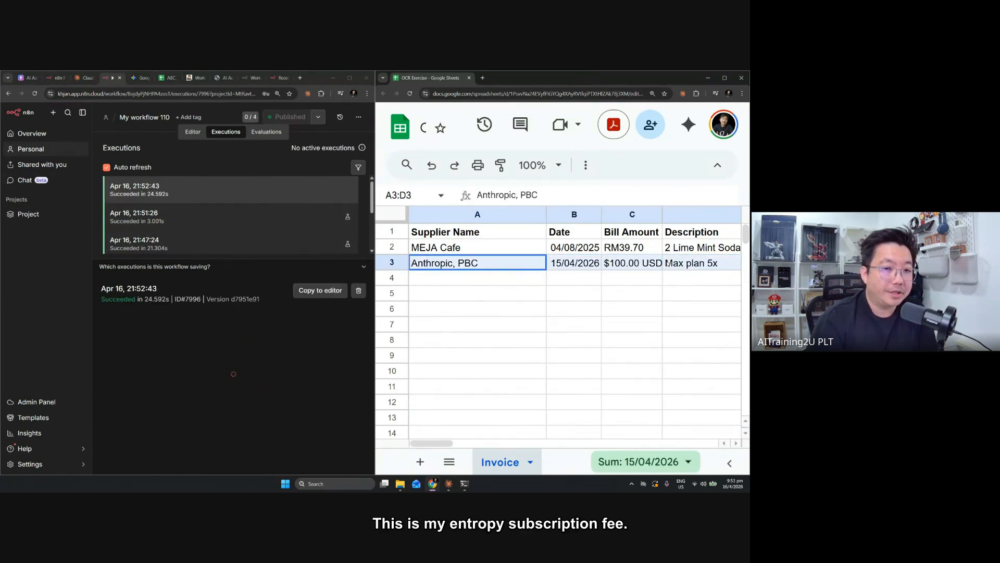
{"action": "left_click", "coordinate": [463, 270]}
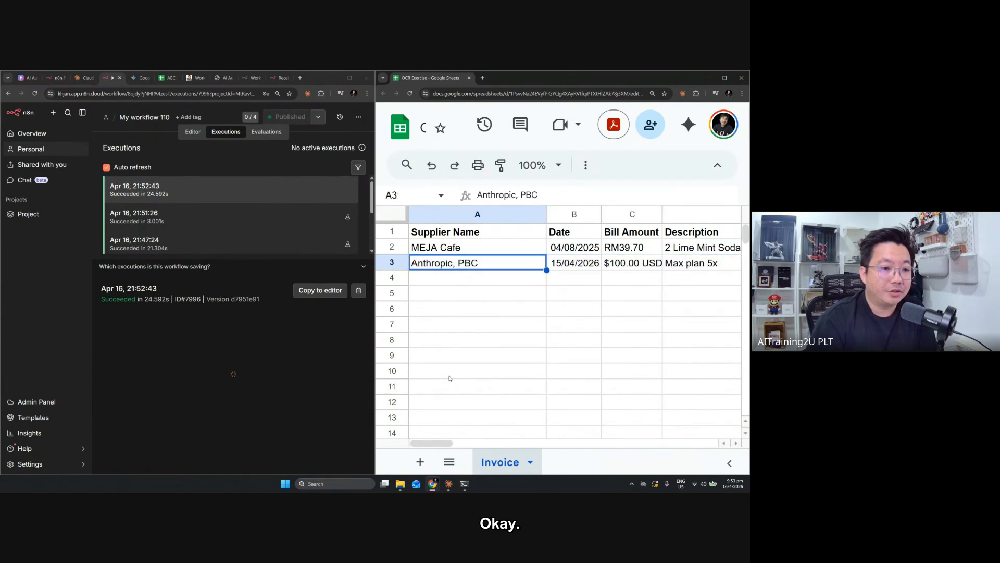
{"action": "left_click_drag", "start_coordinate": [440, 446], "coordinate": [441, 446]}
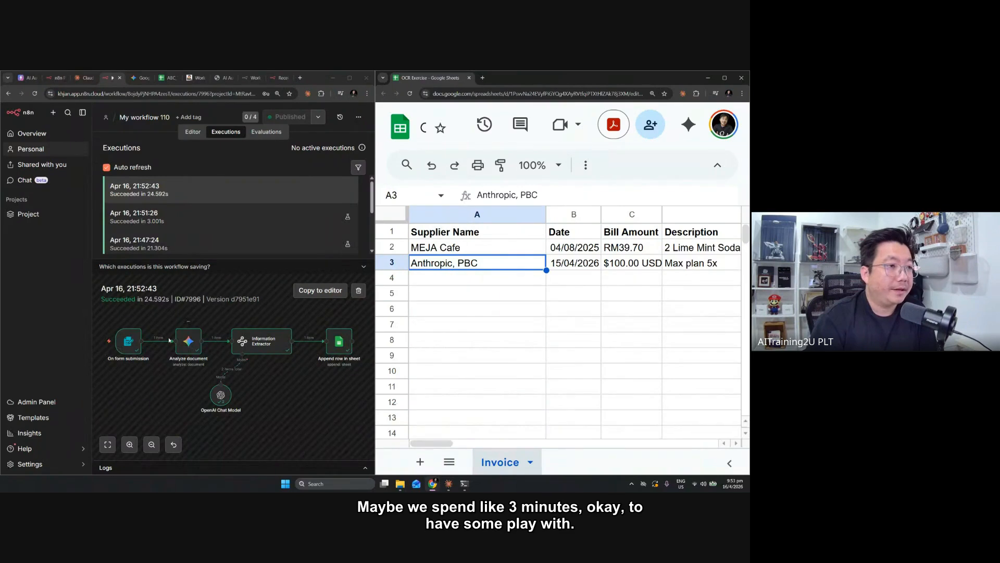
Copy the Receipts OCR form's URL from the submitted form page and open it in another new tab
{"action": "left_click", "coordinate": [275, 78]}
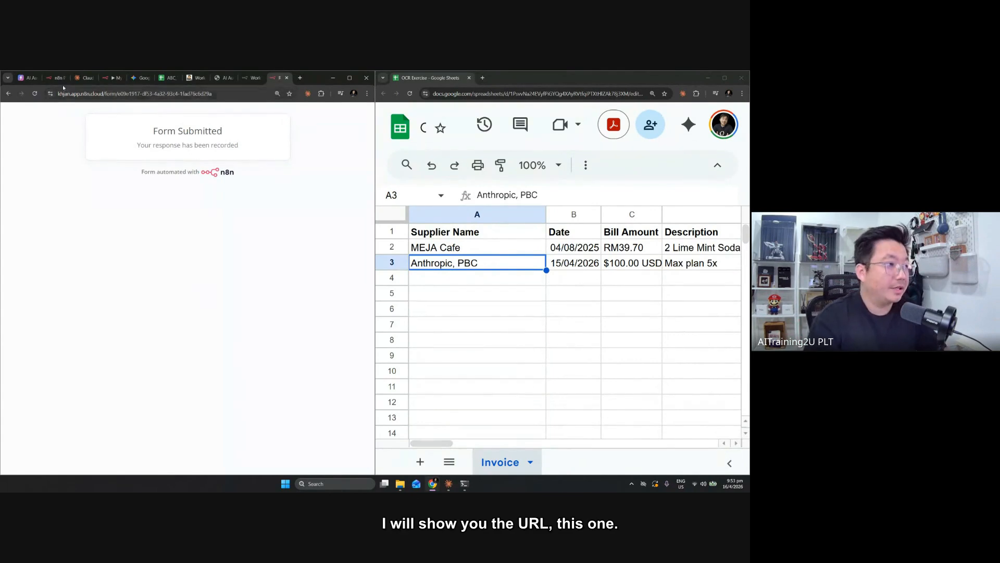
{"action": "left_click", "coordinate": [111, 77]}
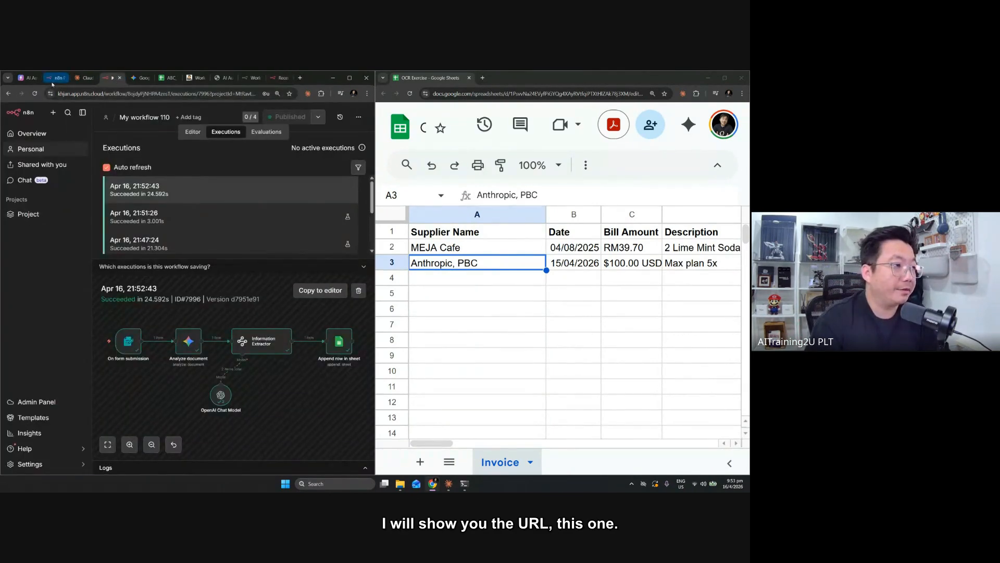
{"action": "left_click", "coordinate": [280, 77]}
{"action": "left_click", "coordinate": [153, 91]}
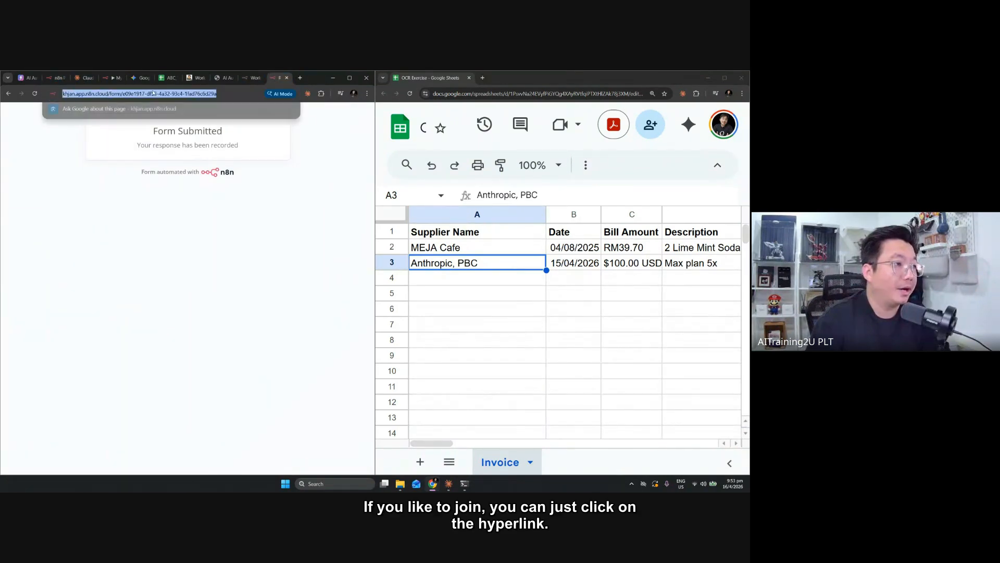
{"action": "key", "text": "ctrl+c"}
{"action": "key", "text": "ctrl+t"}
{"action": "key", "text": "ctrl+v"}
{"action": "key", "text": "Return"}
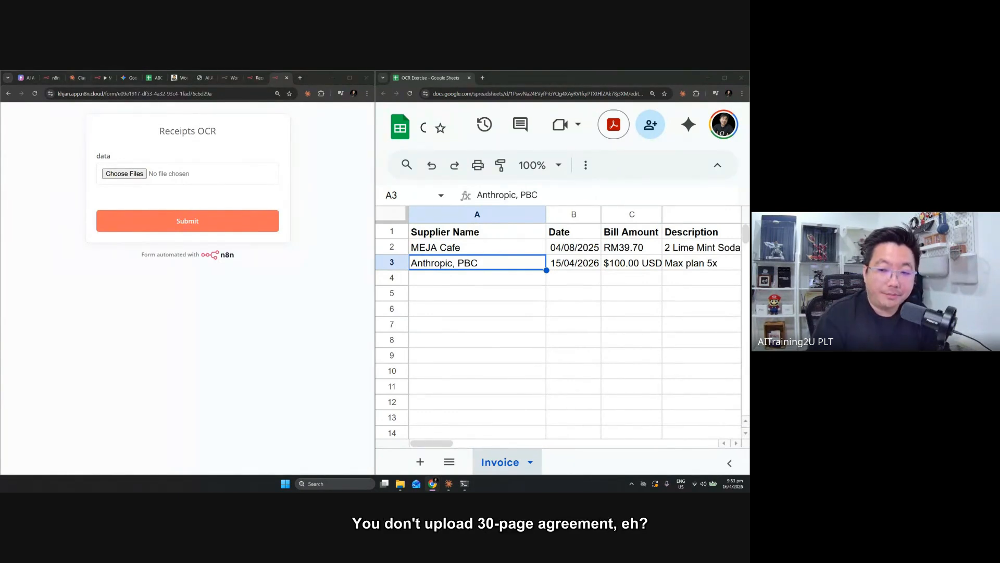
Close both Receipts OCR form tabs and return to the executions of My workflow 110
{"action": "left_click", "coordinate": [287, 79]}
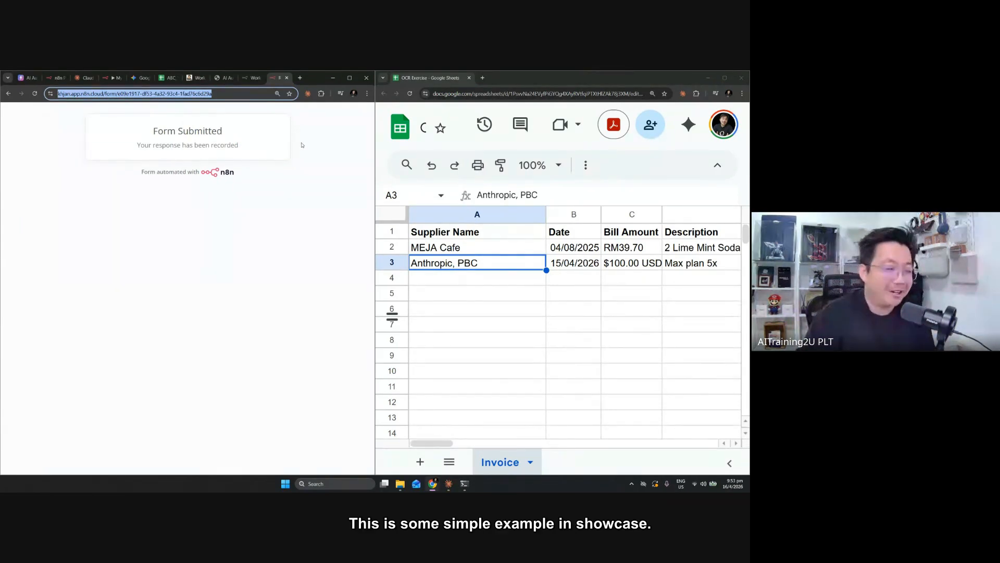
{"action": "left_click", "coordinate": [287, 80]}
{"action": "left_click", "coordinate": [126, 79]}
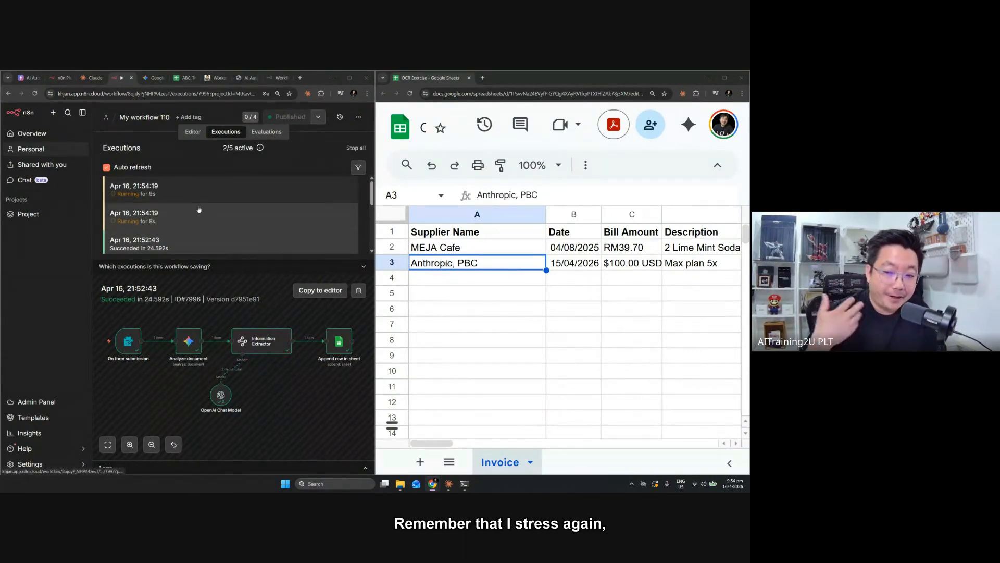
Monitor the newest executions of My workflow 110 and check the rows being appended to the Invoice sheet
{"action": "scroll", "coordinate": [568, 265], "scroll_direction": "down", "scroll_amount": 1}
{"action": "scroll", "coordinate": [568, 266], "scroll_direction": "up", "scroll_amount": 1}
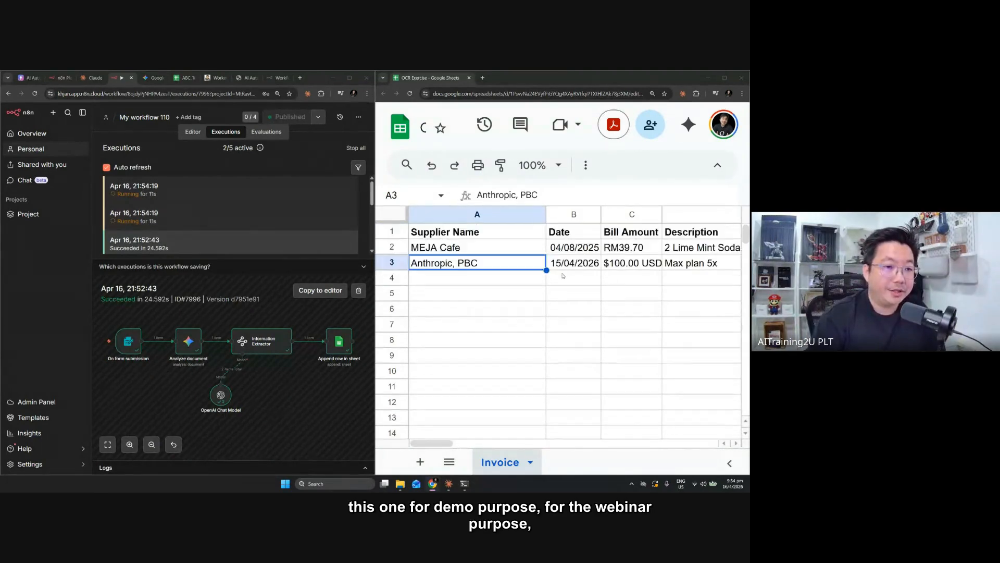
{"action": "left_click", "coordinate": [579, 263]}
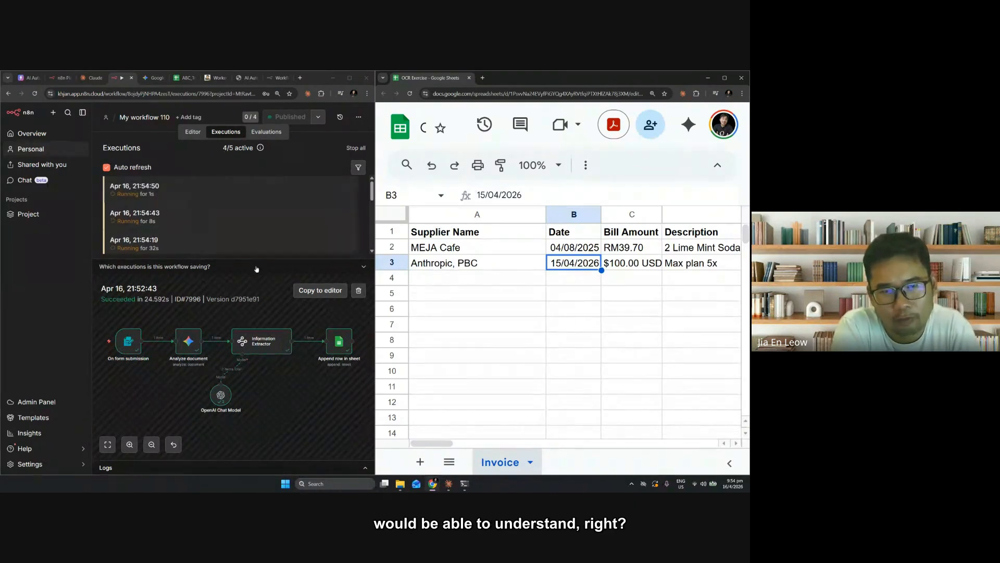
{"action": "scroll", "coordinate": [284, 233], "scroll_direction": "down", "scroll_amount": 1}
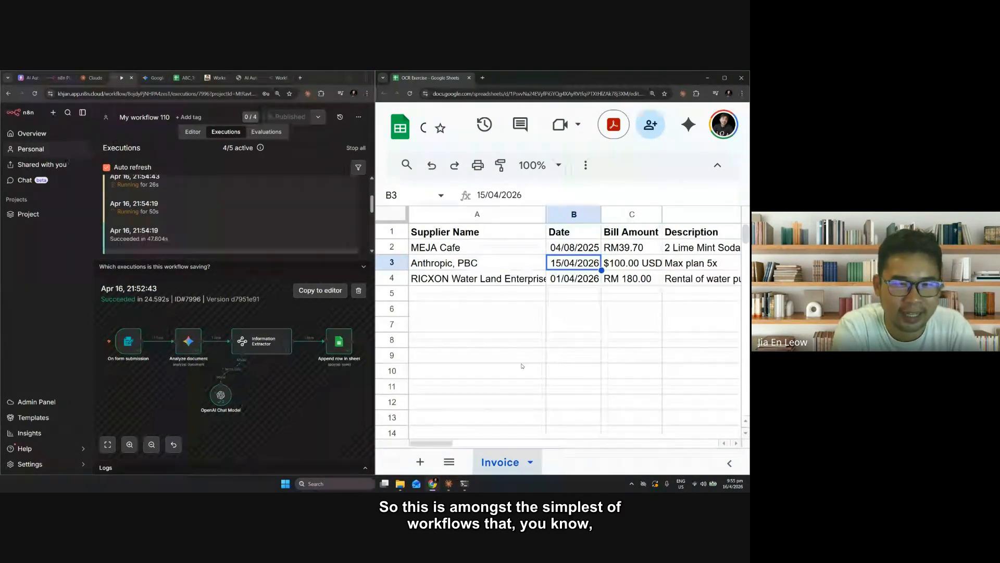
{"action": "left_click", "coordinate": [463, 308]}
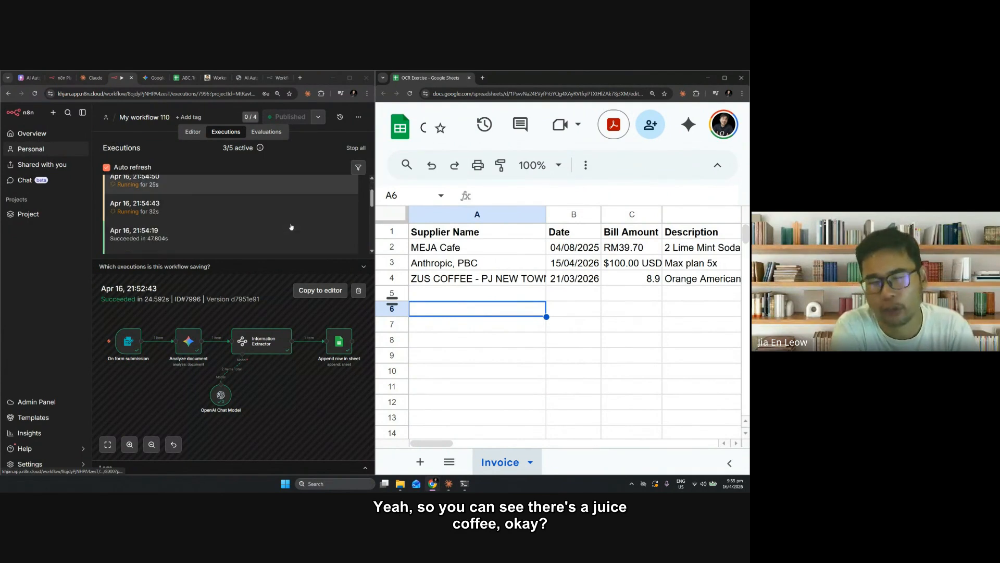
{"action": "left_click", "coordinate": [478, 387]}
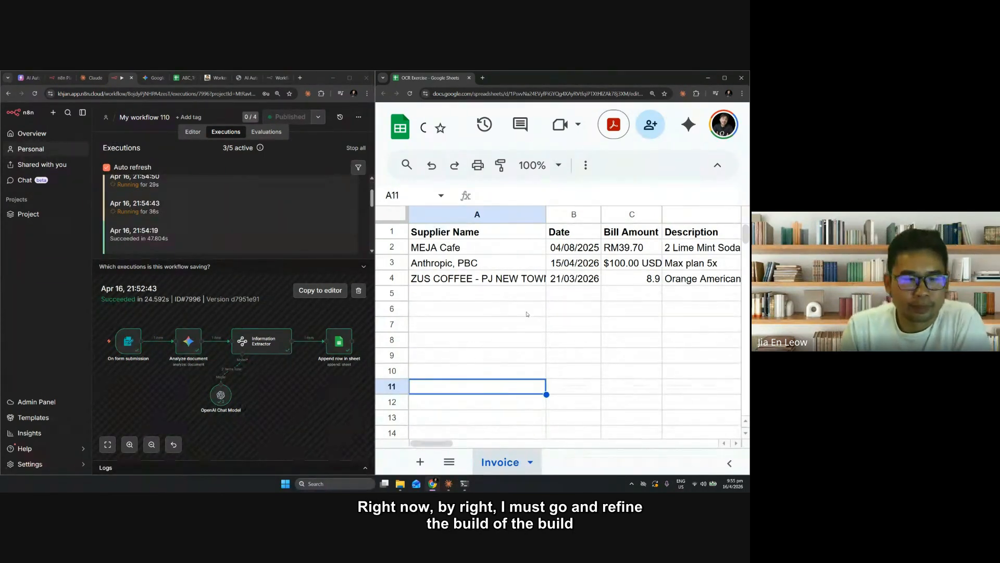
{"action": "left_click", "coordinate": [503, 280]}
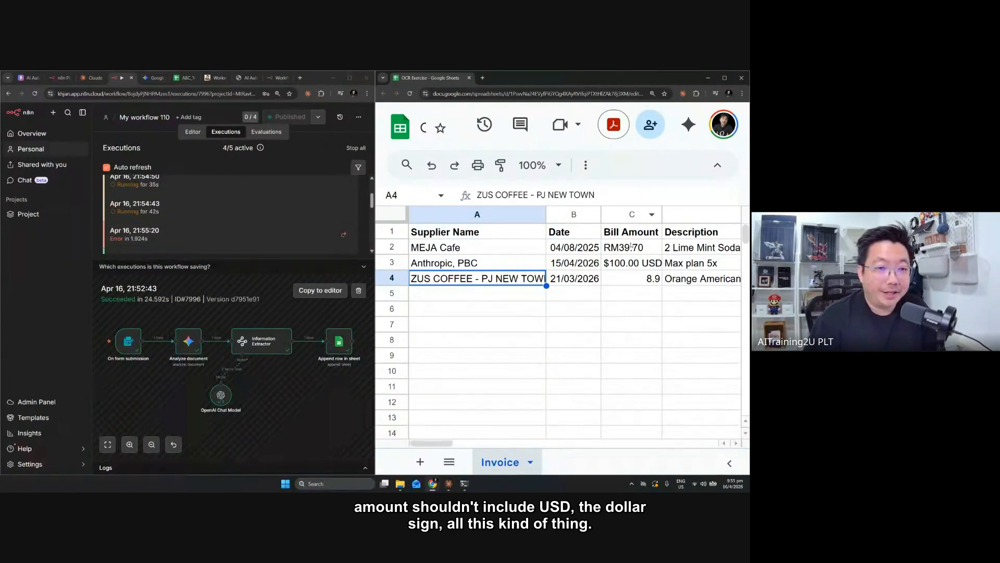
Review the format of the Bill Amount entries in column C from row 2 down
{"action": "left_click_drag", "start_coordinate": [622, 248], "coordinate": [632, 307]}
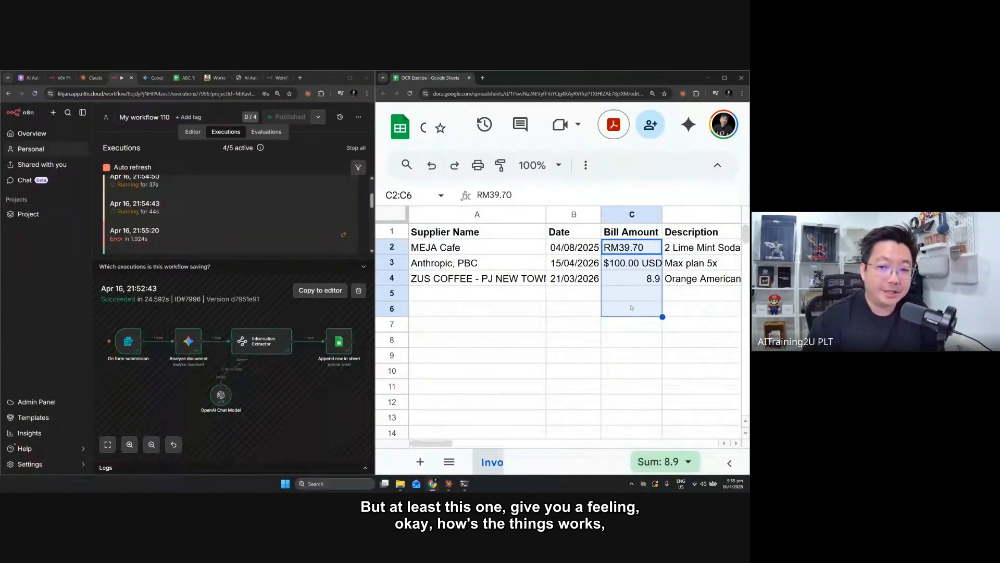
{"action": "left_click", "coordinate": [625, 356]}
{"action": "left_click", "coordinate": [624, 301]}
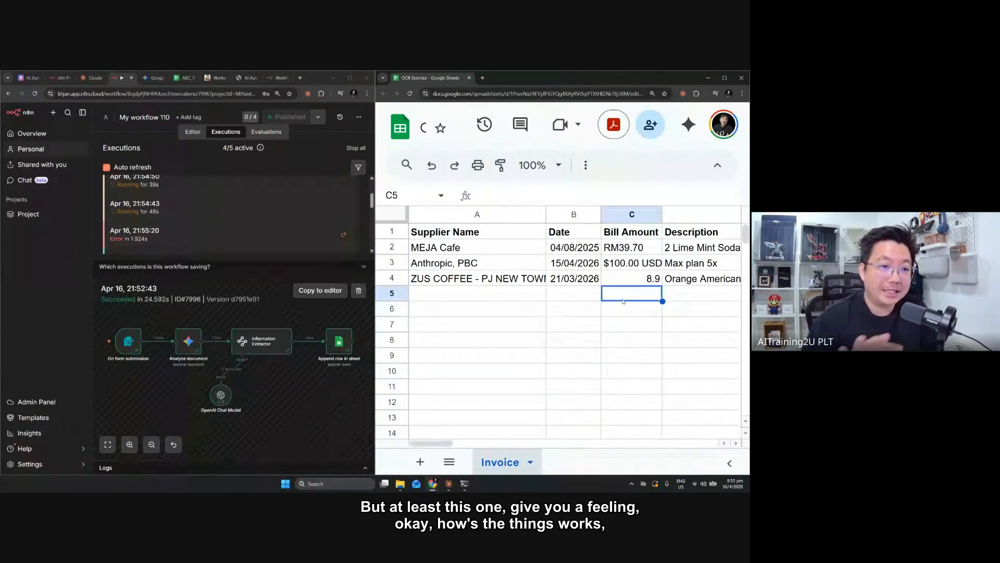
Open the failed execution from Apr 16, 21:55:20 to inspect its error
{"action": "scroll", "coordinate": [213, 208], "scroll_direction": "up", "scroll_amount": 1}
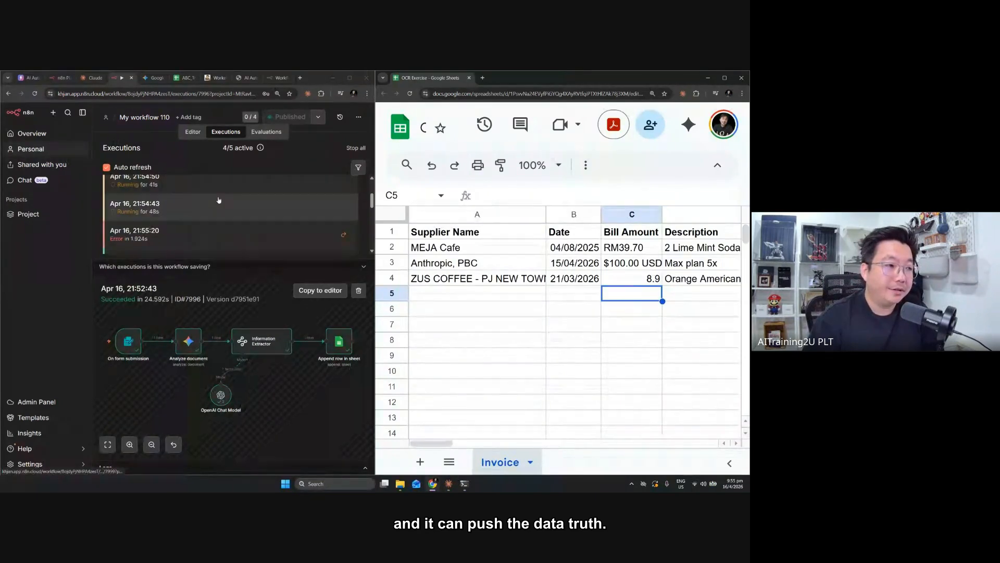
{"action": "scroll", "coordinate": [207, 211], "scroll_direction": "down", "scroll_amount": 3}
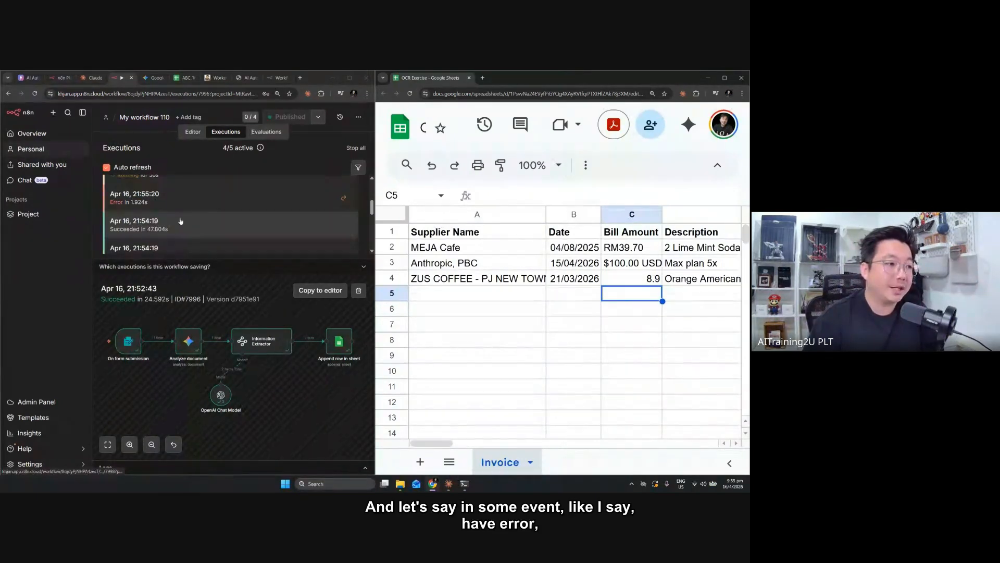
{"action": "left_click", "coordinate": [125, 202]}
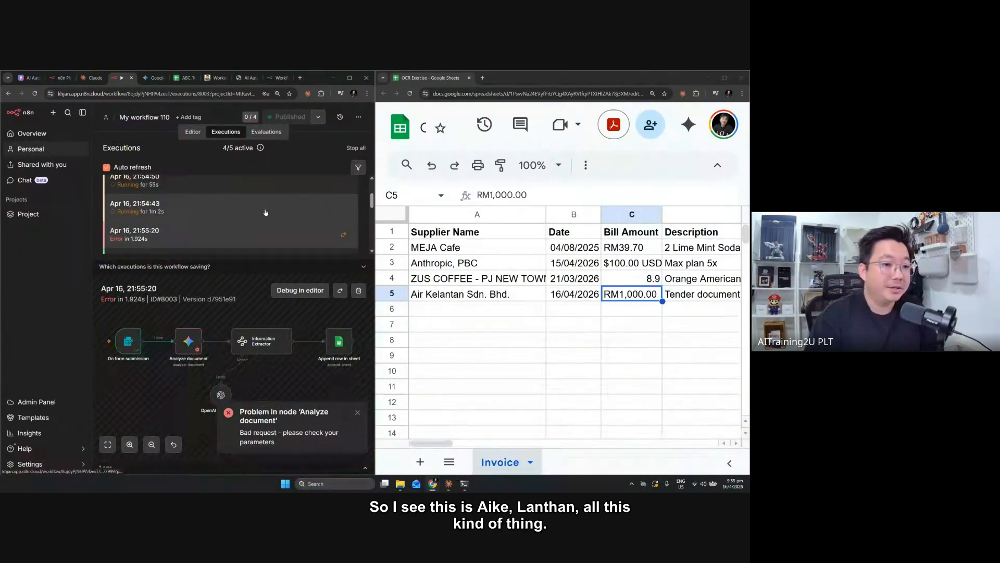
Check the supplier name in row 5 of the Invoice sheet and look through the remaining executions
{"action": "left_click", "coordinate": [482, 295]}
{"action": "scroll", "coordinate": [197, 248], "scroll_direction": "down", "scroll_amount": 1}
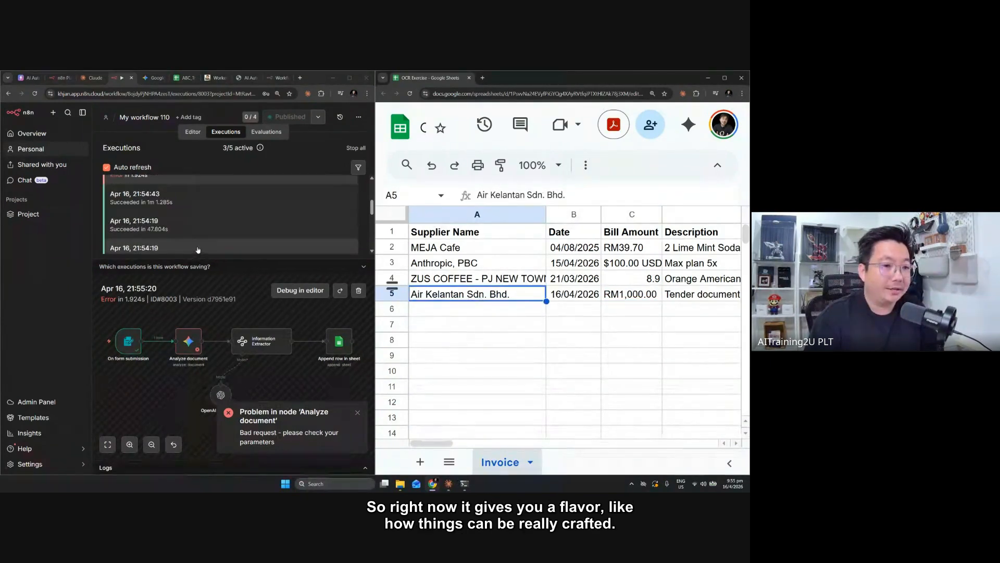
{"action": "scroll", "coordinate": [605, 299], "scroll_direction": "down", "scroll_amount": 1}
{"action": "scroll", "coordinate": [604, 300], "scroll_direction": "up", "scroll_amount": 1}
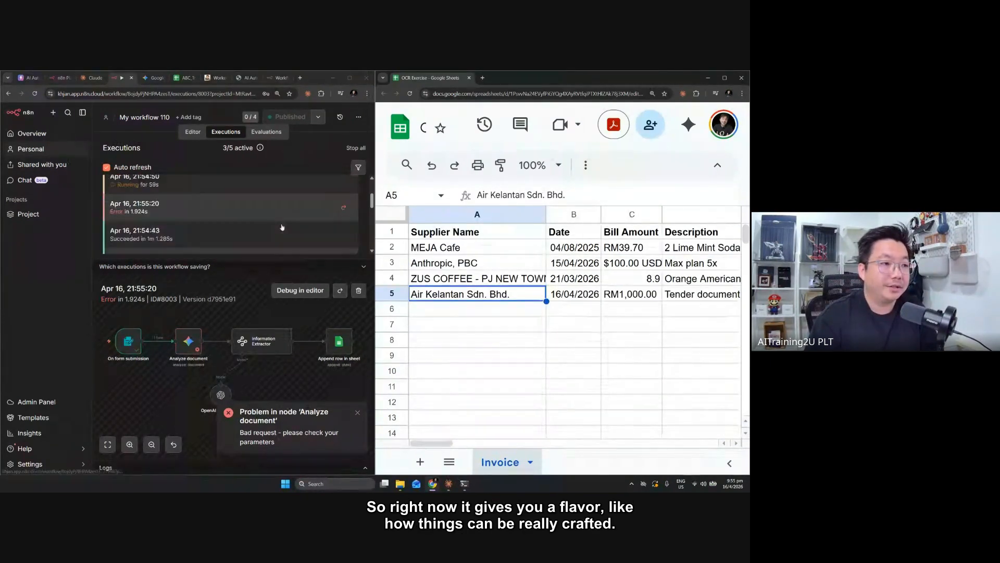